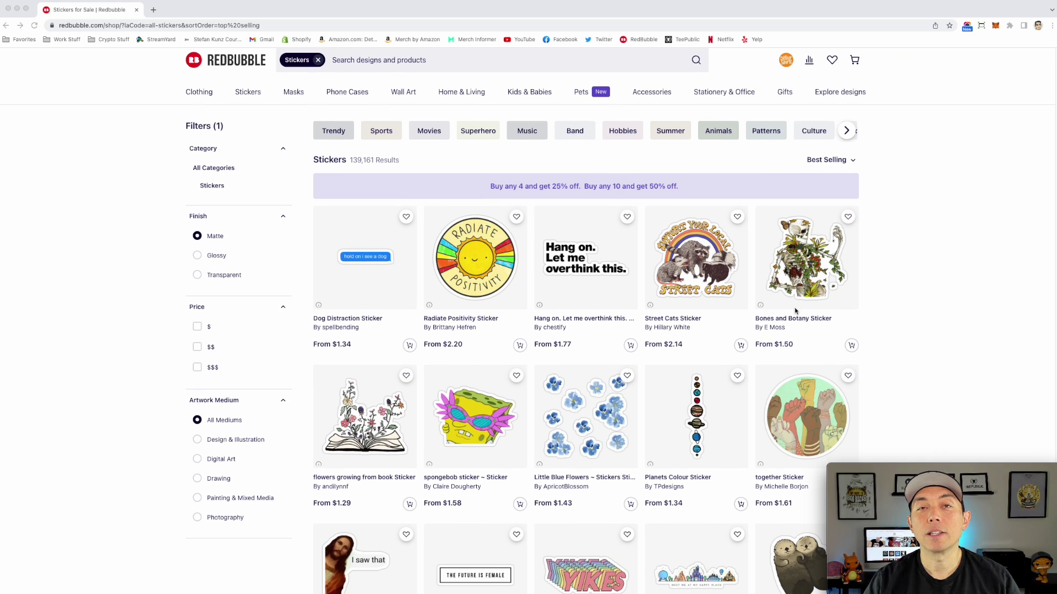
# - Examine the best-selling stickers on Redbubble, comparing their themes, illustration styles and text designs
pyautogui.scroll(-1, 795, 310)
pyautogui.scroll(-3, 795, 310)
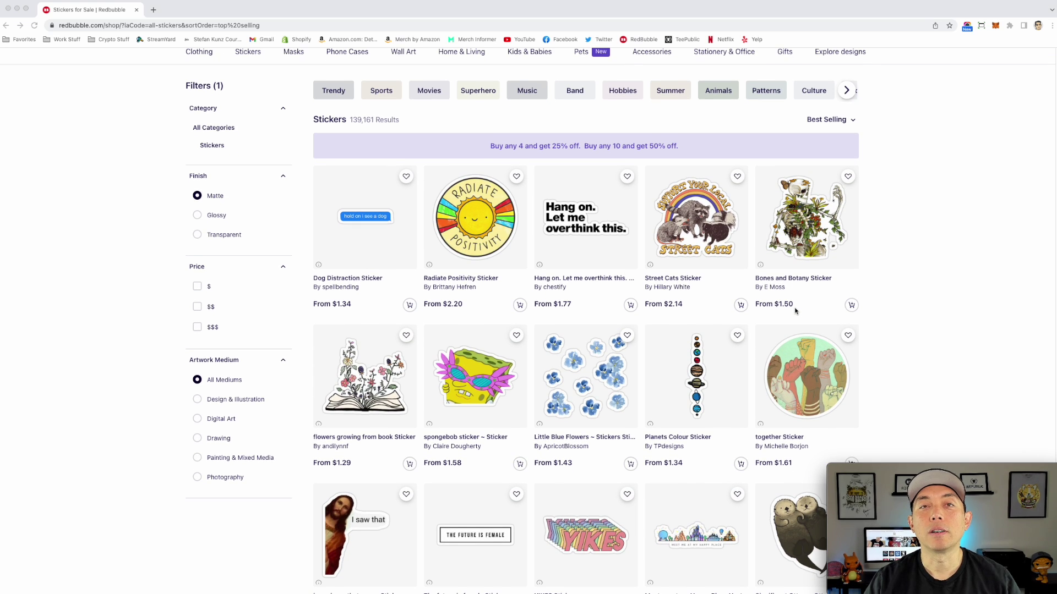
pyautogui.scroll(-1, 795, 311)
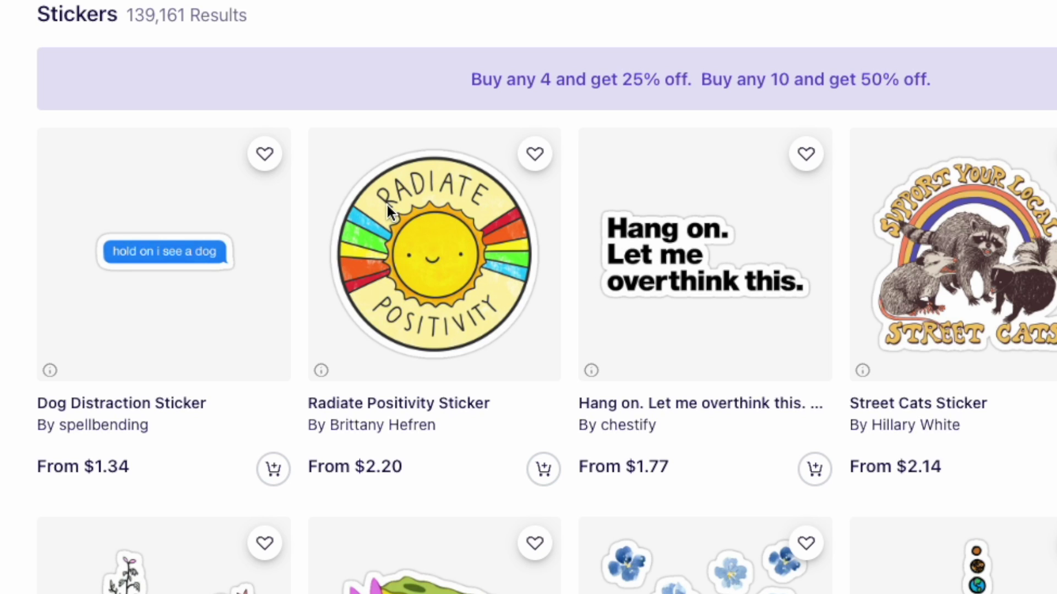
pyautogui.scroll(-3, 425, 255)
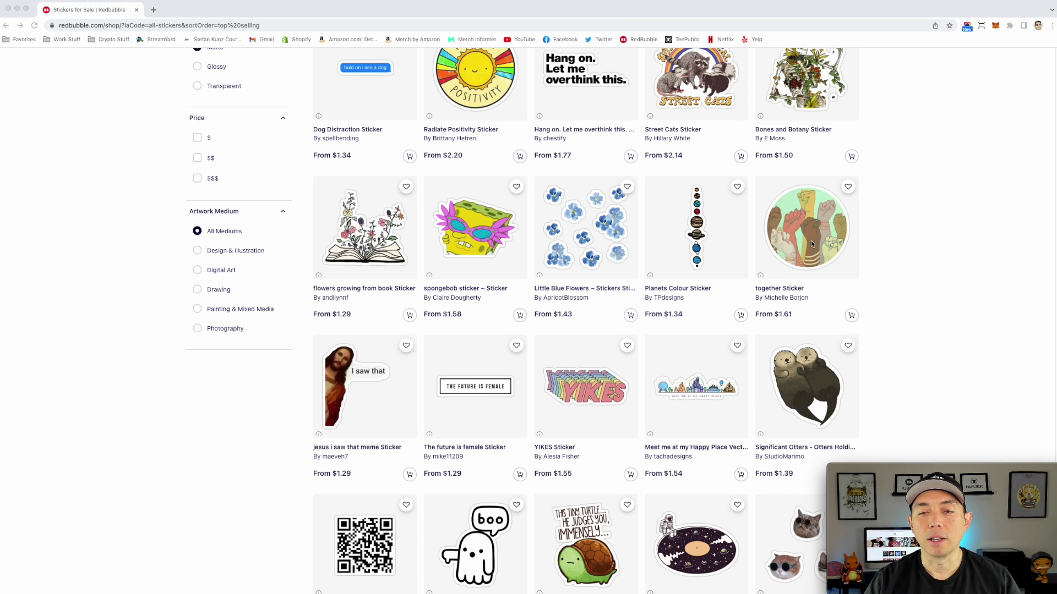
pyautogui.scroll(1, 705, 96)
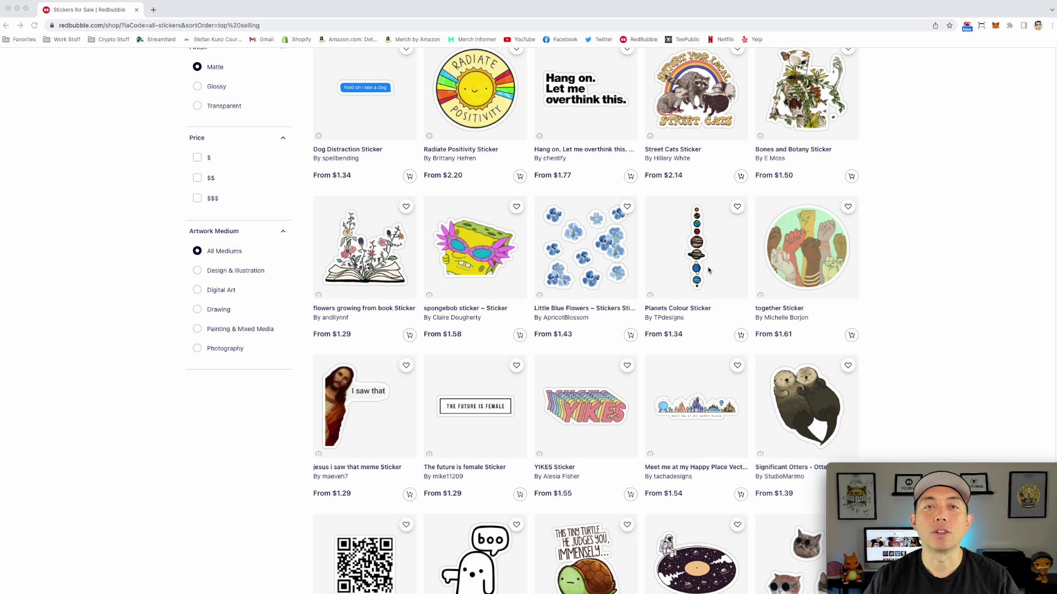
pyautogui.scroll(-3, 657, 255)
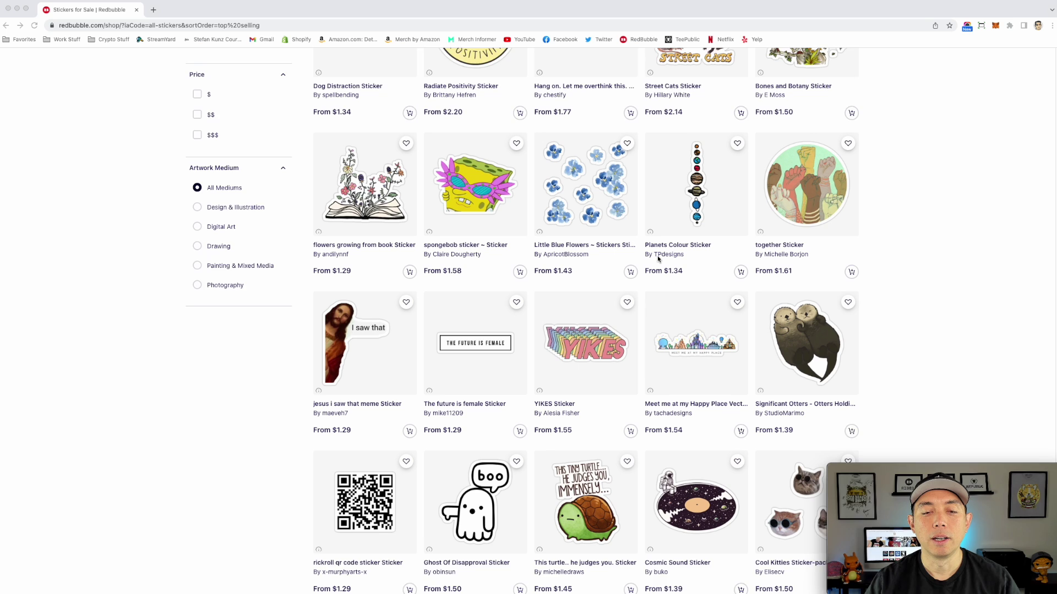
pyautogui.scroll(-4, 592, 263)
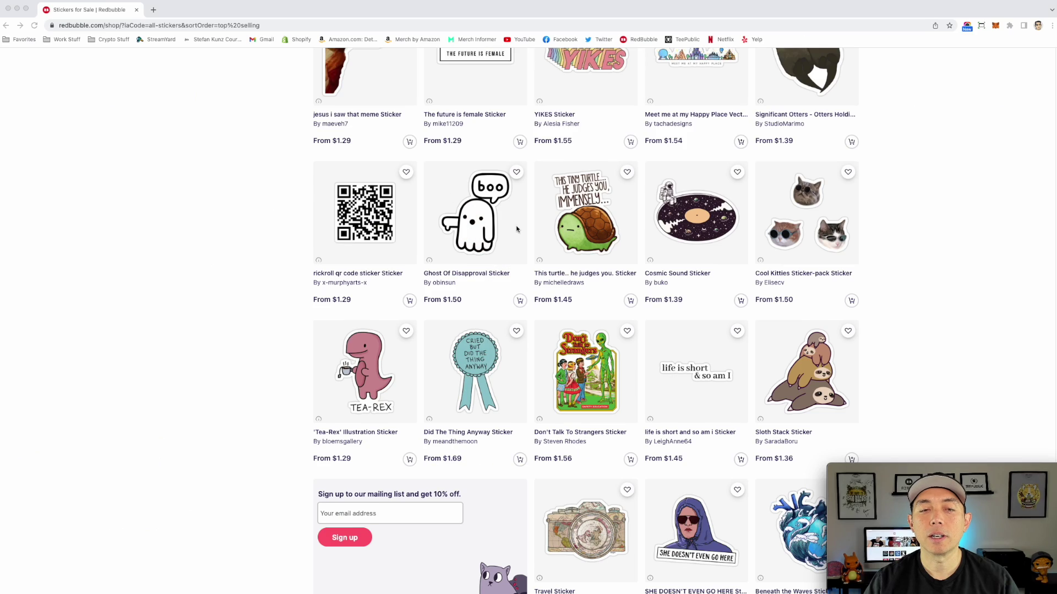
pyautogui.scroll(-3, 765, 243)
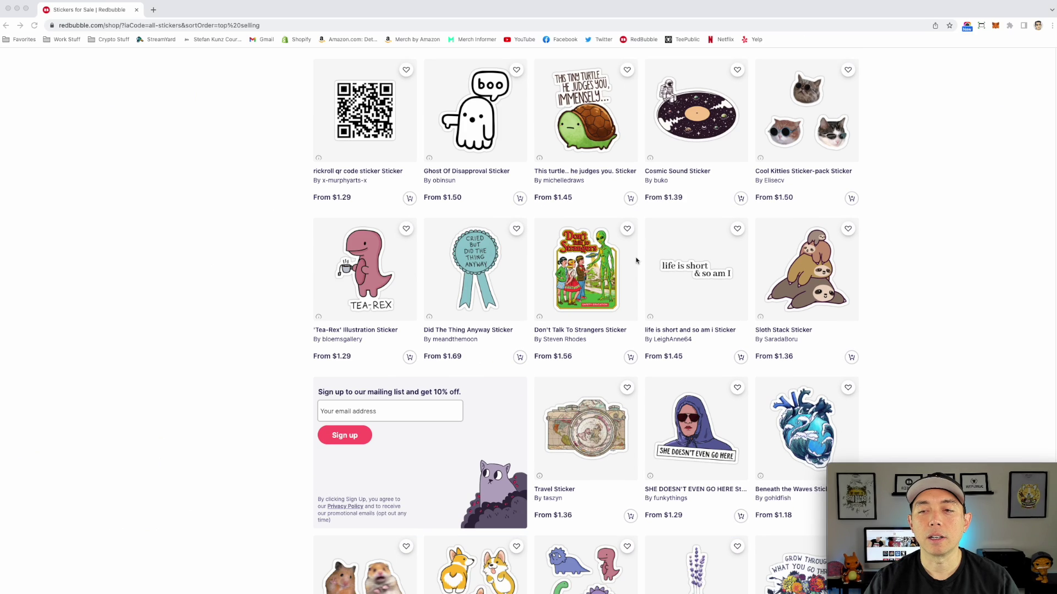
pyautogui.scroll(-2, 765, 243)
pyautogui.scroll(4, 716, 231)
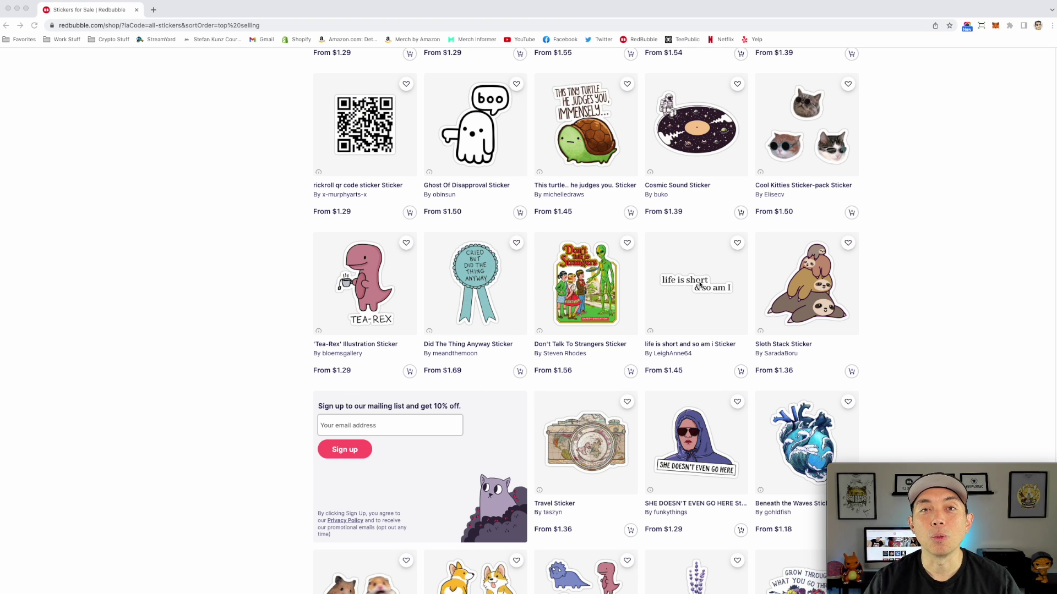
pyautogui.scroll(-6, 699, 283)
pyautogui.scroll(-3, 699, 285)
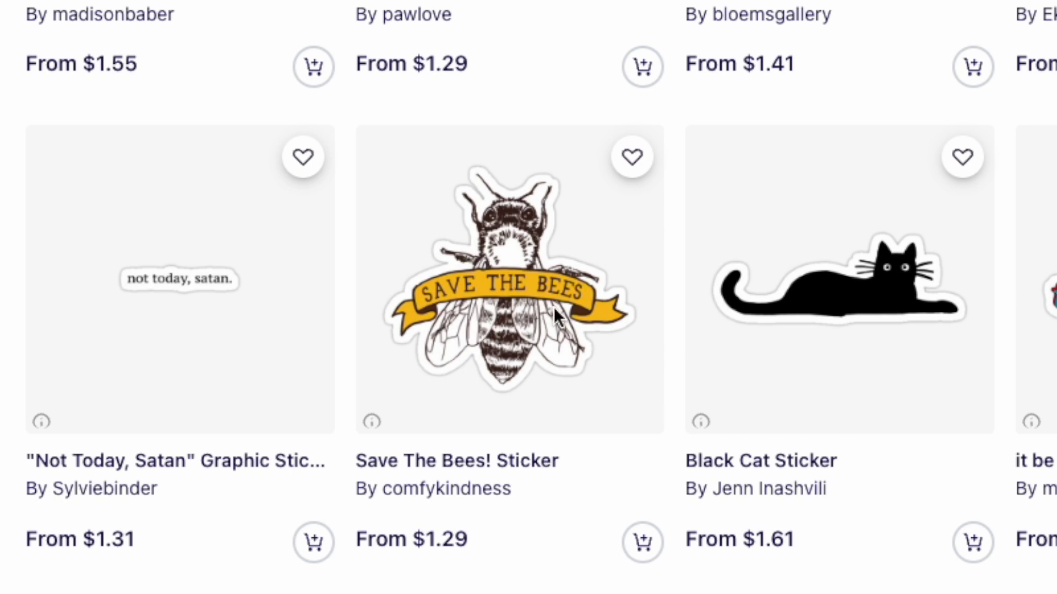
pyautogui.scroll(-3, 1039, 196)
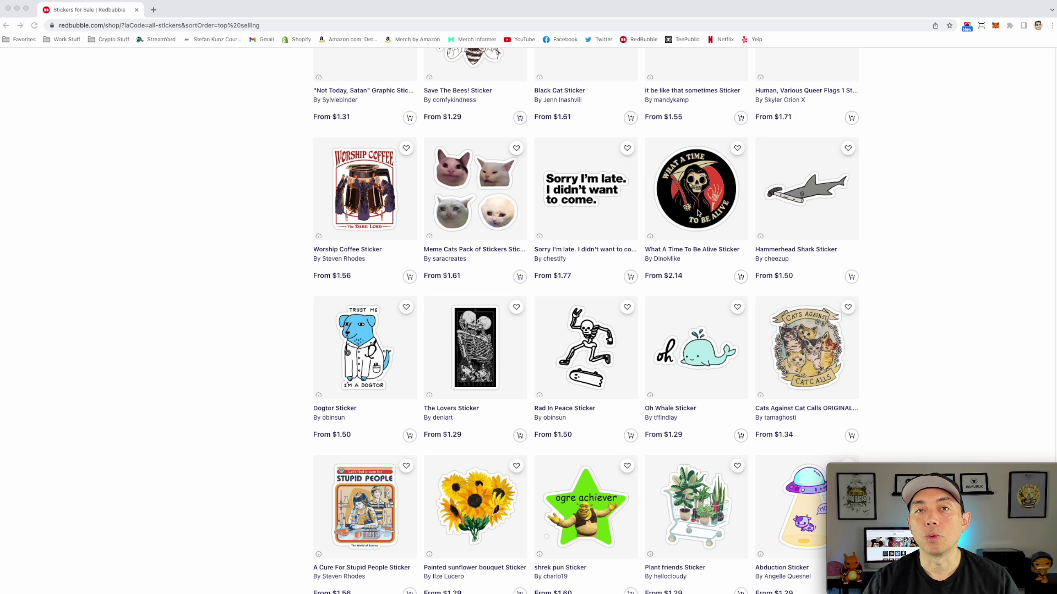
pyautogui.scroll(-3, 691, 196)
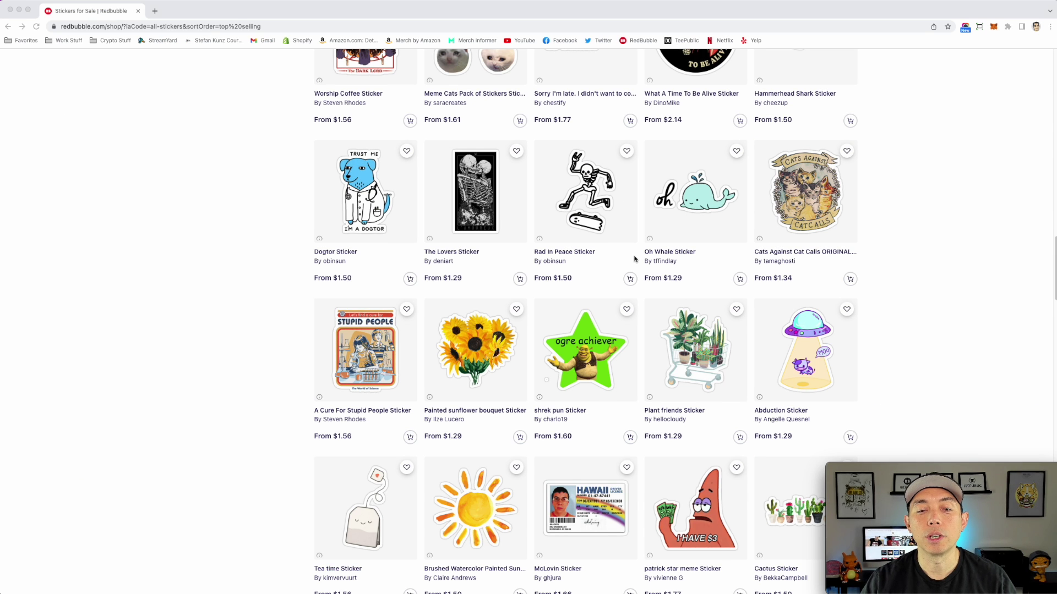
pyautogui.scroll(-2, 414, 264)
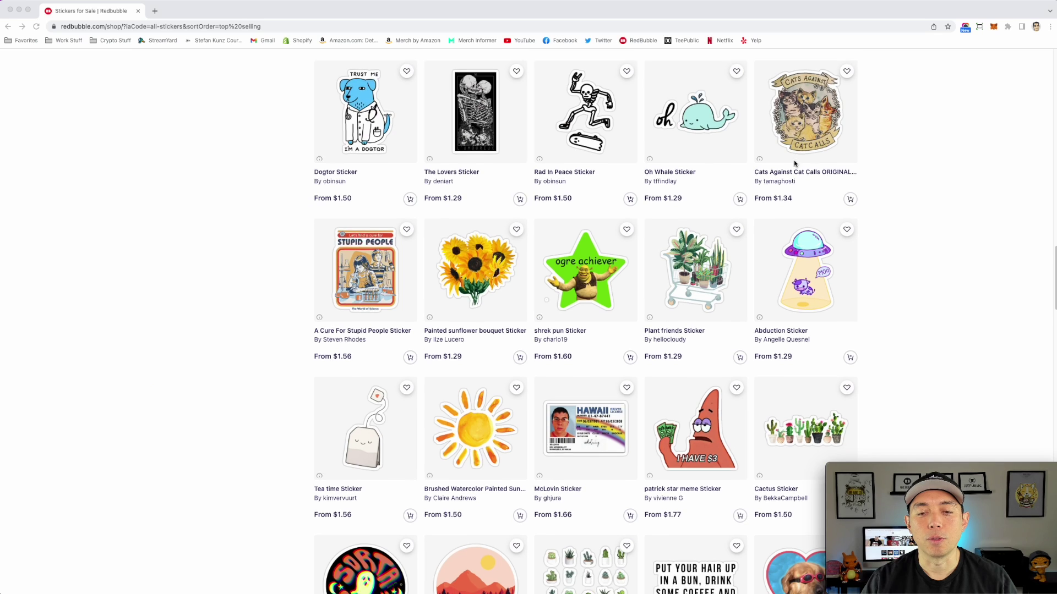
pyautogui.scroll(-5, 467, 237)
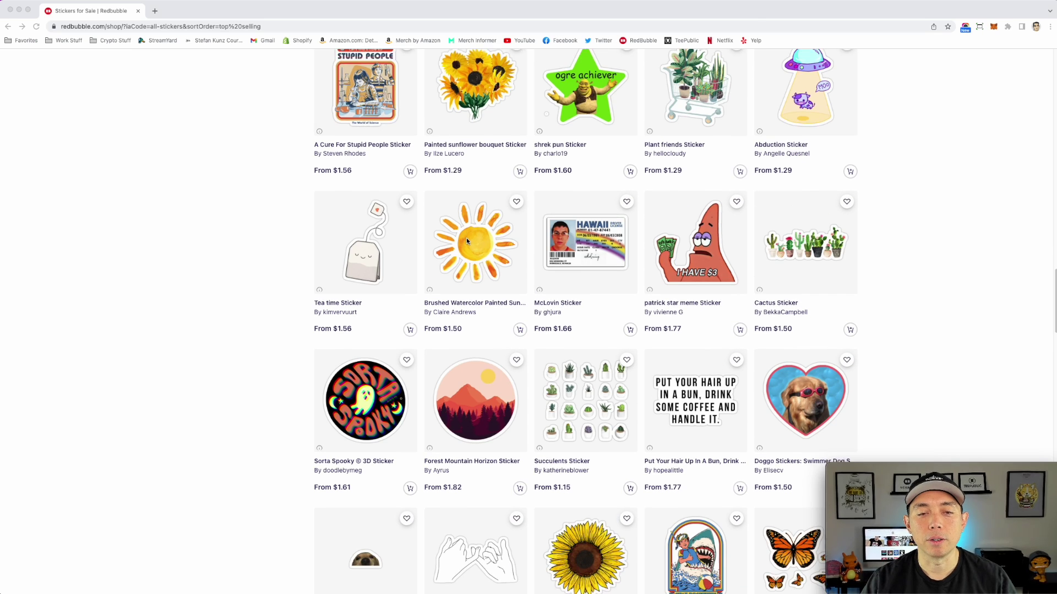
pyautogui.scroll(-5, 466, 241)
pyautogui.scroll(-5, 474, 217)
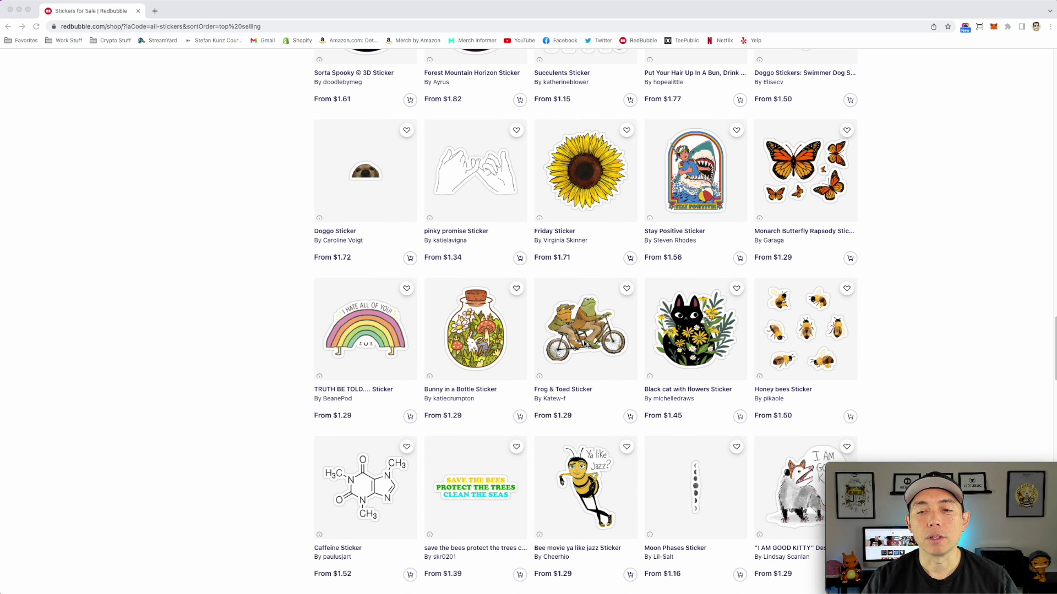
pyautogui.scroll(-10, 591, 355)
pyautogui.scroll(-4, 592, 356)
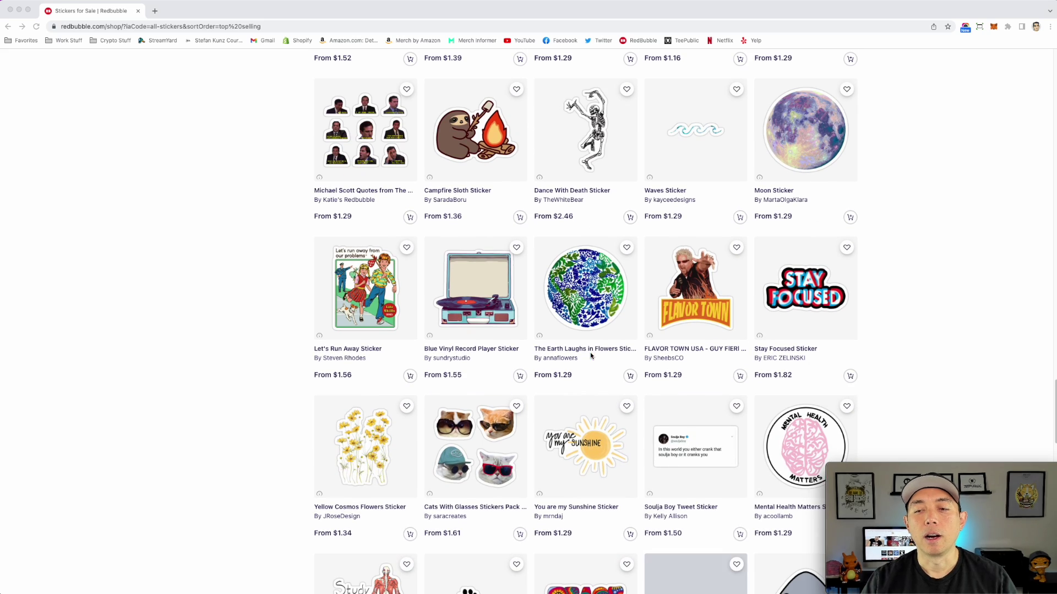
pyautogui.scroll(-7, 716, 330)
pyautogui.scroll(-8, 775, 310)
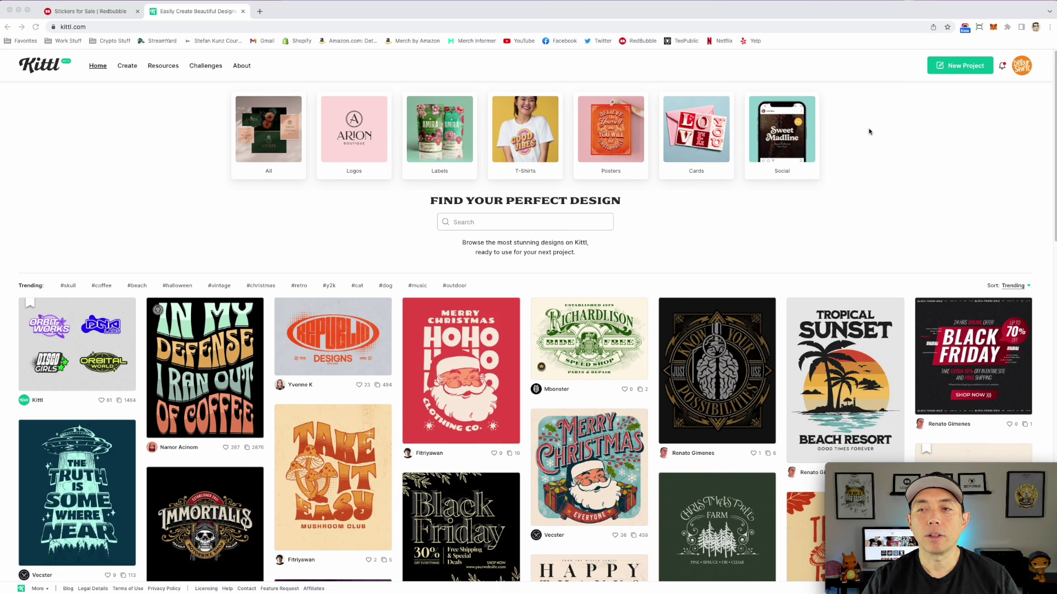
# - Browse the trending designs on Kittl's home page and preview the Y2K Logo Designs template
pyautogui.scroll(-1, 826, 165)
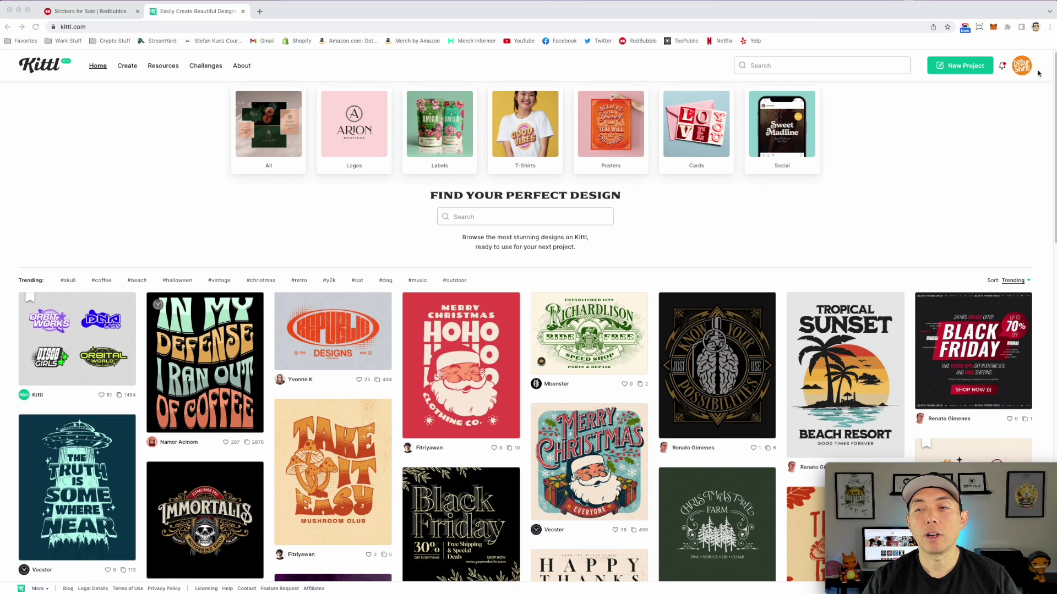
pyautogui.scroll(1, 622, 153)
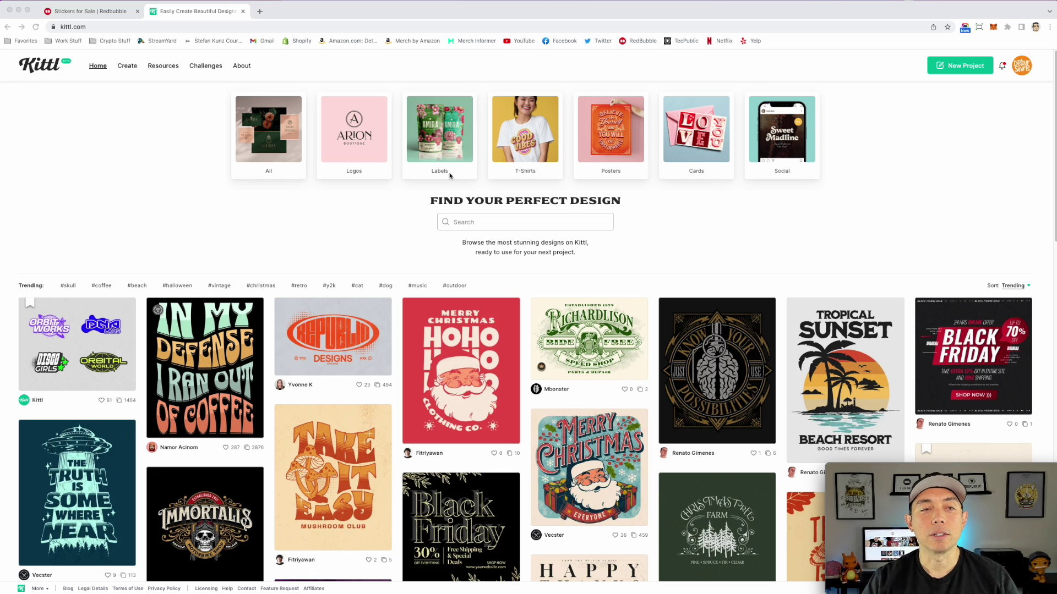
pyautogui.scroll(-1, 129, 176)
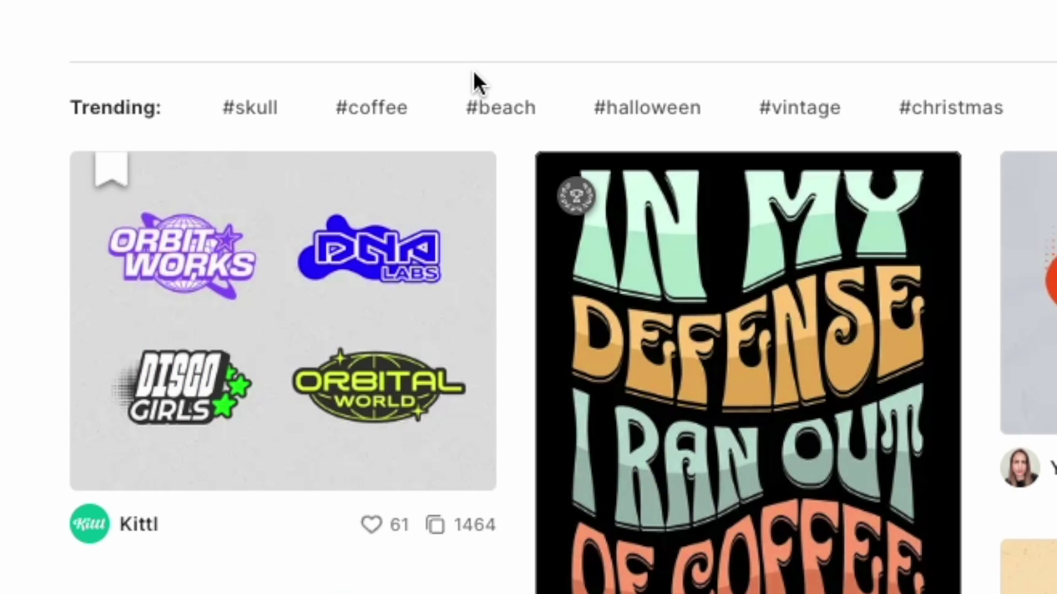
pyautogui.scroll(-1, 354, 165)
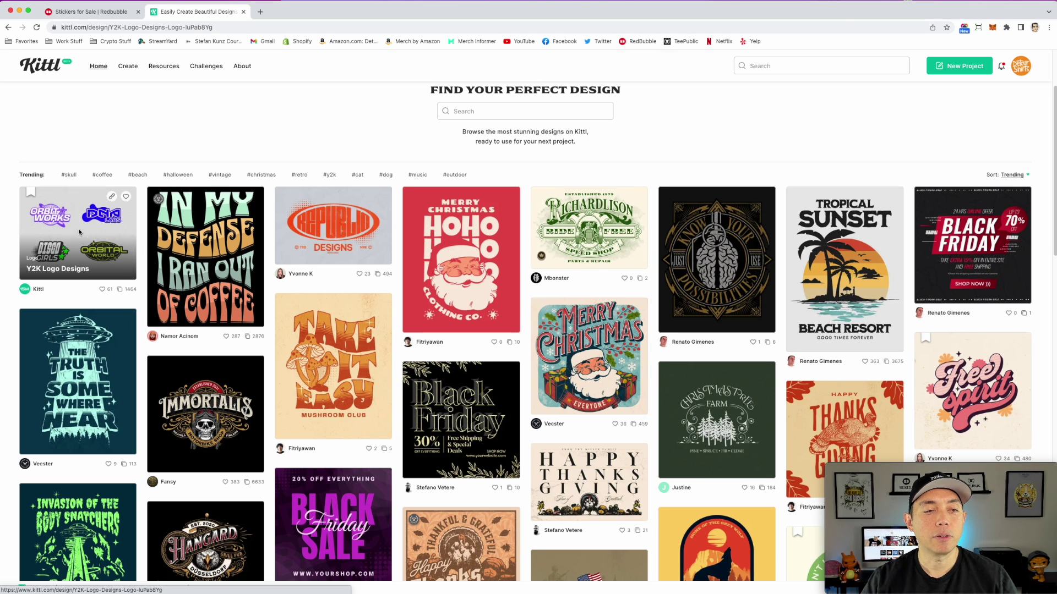
pyautogui.click(79, 232)
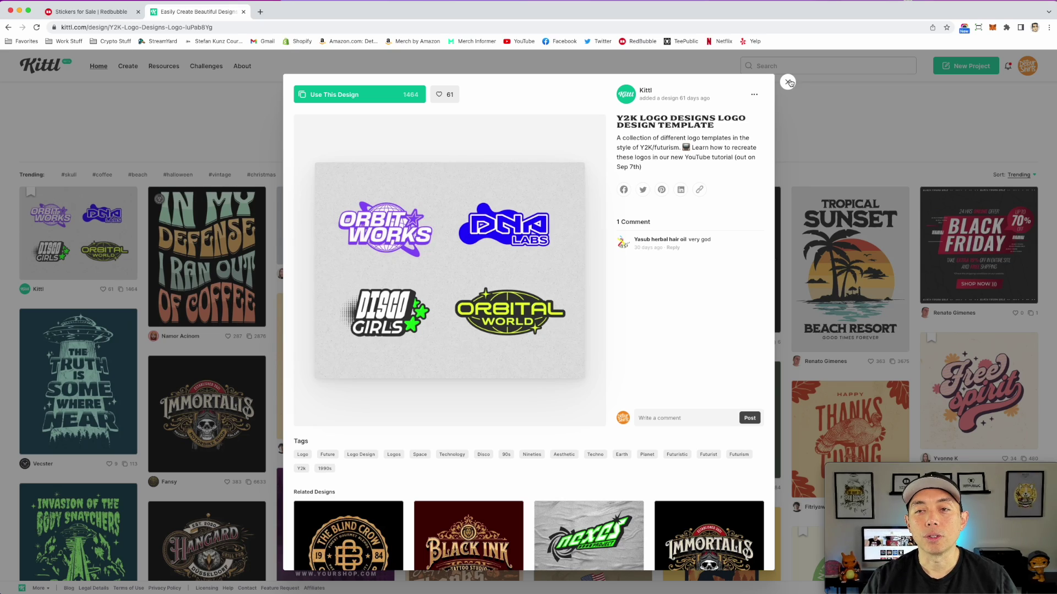
pyautogui.click(788, 82)
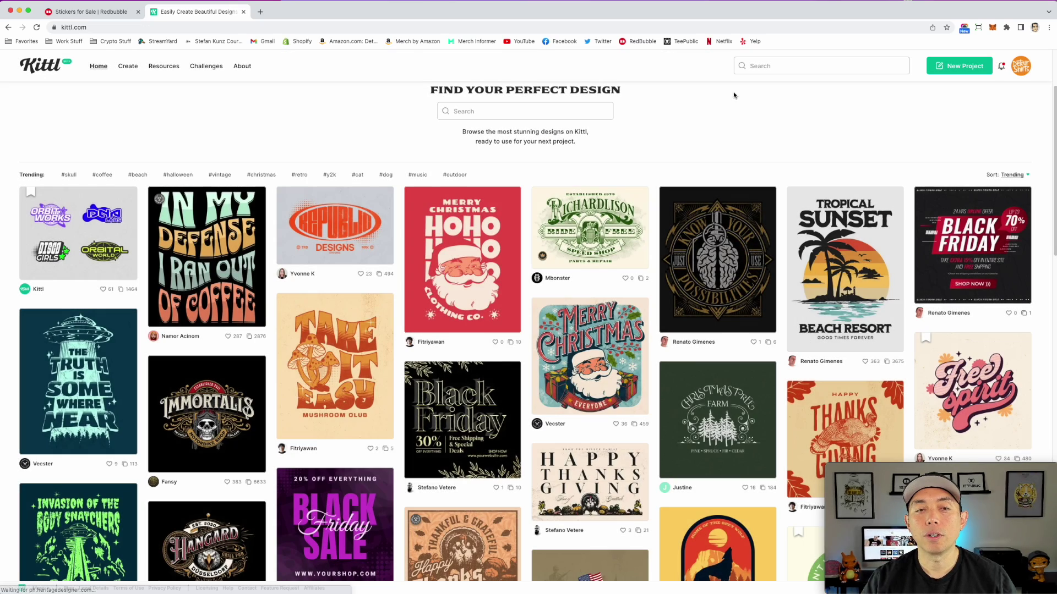
# - Find the Grey Wolf Yellowstone badge among the trending designs and bookmark it
pyautogui.scroll(3, 366, 131)
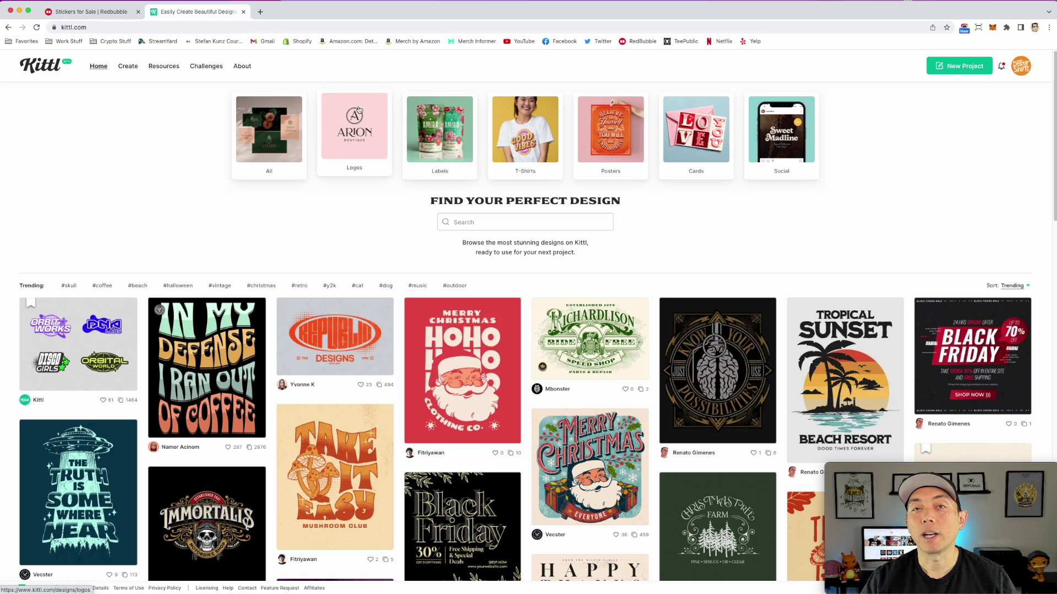
pyautogui.scroll(-3, 331, 214)
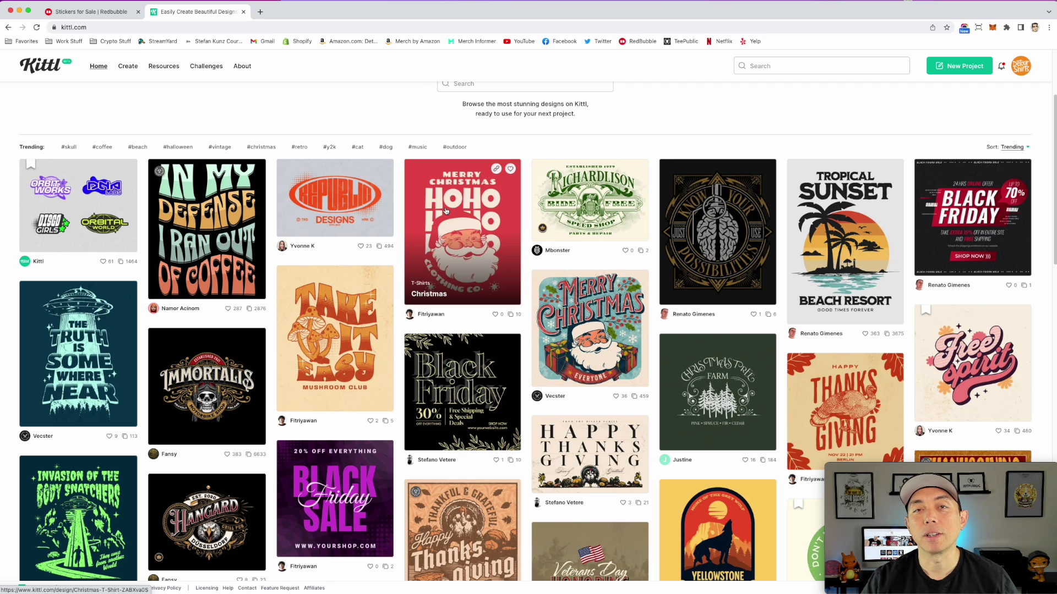
pyautogui.scroll(-2, 446, 210)
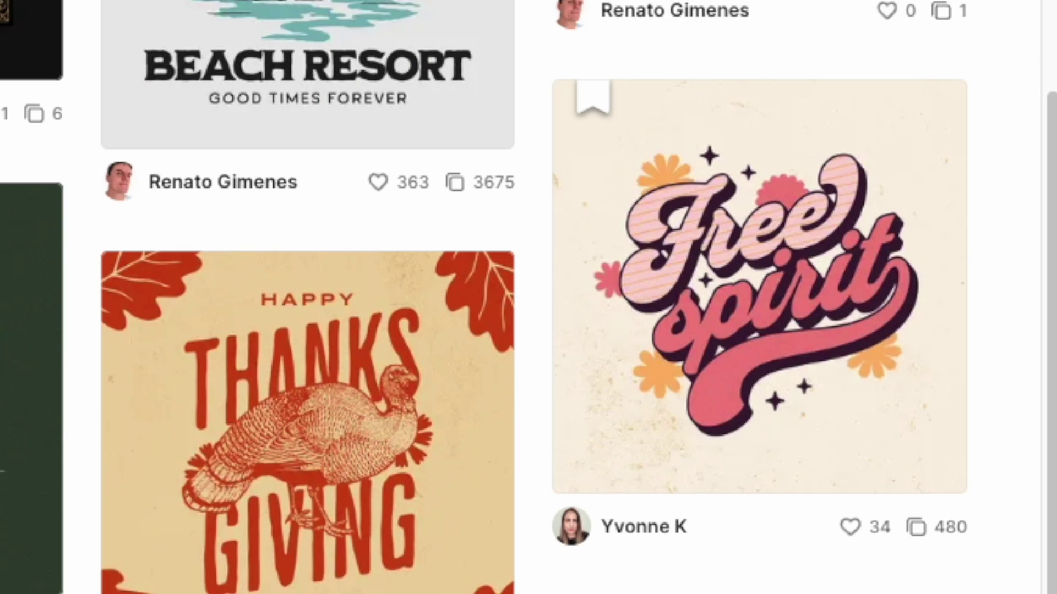
pyautogui.scroll(-3, 414, 217)
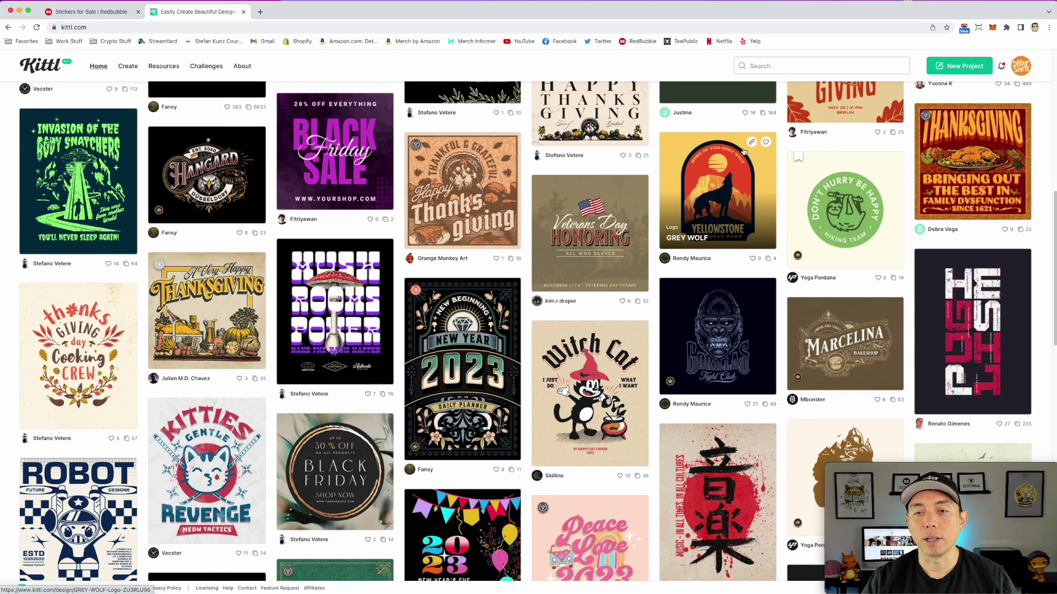
pyautogui.click(709, 165)
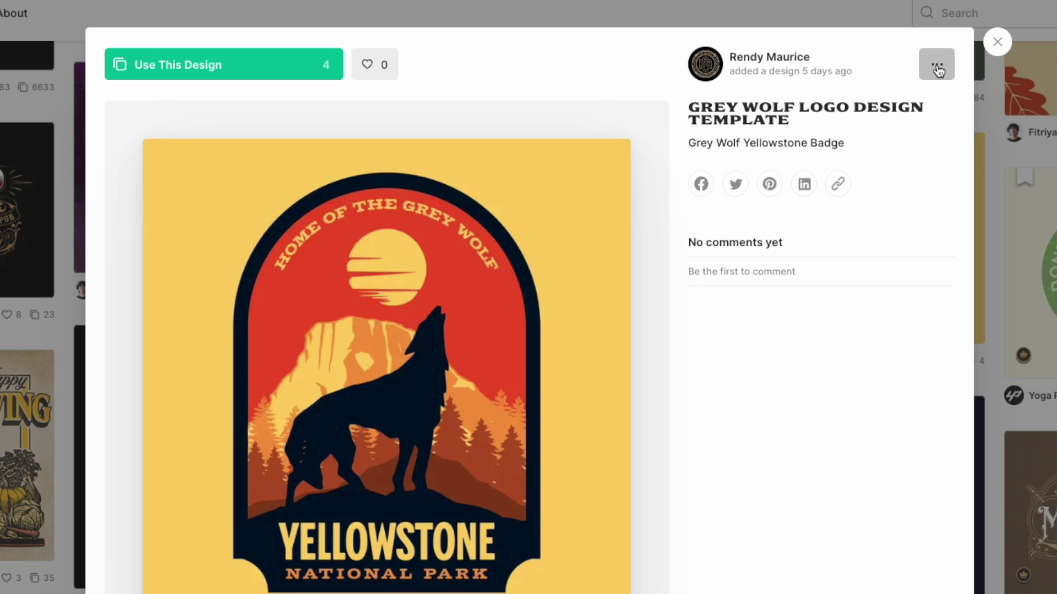
pyautogui.click(942, 73)
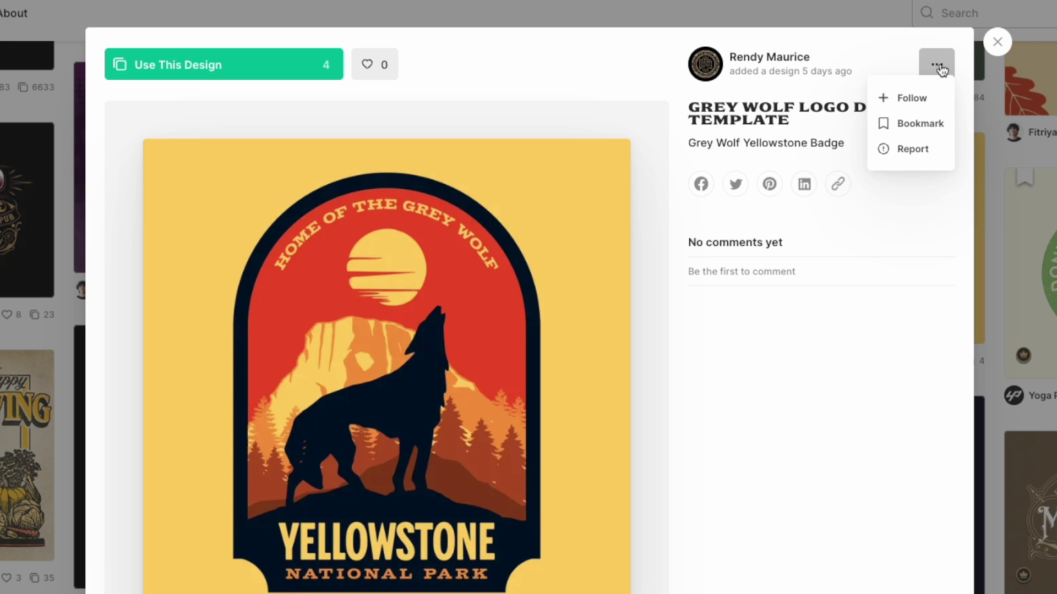
pyautogui.click(920, 128)
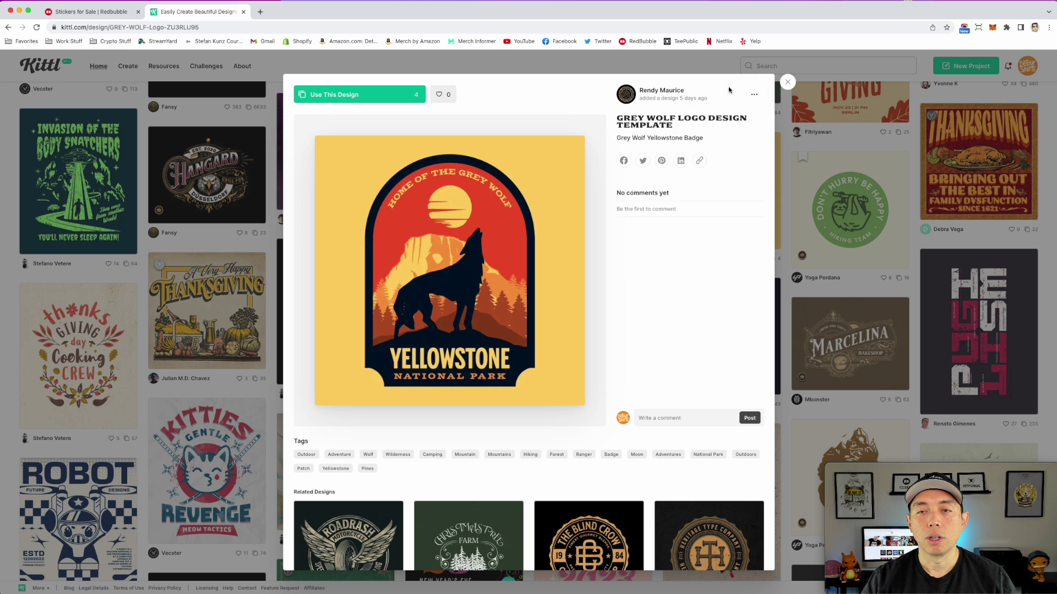
# - Open the Saguaro National Park badge from the Grey Wolf template's related designs, bookmark it and close its preview
pyautogui.scroll(-5, 672, 267)
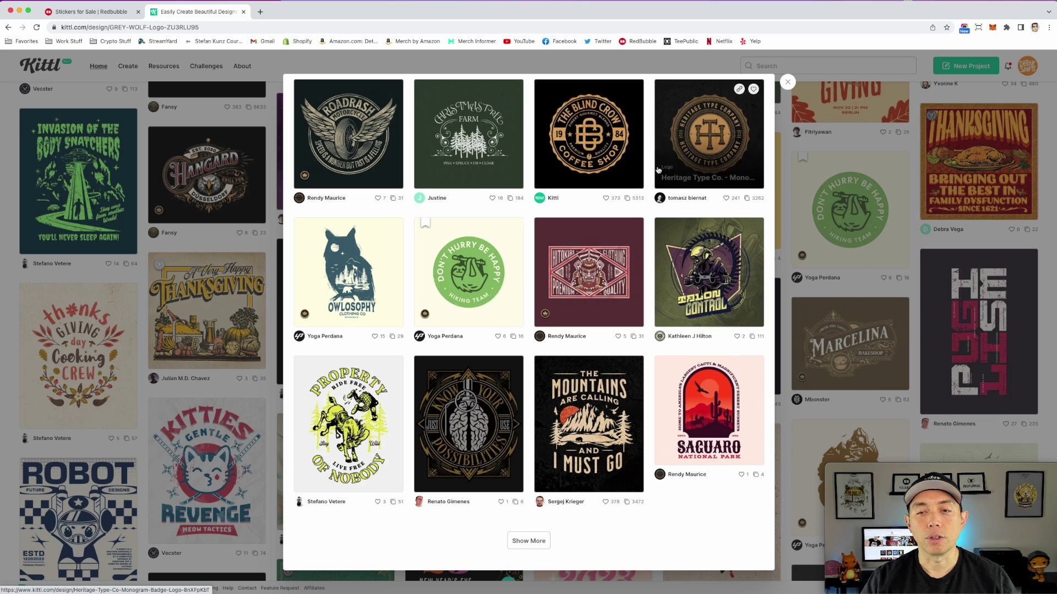
pyautogui.click(736, 407)
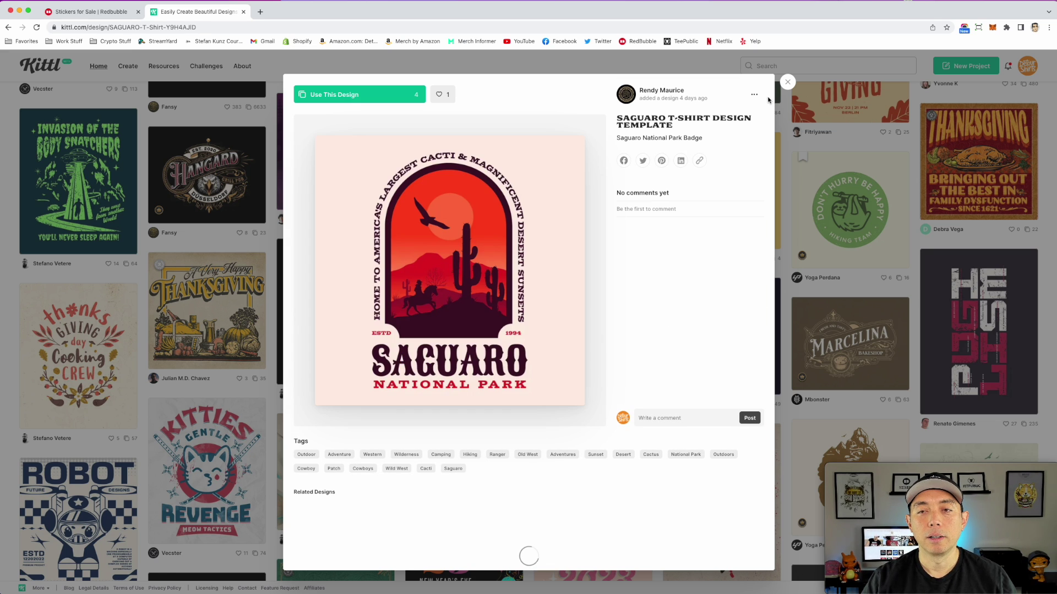
pyautogui.click(754, 94)
pyautogui.click(741, 128)
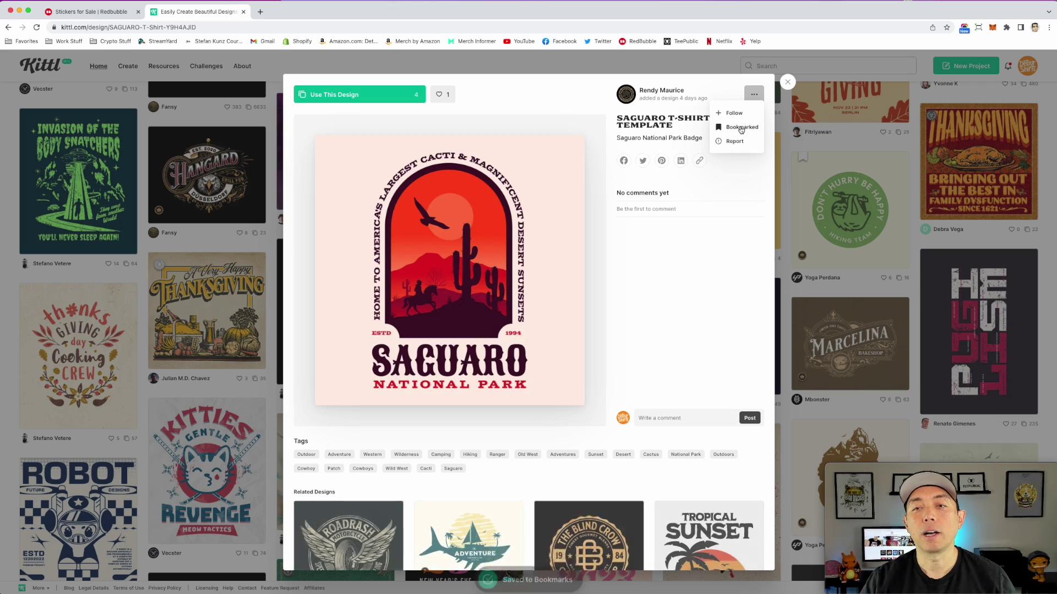
pyautogui.click(788, 81)
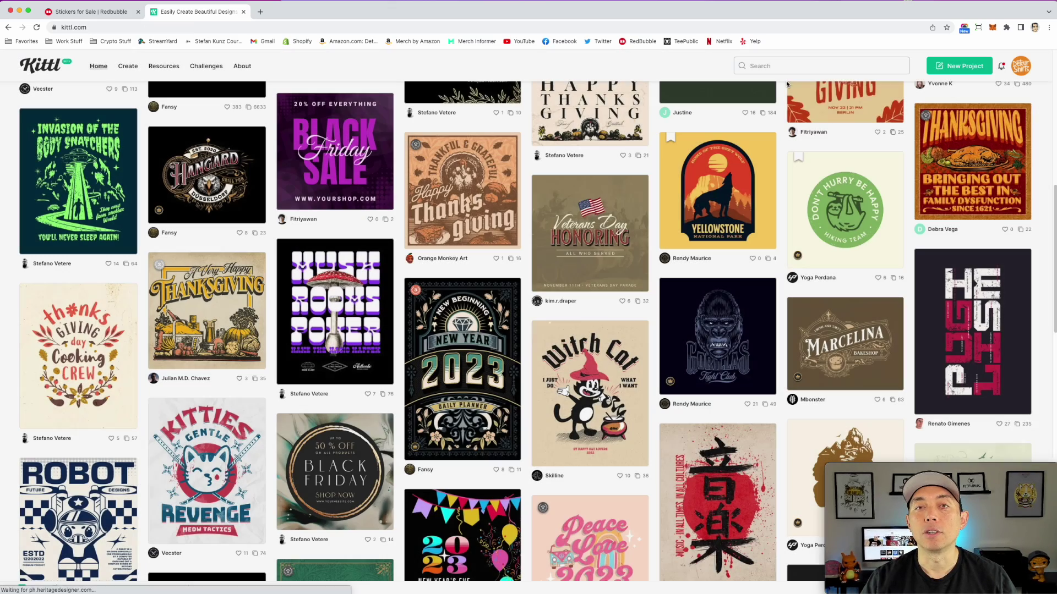
# - Open the account's own profile page
pyautogui.click(1029, 66)
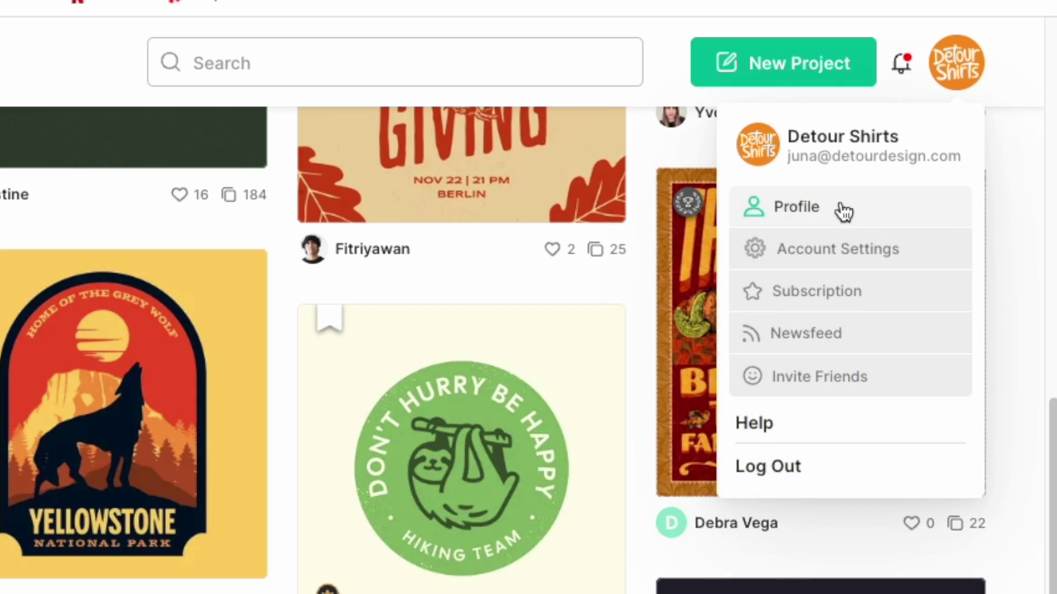
pyautogui.click(811, 212)
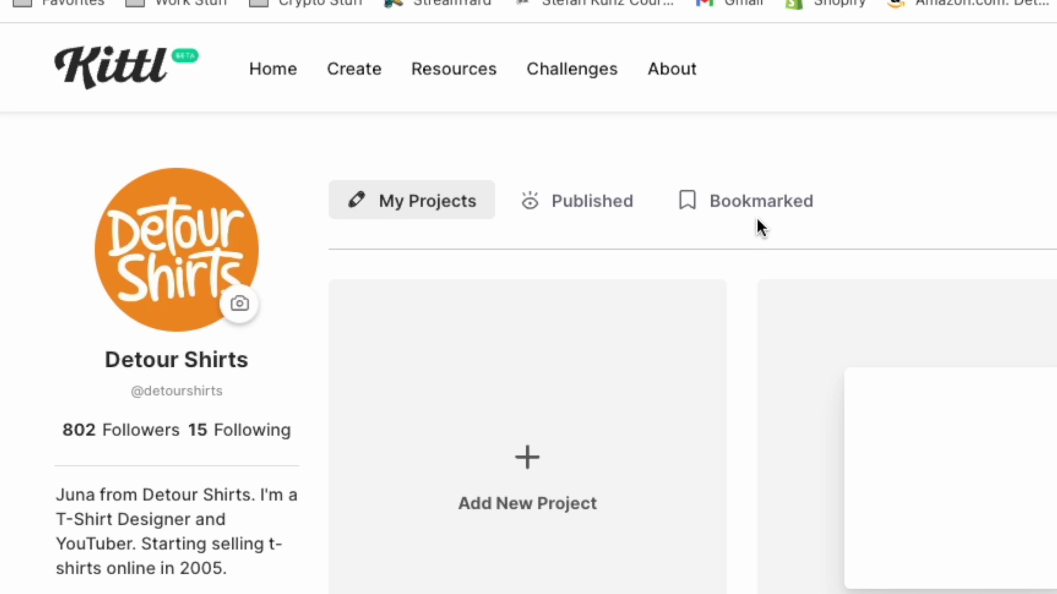
# - Open the bookmarked Free Spirit t-shirt template and use it as the starting design
pyautogui.click(765, 202)
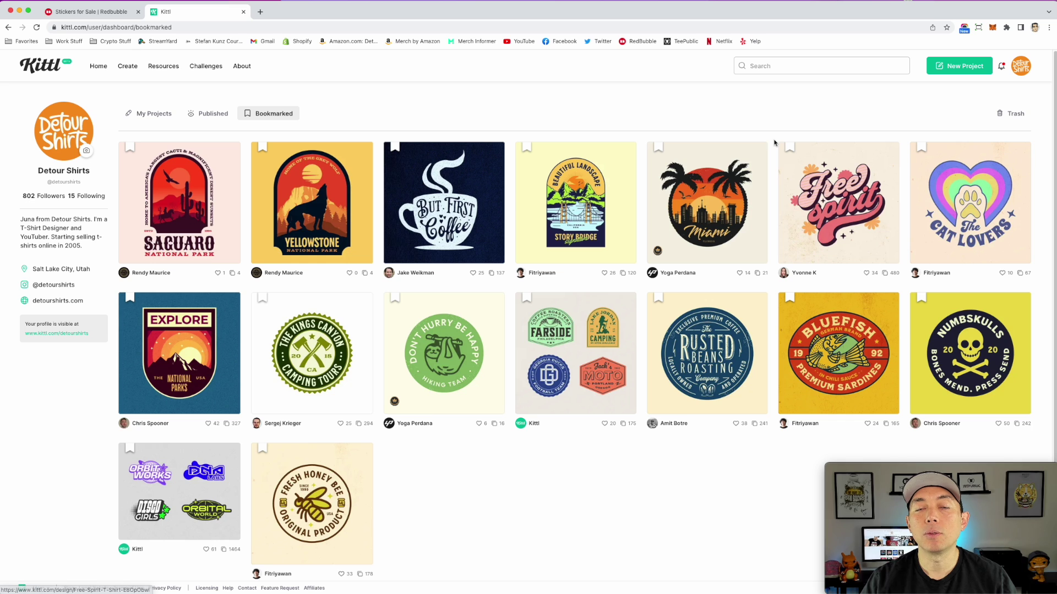
pyautogui.click(841, 188)
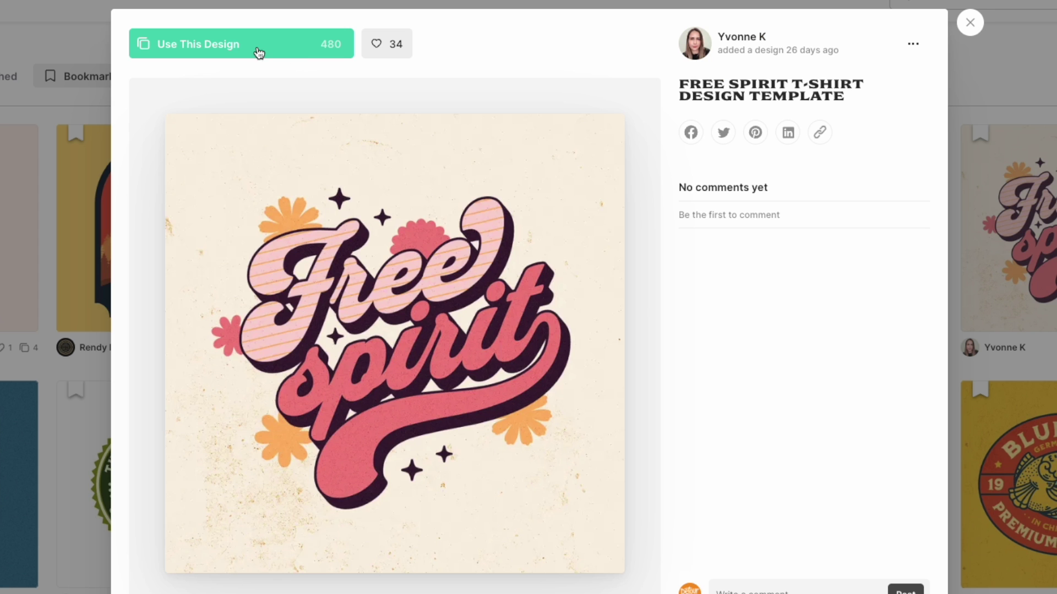
pyautogui.click(245, 49)
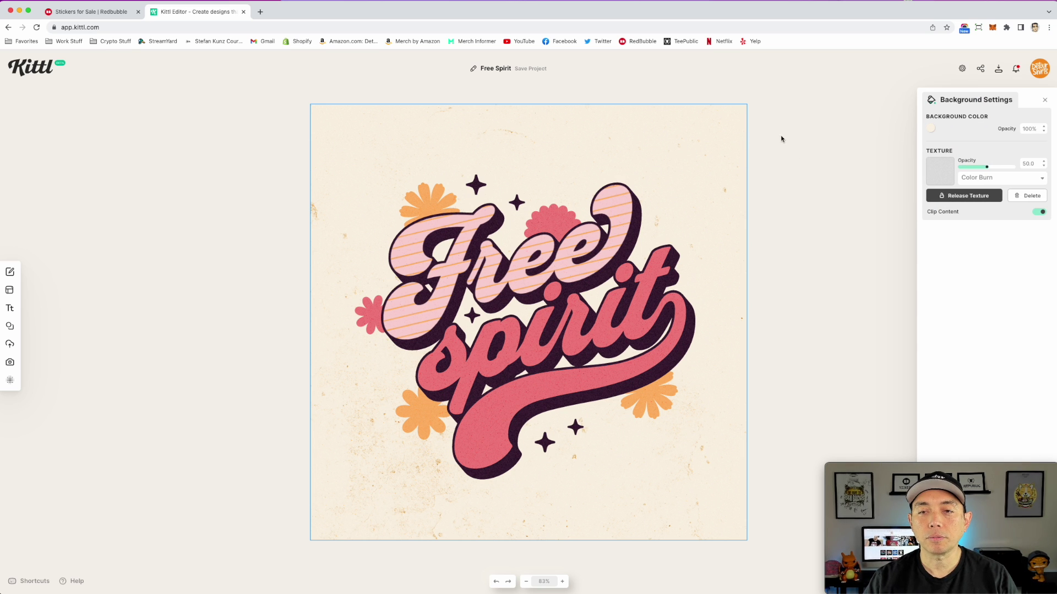
# - Remove the background color, switch off Clip Content and release the texture from the Free Spirit background
pyautogui.click(932, 129)
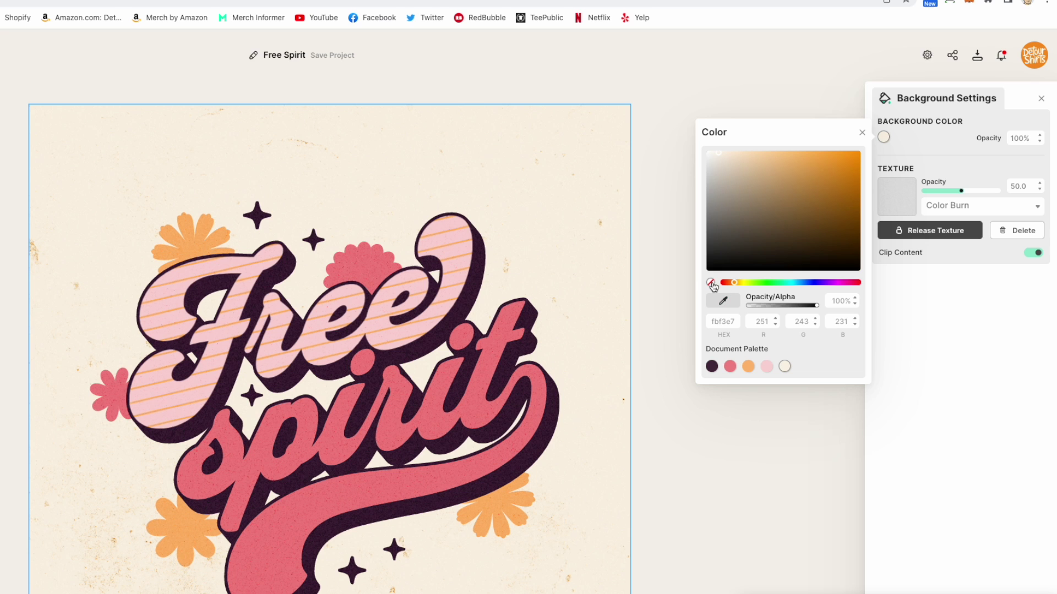
pyautogui.click(711, 282)
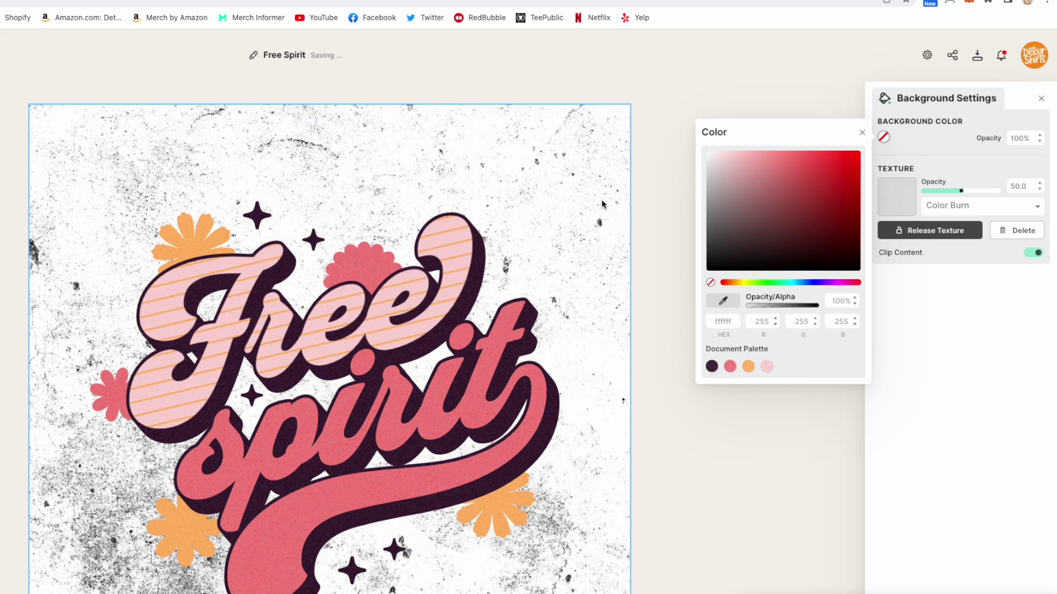
pyautogui.click(674, 115)
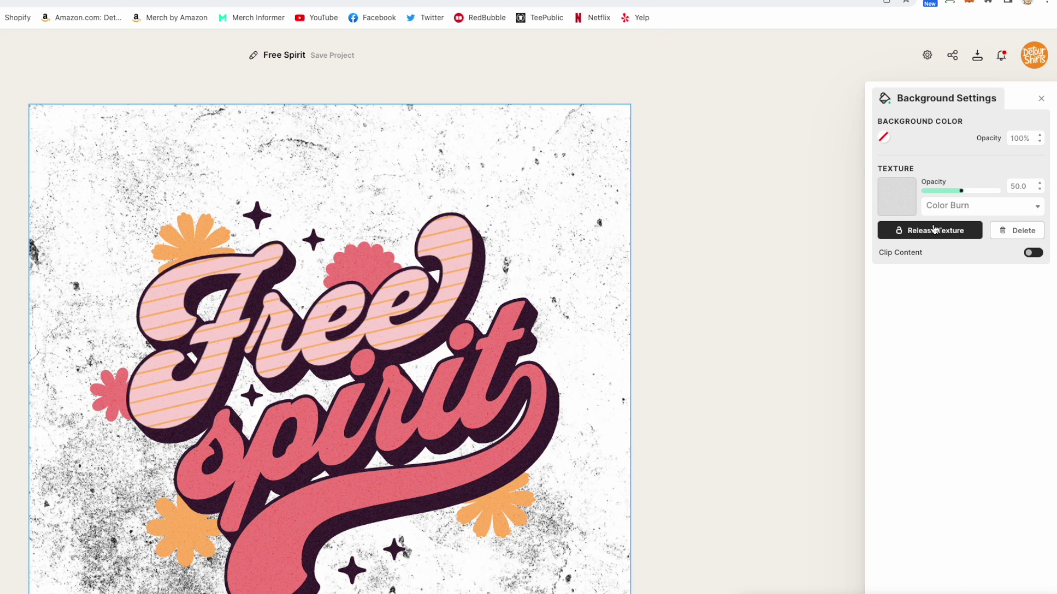
pyautogui.click(966, 233)
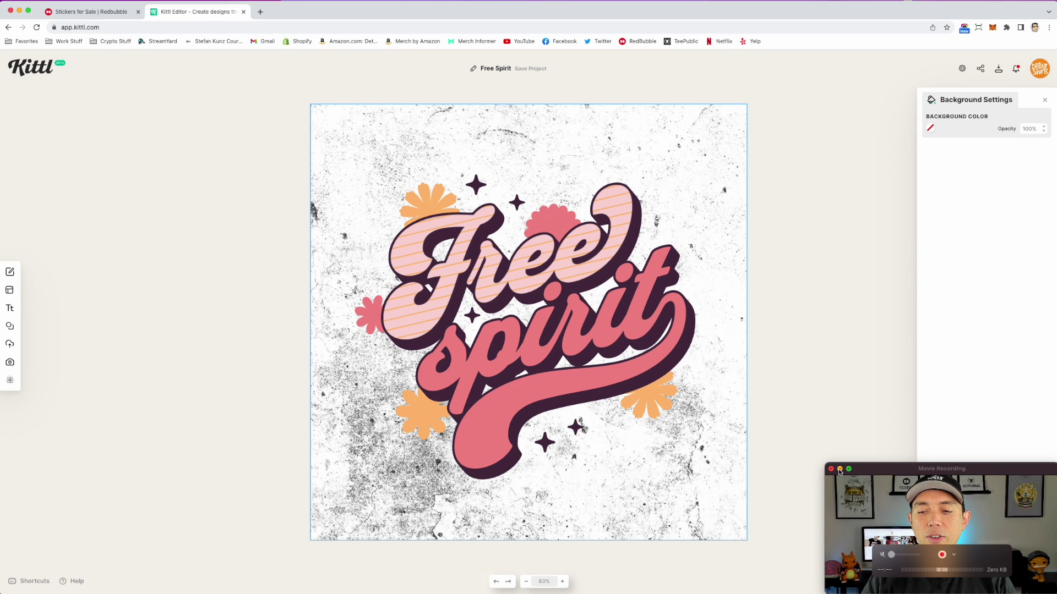
# - Delete the Background Texture layer from the design
pyautogui.click(839, 471)
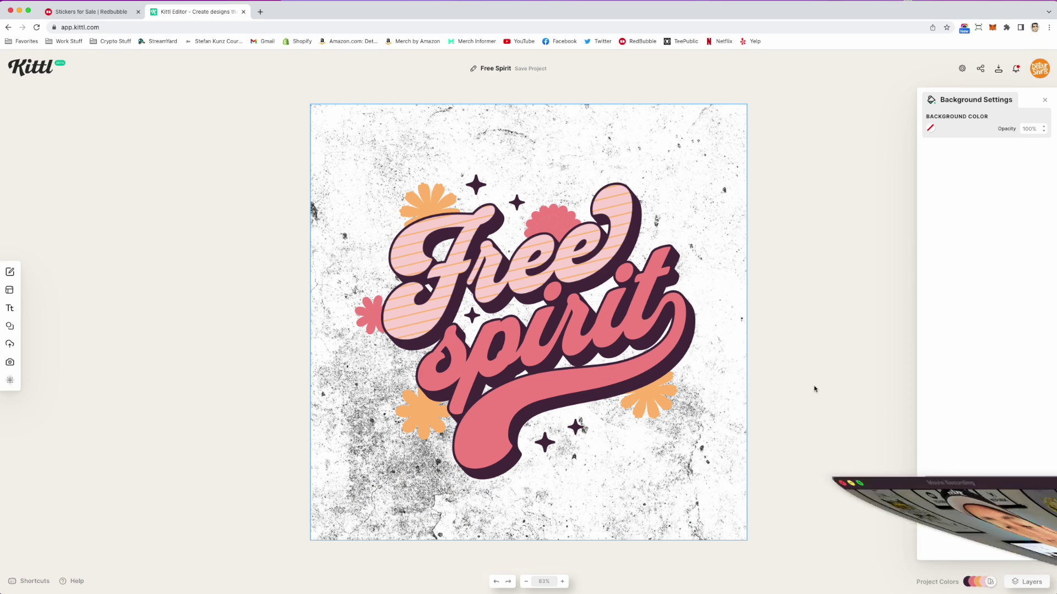
pyautogui.click(1025, 582)
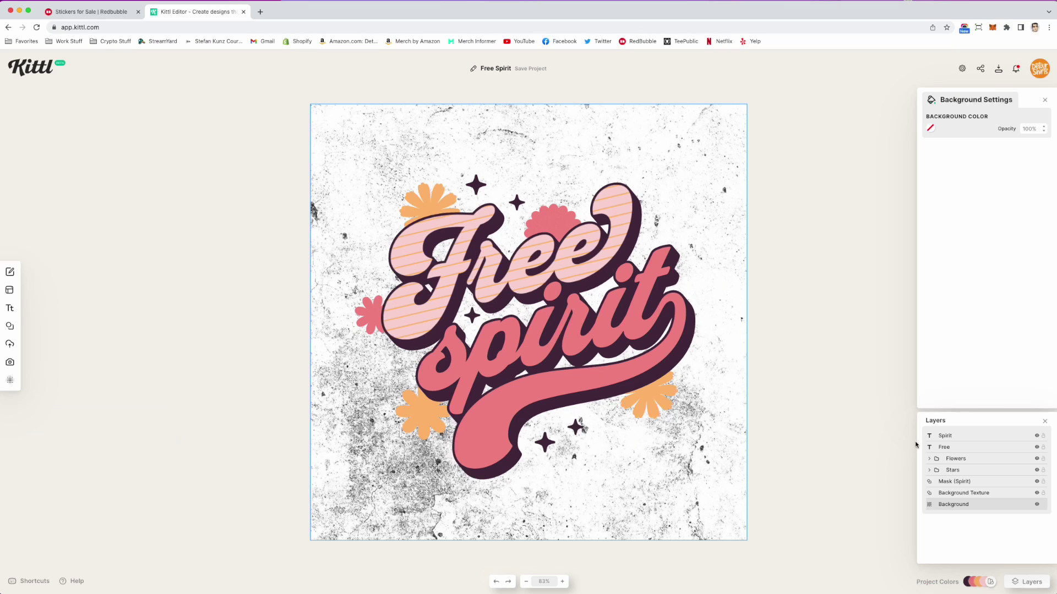
pyautogui.click(961, 494)
pyautogui.press('BackSpace')
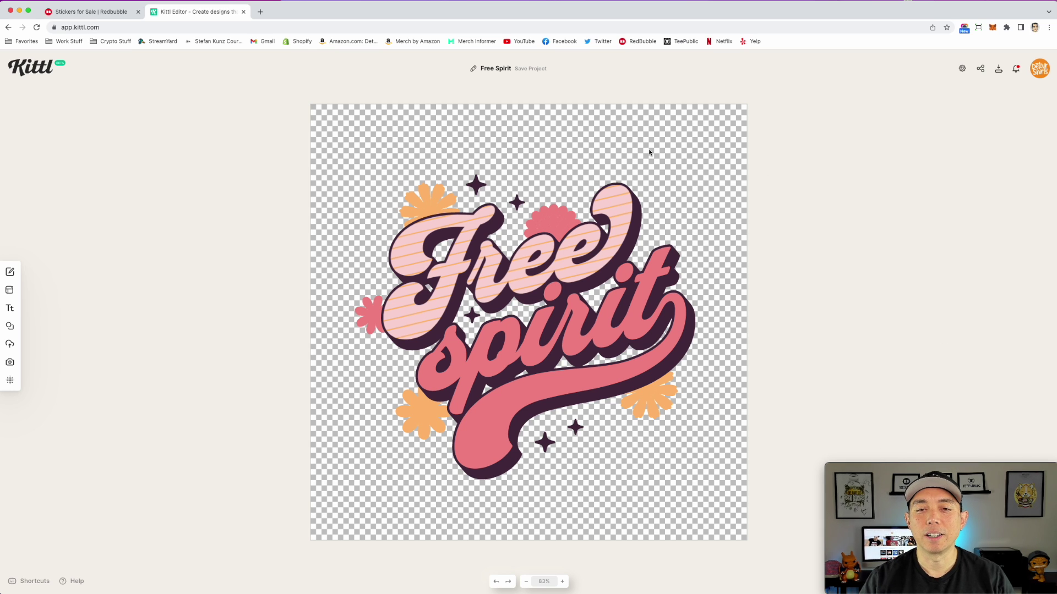
# - Set the artboard's background color to white
pyautogui.click(668, 150)
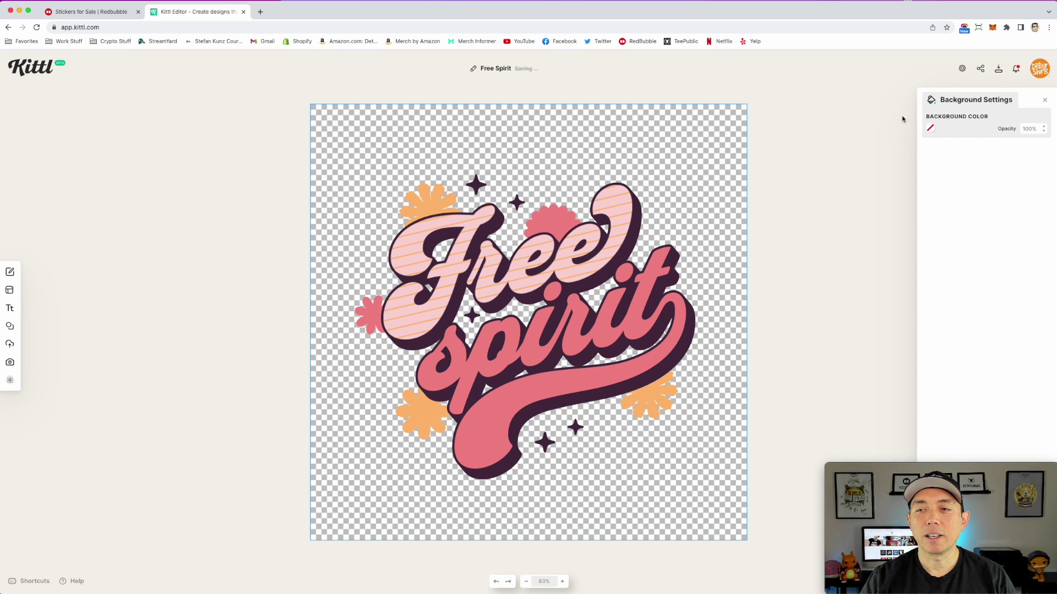
pyautogui.click(930, 128)
pyautogui.click(825, 154)
pyautogui.click(571, 116)
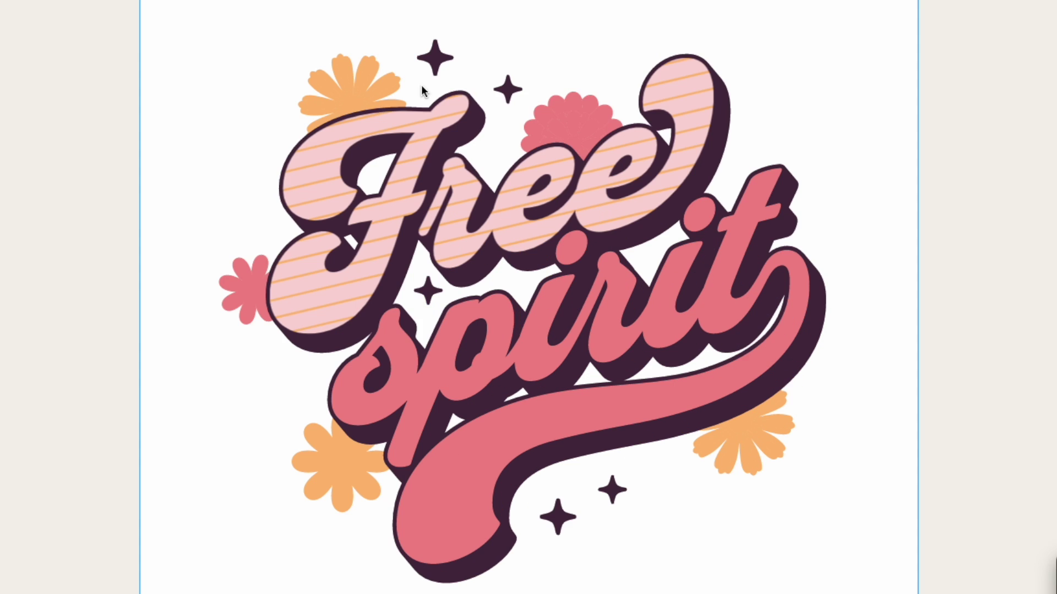
# - Delete the group of stars and shift the orange flower above the F sideways toward the end of the letter's top stroke
pyautogui.click(436, 58)
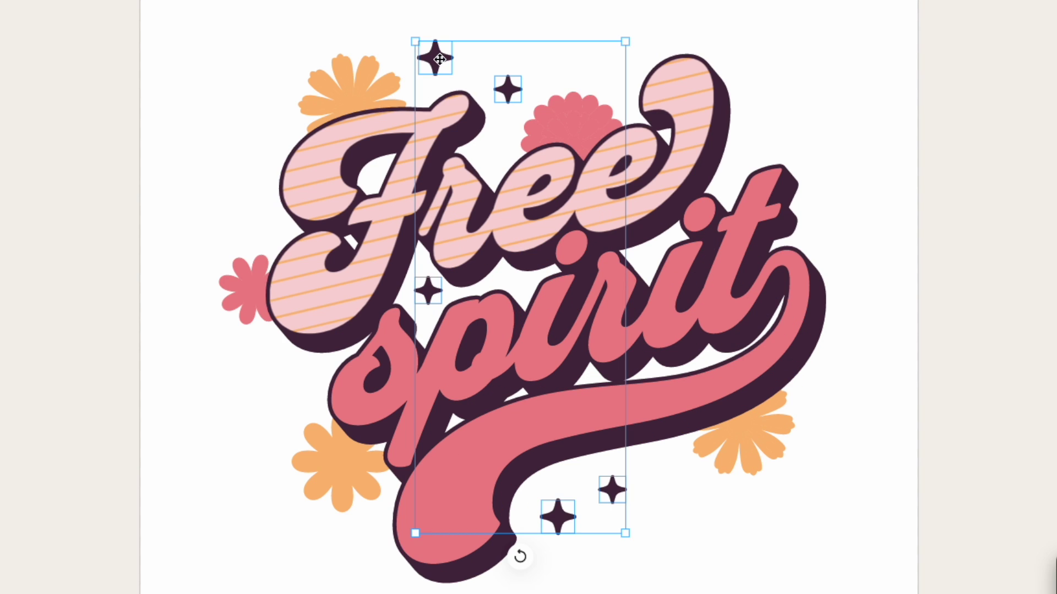
pyautogui.press('Delete')
pyautogui.click(354, 73)
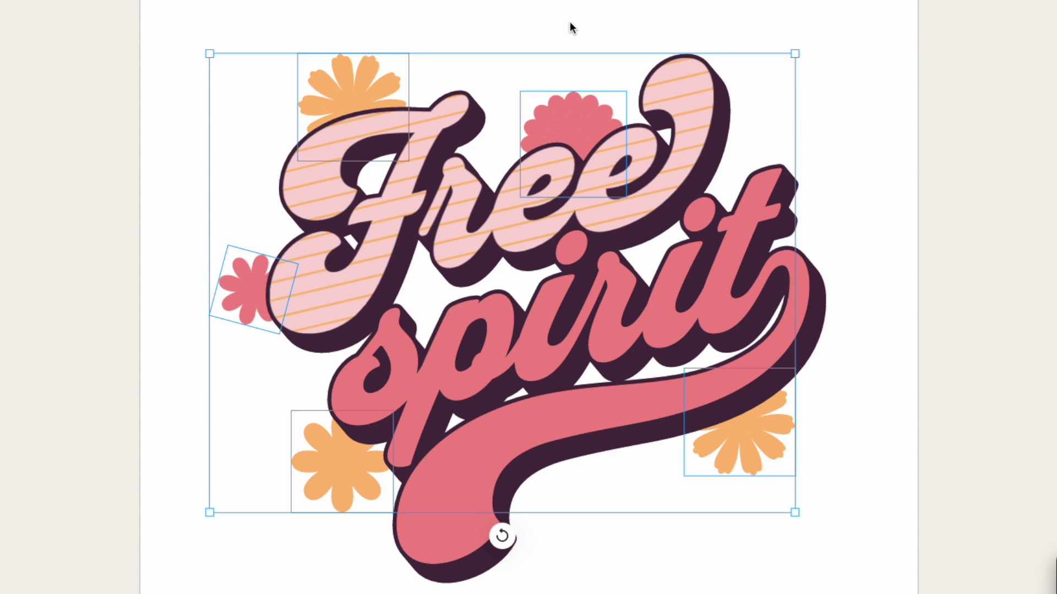
pyautogui.click(527, 71)
pyautogui.click(574, 103)
pyautogui.moveTo(387, 73); pyautogui.dragTo(472, 73)
# - Replace the striped word "Free" with "Good"
pyautogui.click(571, 362)
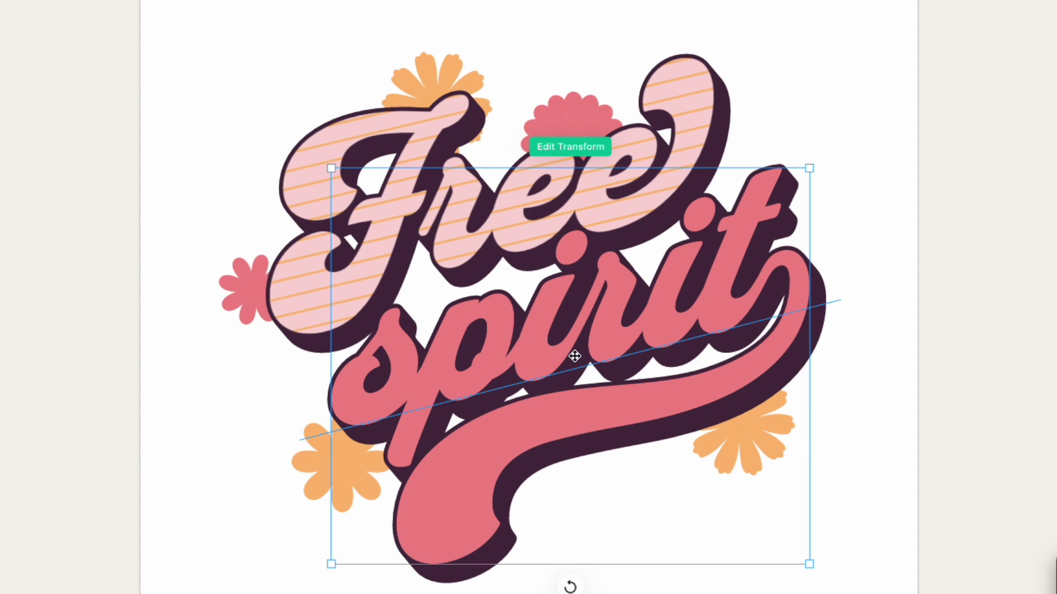
pyautogui.doubleClick(416, 208)
pyautogui.write('G')
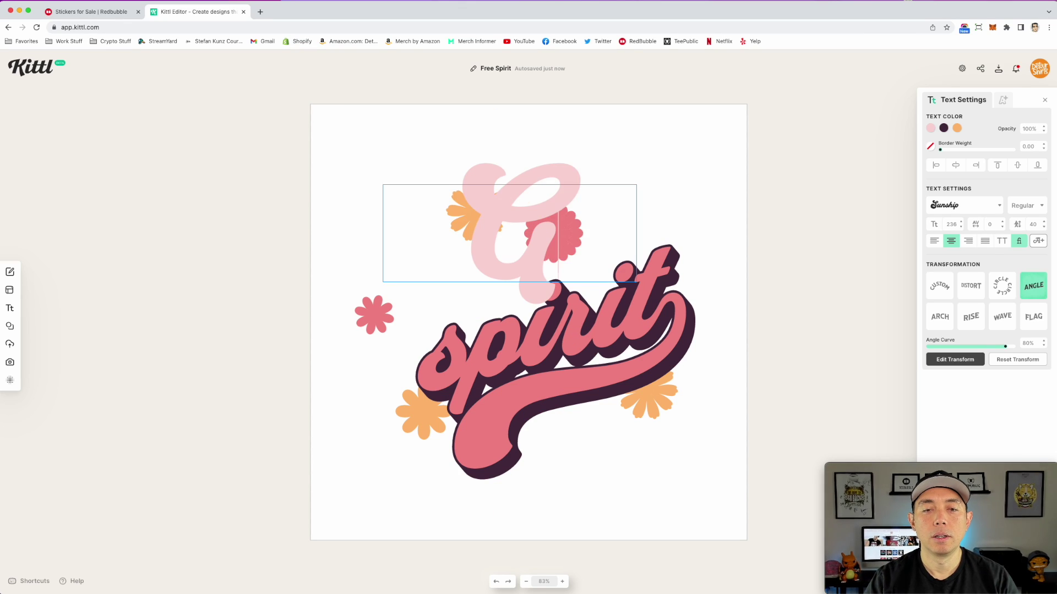
pyautogui.write('ood')
pyautogui.press('Escape')
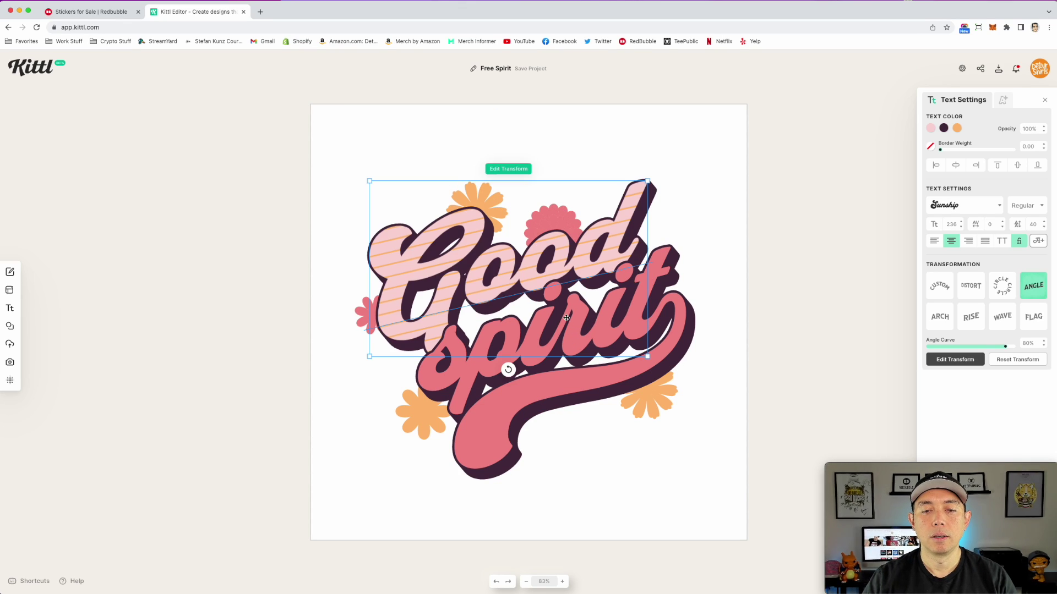
# - Replace the word "spirit" with "Vibes" and move it slightly down beneath "Good"
pyautogui.doubleClick(566, 318)
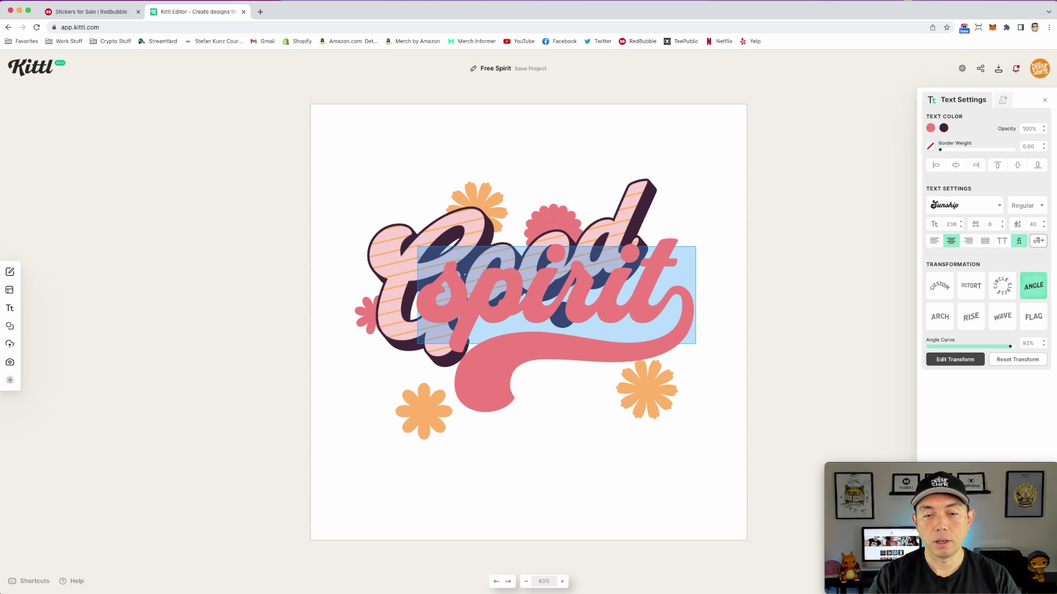
pyautogui.press('BackSpace')
pyautogui.write('Vibe')
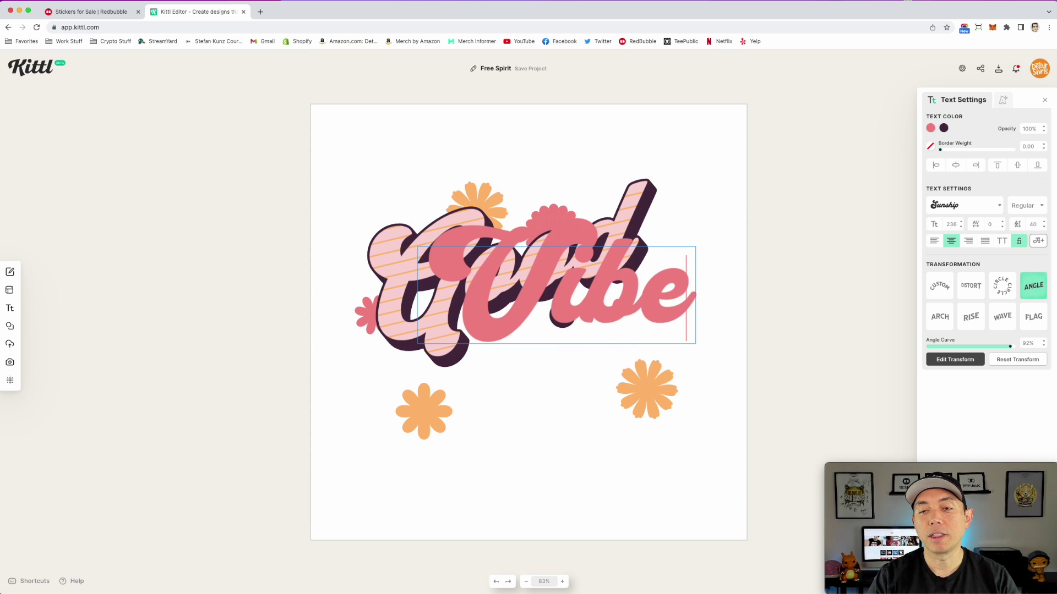
pyautogui.write('s')
pyautogui.press('Escape')
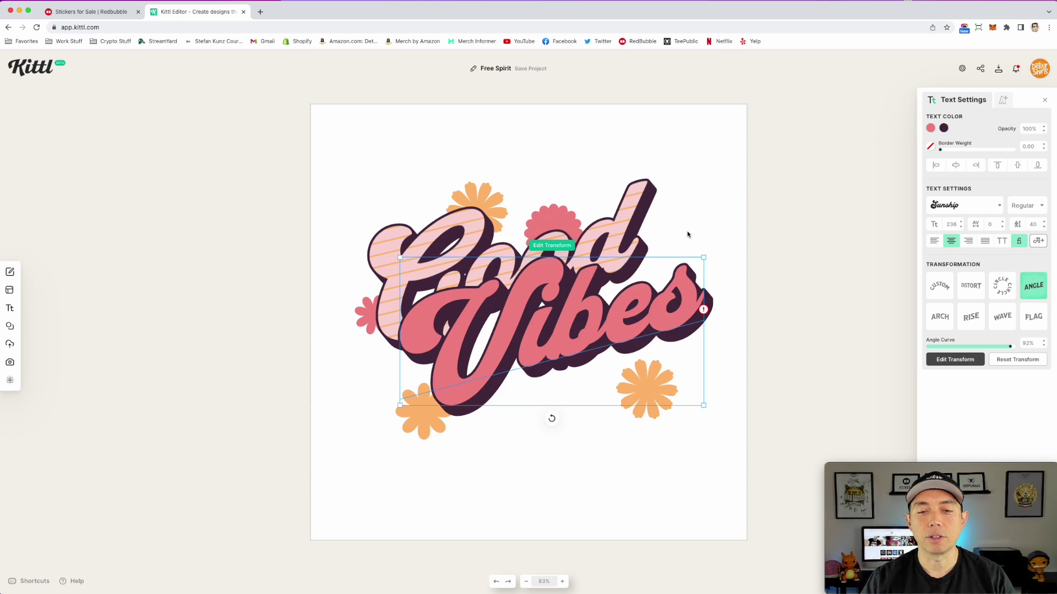
pyautogui.moveTo(564, 333)
pyautogui.mouseDown()
pyautogui.moveTo(561, 357)
pyautogui.moveTo(519, 354)
pyautogui.moveTo(554, 359)
pyautogui.moveTo(562, 347)
pyautogui.mouseUp()
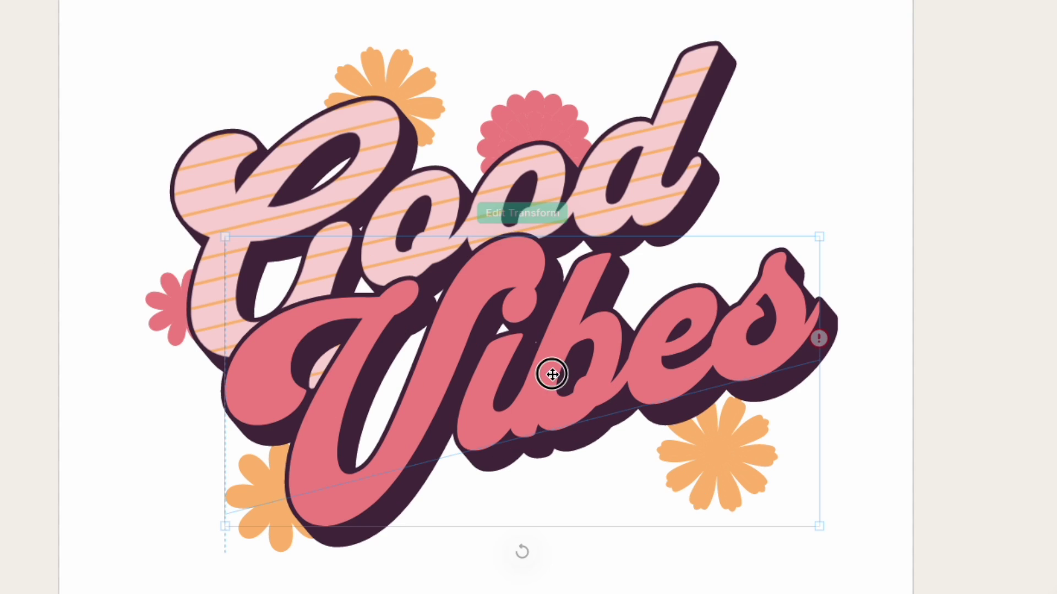
# - Reposition the flowers around "Good Vibes", placing orange ones beside the d and the G and nudging the pink one near the G upward
pyautogui.click(651, 401)
pyautogui.moveTo(650, 402); pyautogui.dragTo(661, 271)
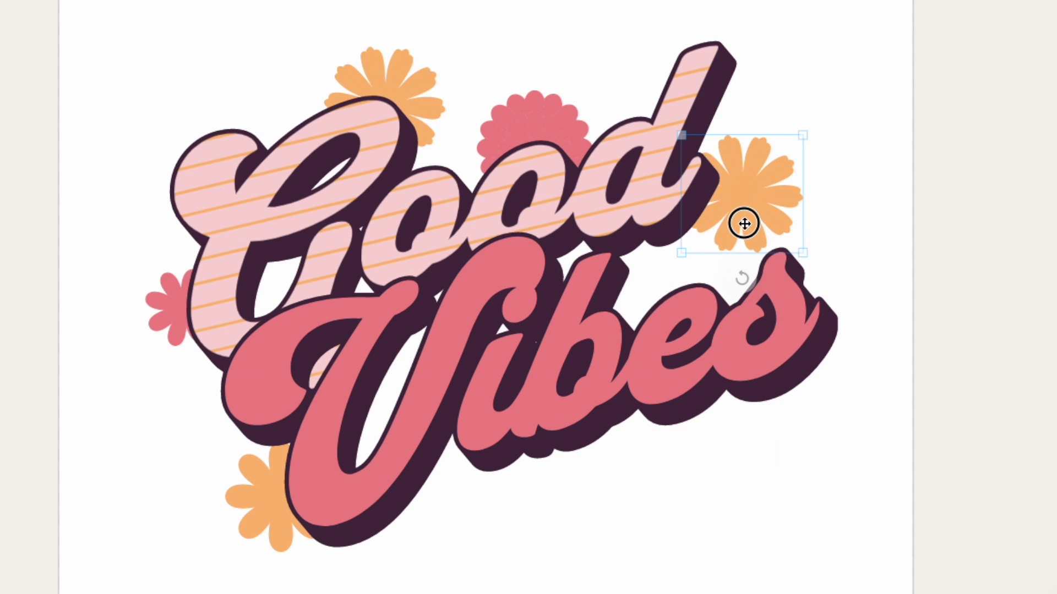
pyautogui.moveTo(744, 224); pyautogui.dragTo(724, 243)
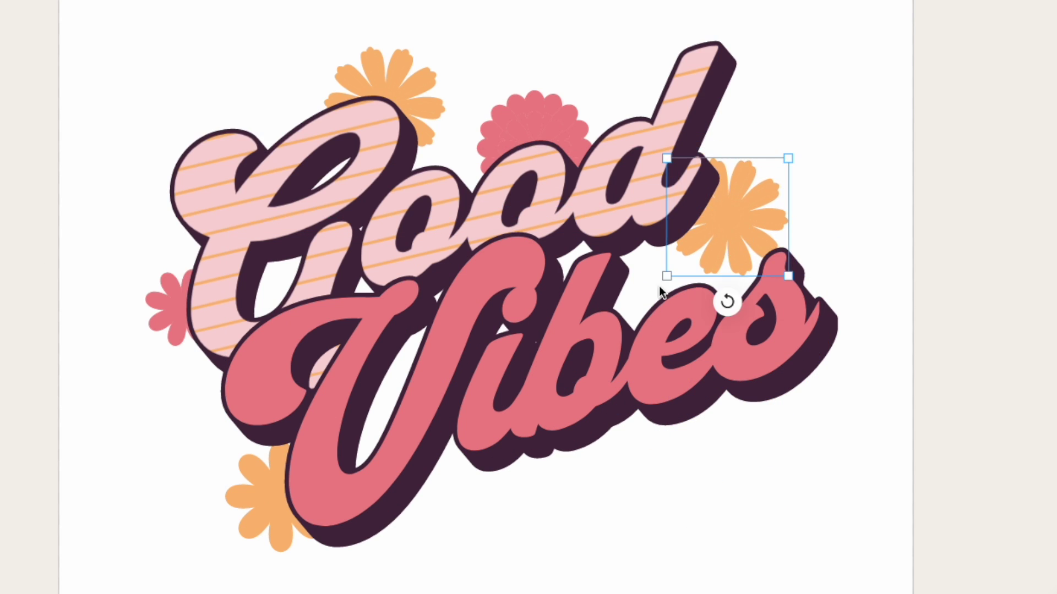
pyautogui.click(399, 64)
pyautogui.moveTo(399, 65); pyautogui.dragTo(440, 86)
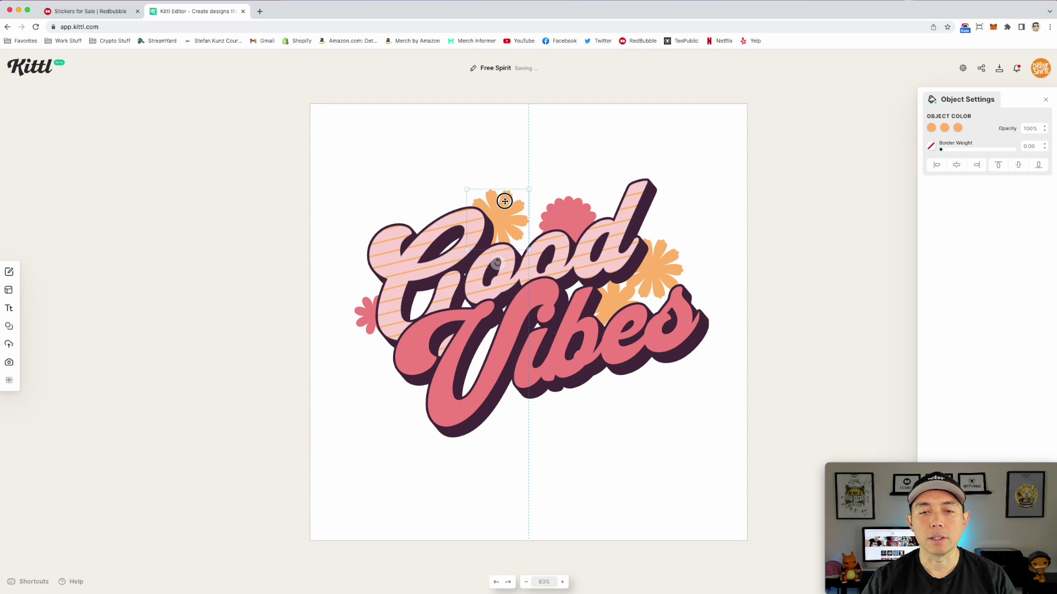
pyautogui.moveTo(505, 202); pyautogui.dragTo(503, 202)
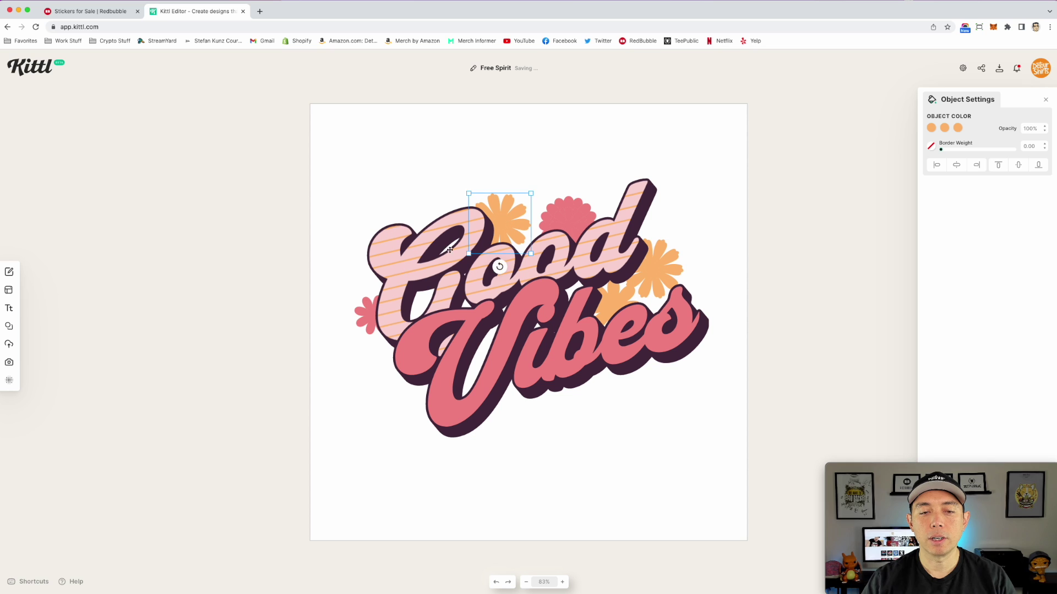
pyautogui.moveTo(364, 312); pyautogui.dragTo(366, 300)
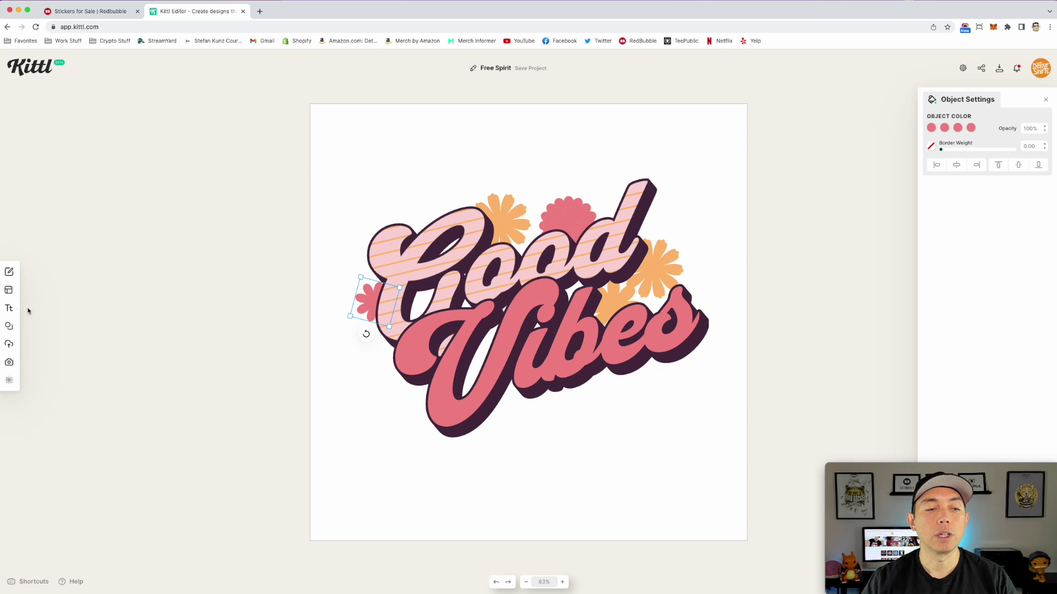
# - Clear all lettering and flowers from the artboard and add the decorated BLOCK BUSTER text style
pyautogui.moveTo(252, 163); pyautogui.dragTo(714, 479)
pyautogui.press('Delete')
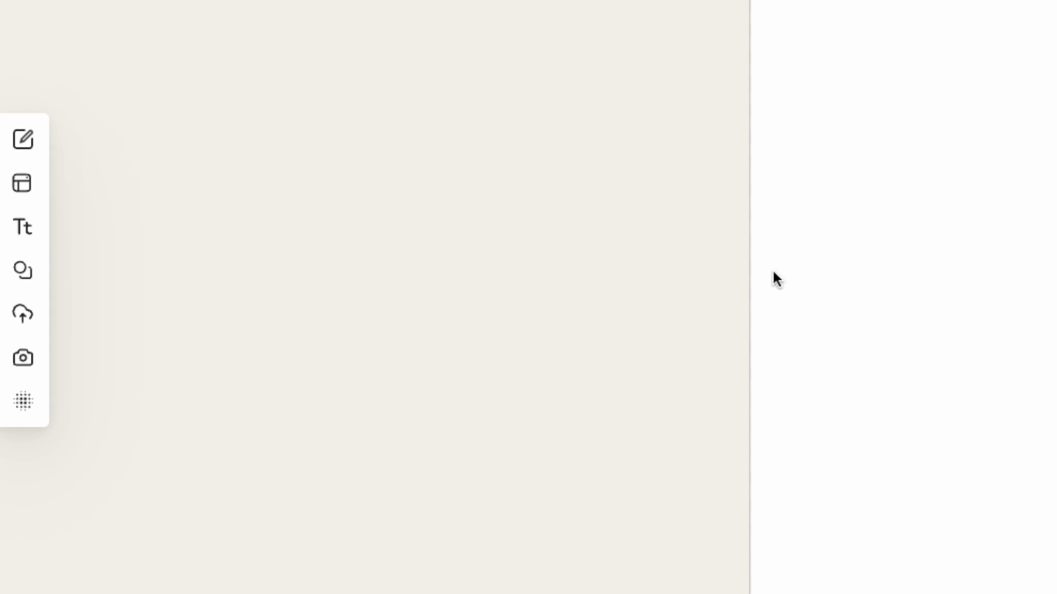
pyautogui.click(17, 237)
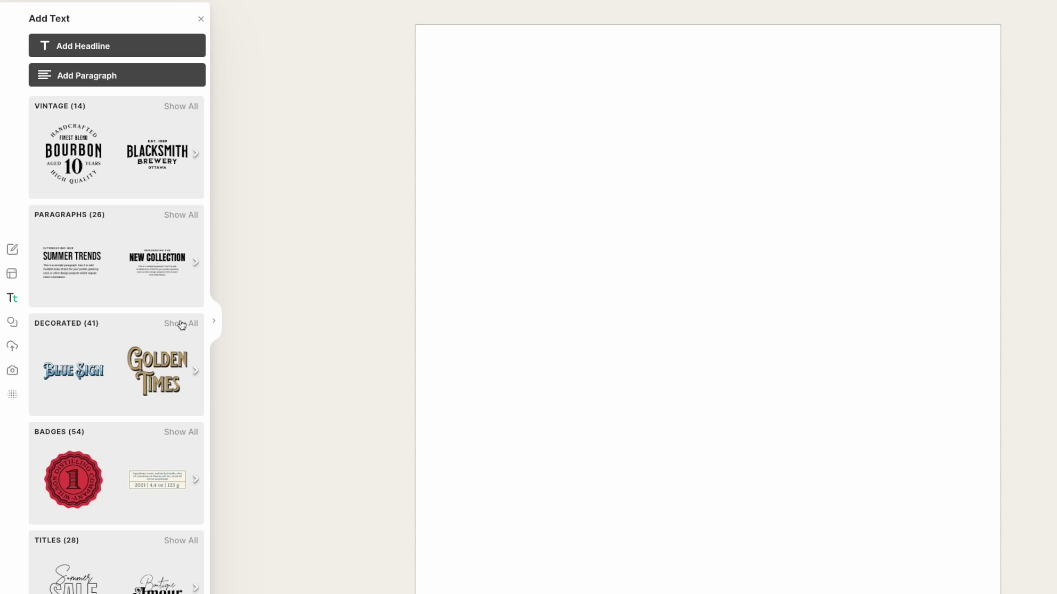
pyautogui.click(182, 323)
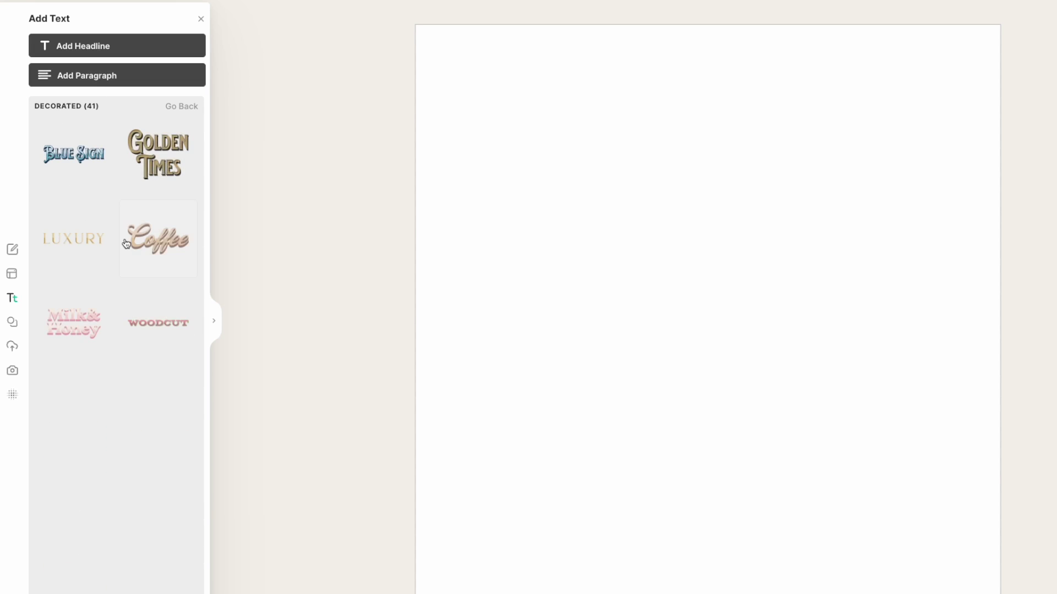
pyautogui.scroll(-5, 134, 331)
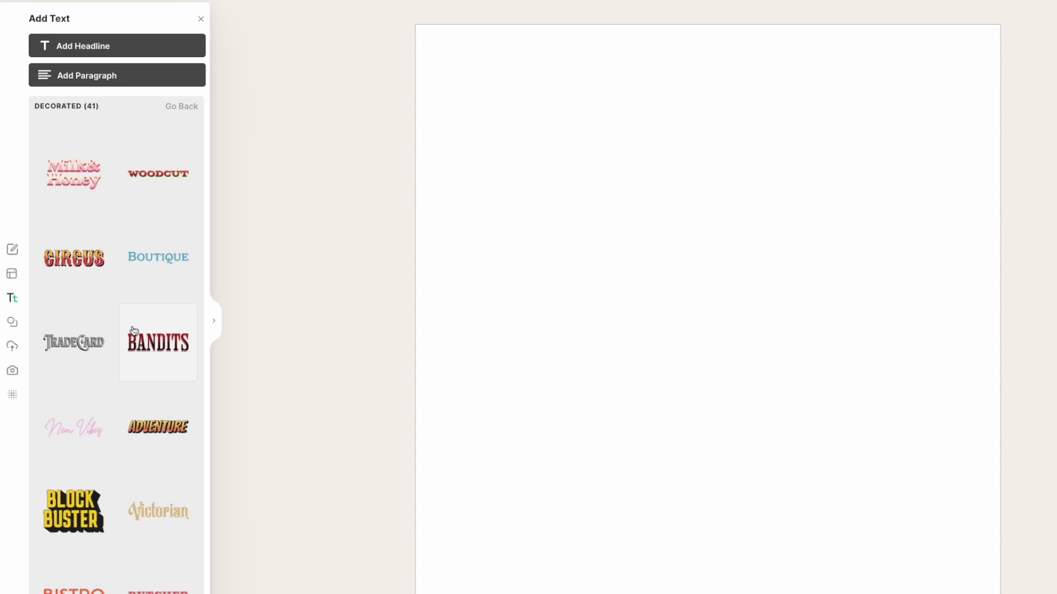
pyautogui.click(74, 361)
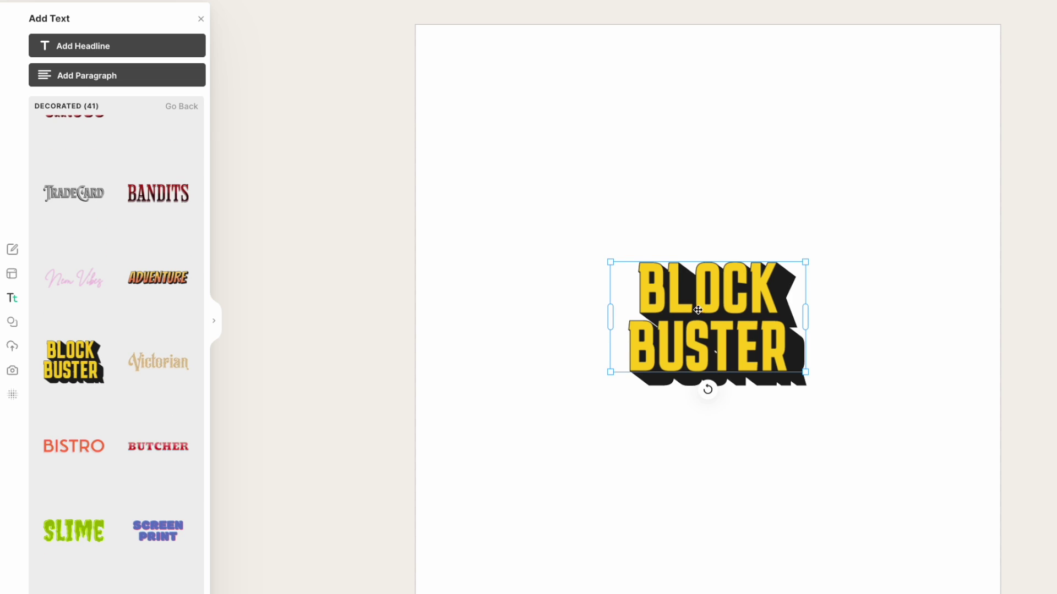
# - Enlarge the BLOCK BUSTER text to nearly the artboard's width and position it in the upper part
pyautogui.moveTo(697, 310); pyautogui.dragTo(569, 117)
pyautogui.moveTo(678, 179); pyautogui.dragTo(967, 341)
pyautogui.moveTo(756, 205); pyautogui.dragTo(717, 233)
# - Replace the BLOCK BUSTER wording with READ, MORE and BOOKS on three separate lines
pyautogui.doubleClick(687, 146)
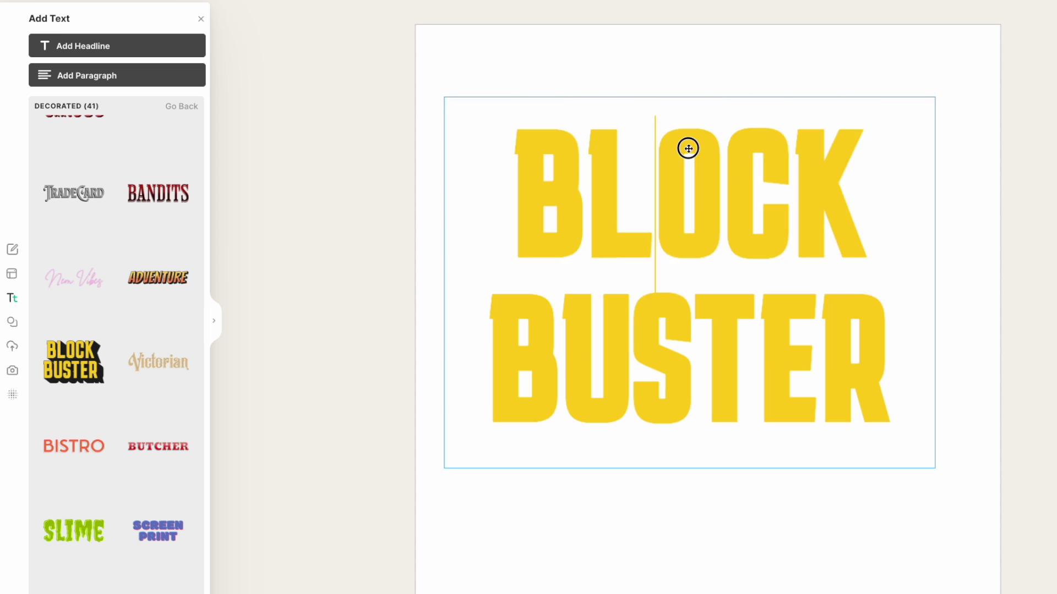
pyautogui.doubleClick(688, 148)
pyautogui.write('Re')
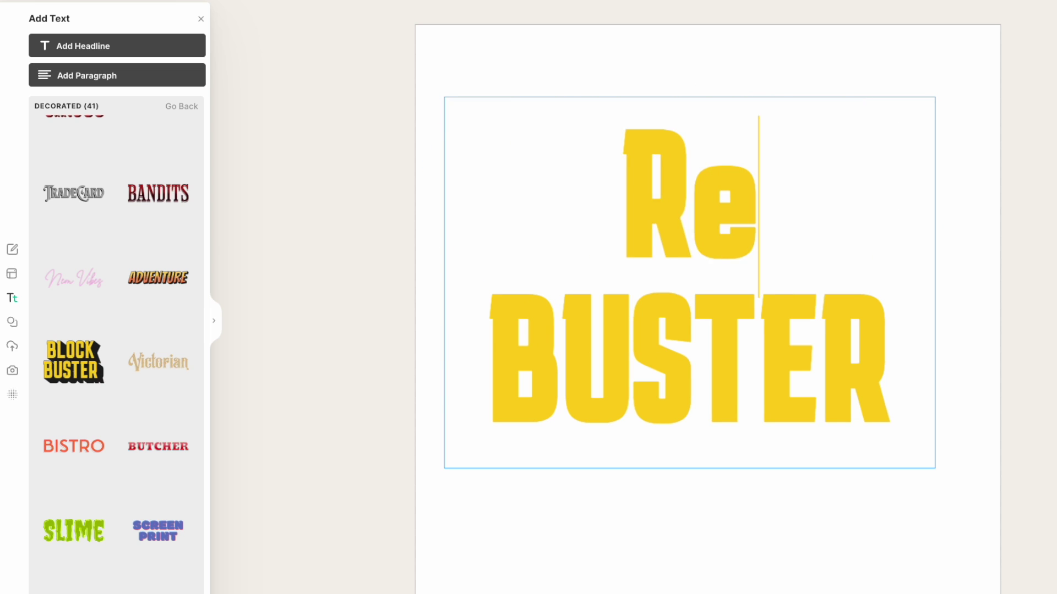
pyautogui.write('ad')
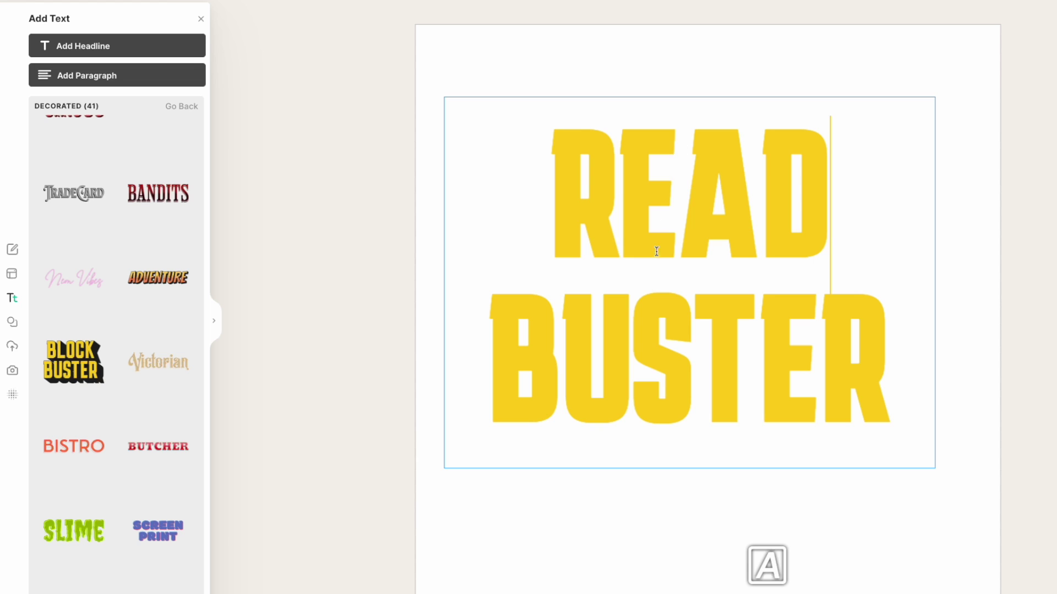
pyautogui.doubleClick(660, 319)
pyautogui.write('MO')
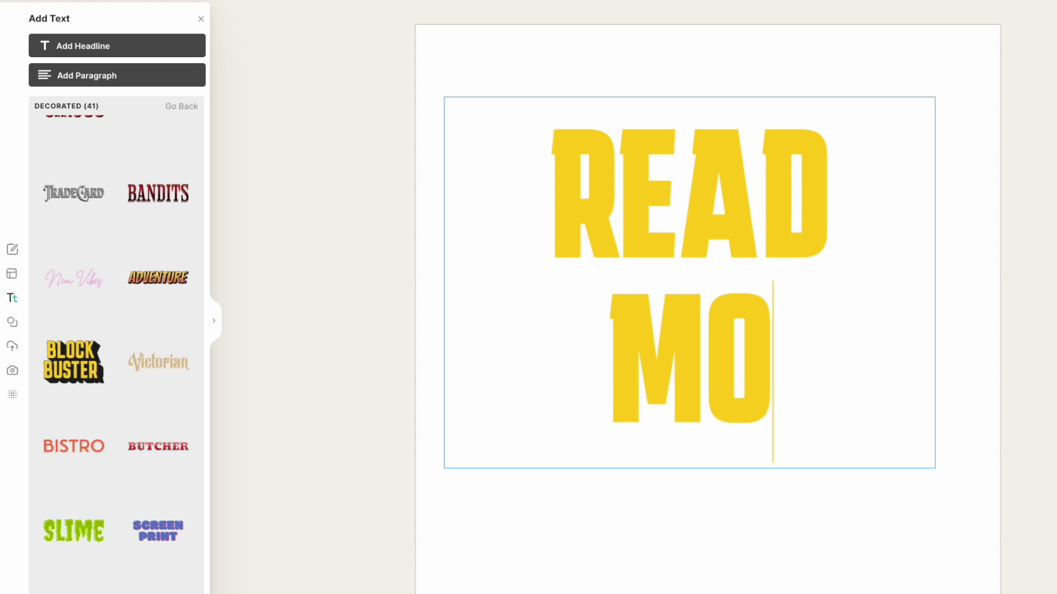
pyautogui.write('RE')
pyautogui.press('Return')
pyautogui.write('BOOKS')
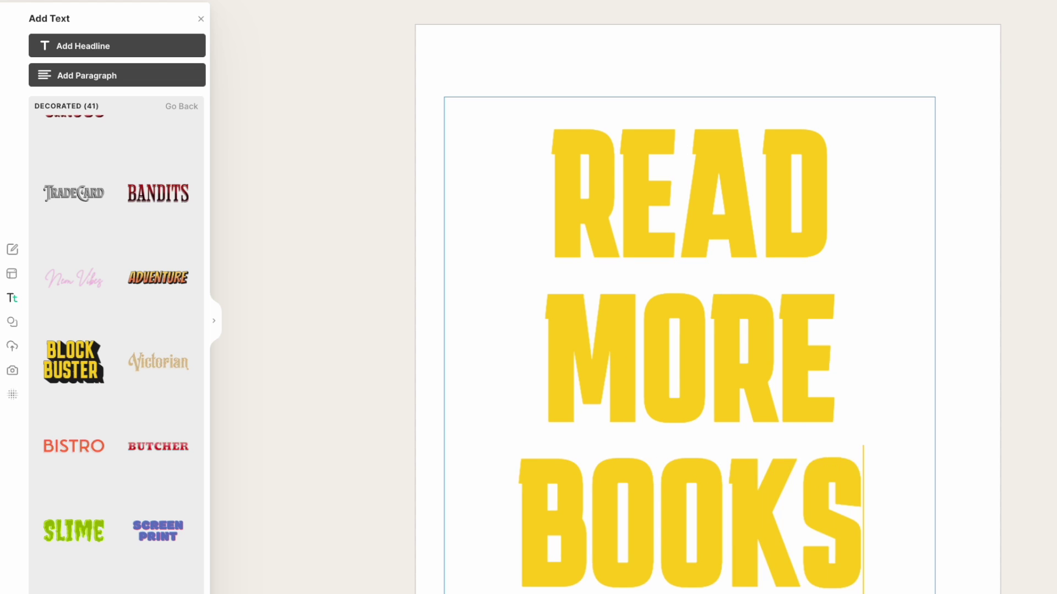
# - Left-align the READ MORE BOOKS text and move it slightly up and to the right on the artboard
pyautogui.hotkey('ctrl', 'a')
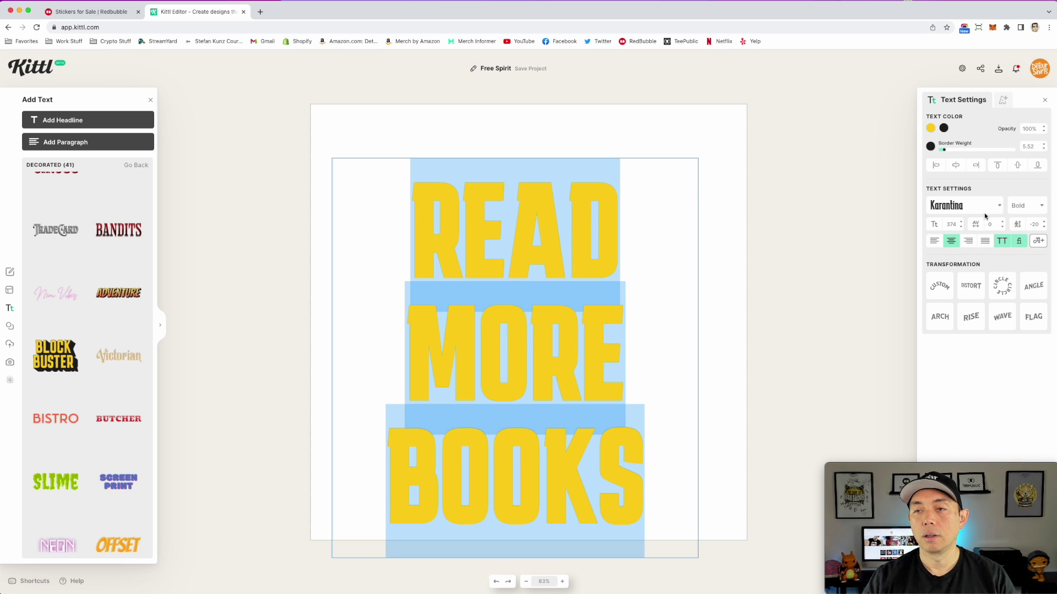
pyautogui.press('Escape')
pyautogui.press('Escape')
pyautogui.moveTo(497, 297); pyautogui.dragTo(545, 278)
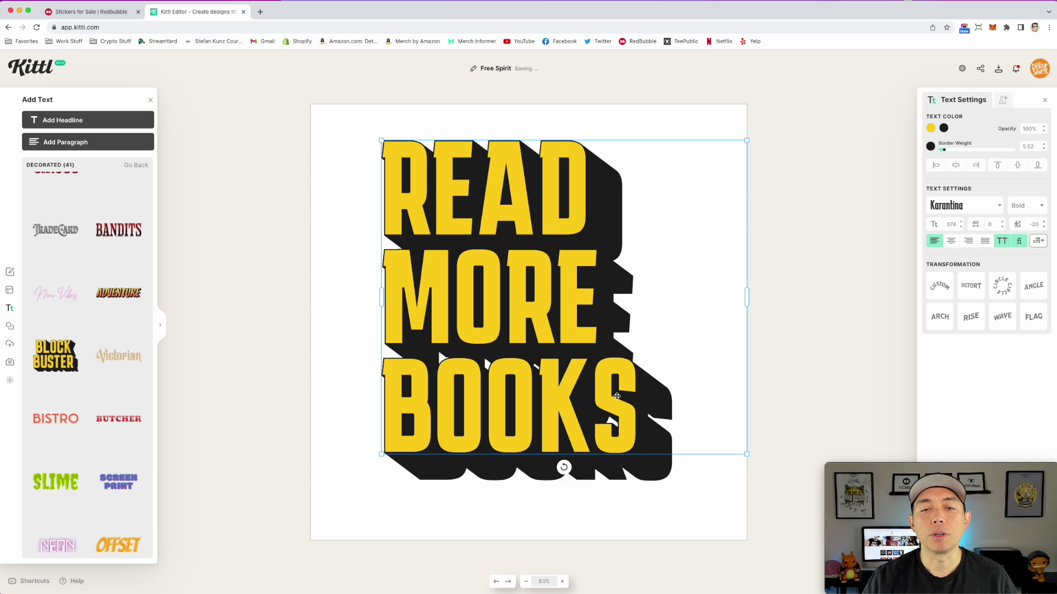
# - Delete all of the READ MORE BOOKS lettering from the artboard
pyautogui.doubleClick(548, 276)
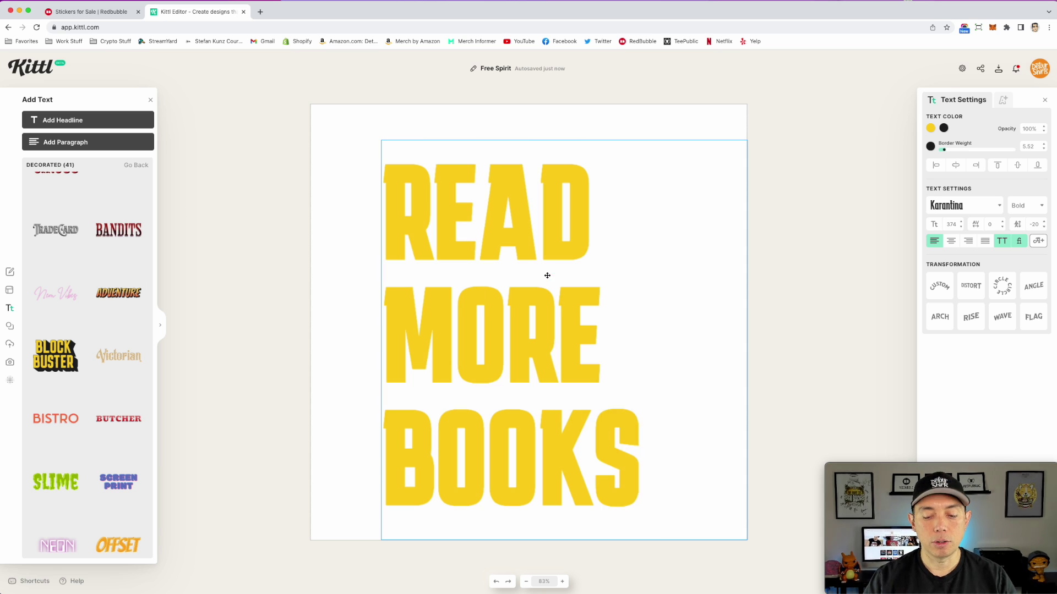
pyautogui.press('BackSpace')
pyautogui.doubleClick(455, 189)
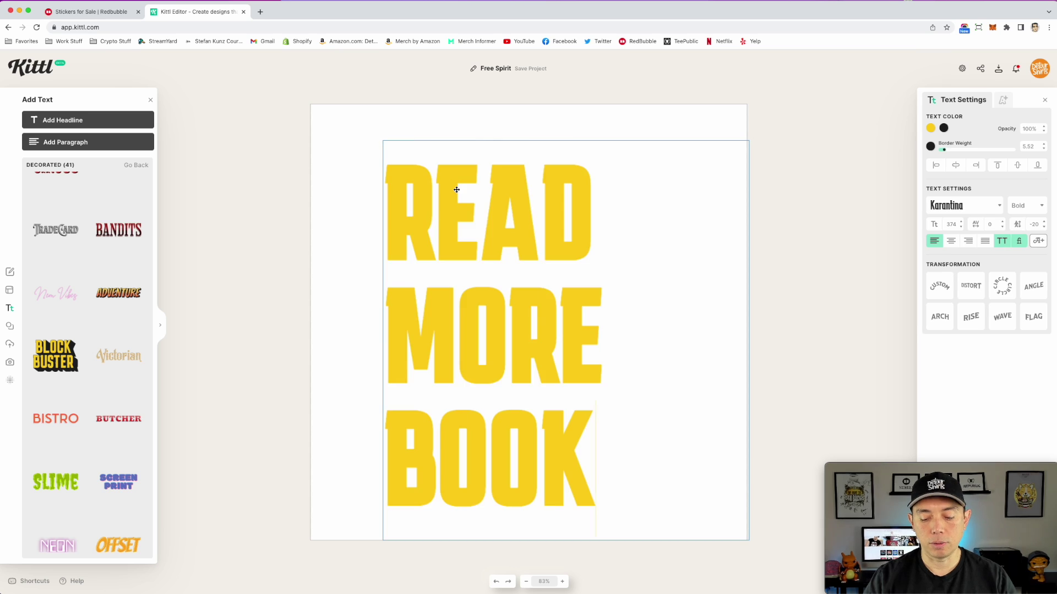
pyautogui.hotkey('ctrl', 'a')
pyautogui.press('BackSpace')
# - Add the decorated ADVENTURE text style, enlarge it to nearly the artboard's width and place it in the upper part
pyautogui.click(164, 292)
pyautogui.moveTo(734, 344); pyautogui.dragTo(879, 342)
pyautogui.moveTo(769, 222); pyautogui.dragTo(734, 238)
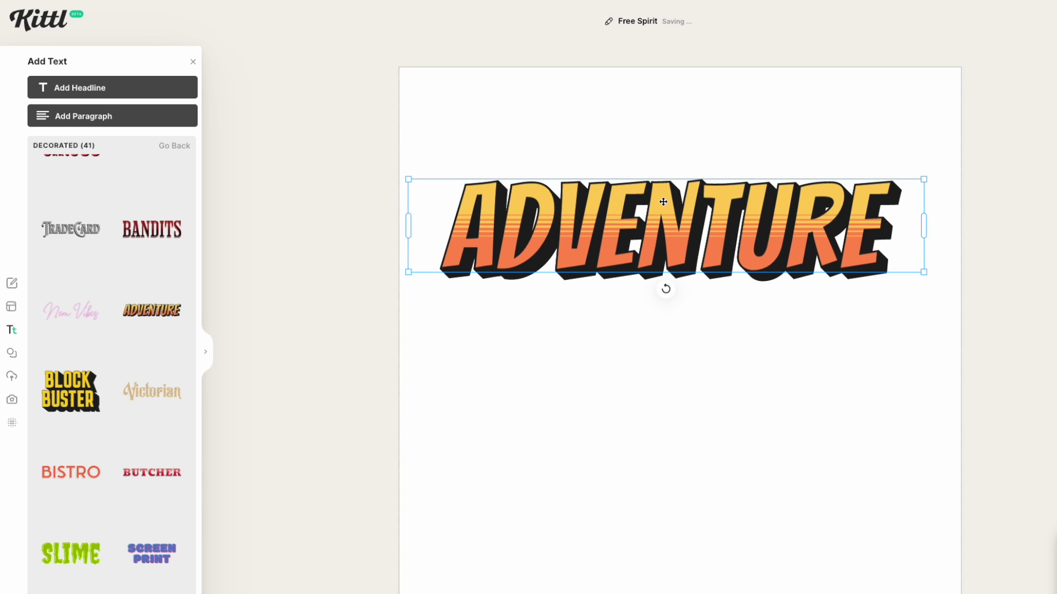
# - Replace the ADVENTURE wording with EXPLORE and MORE on two lines
pyautogui.doubleClick(664, 202)
pyautogui.click(664, 202)
pyautogui.doubleClick(663, 202)
pyautogui.write('EX')
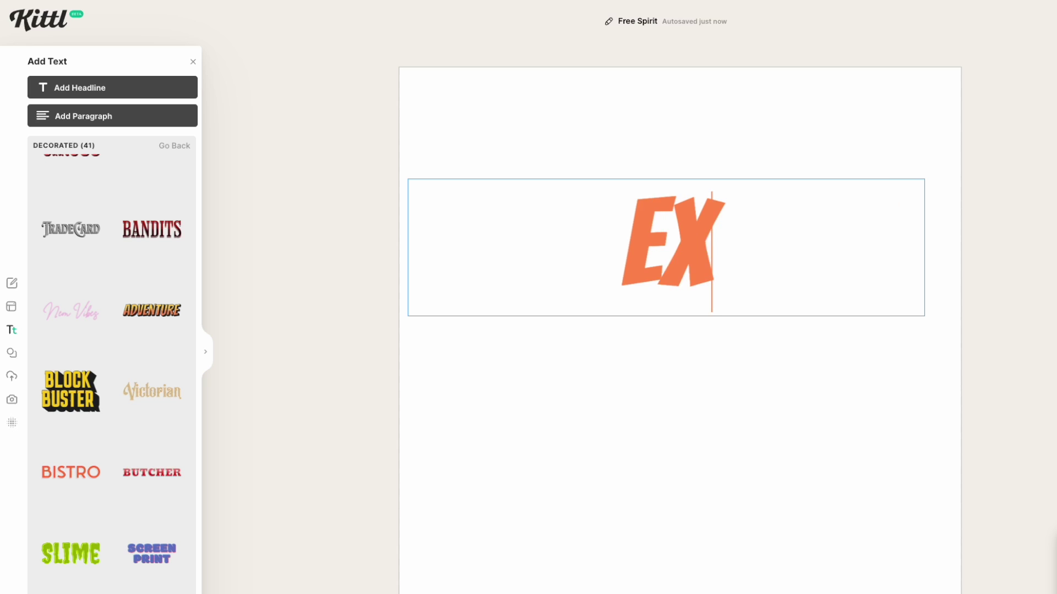
pyautogui.write('PLORE MORE')
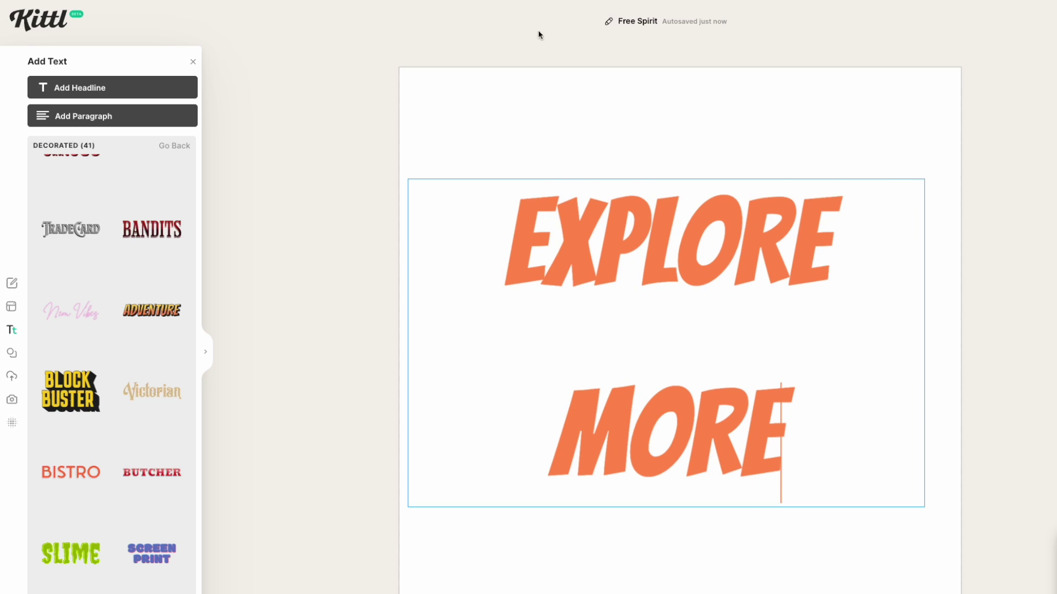
pyautogui.press('Escape')
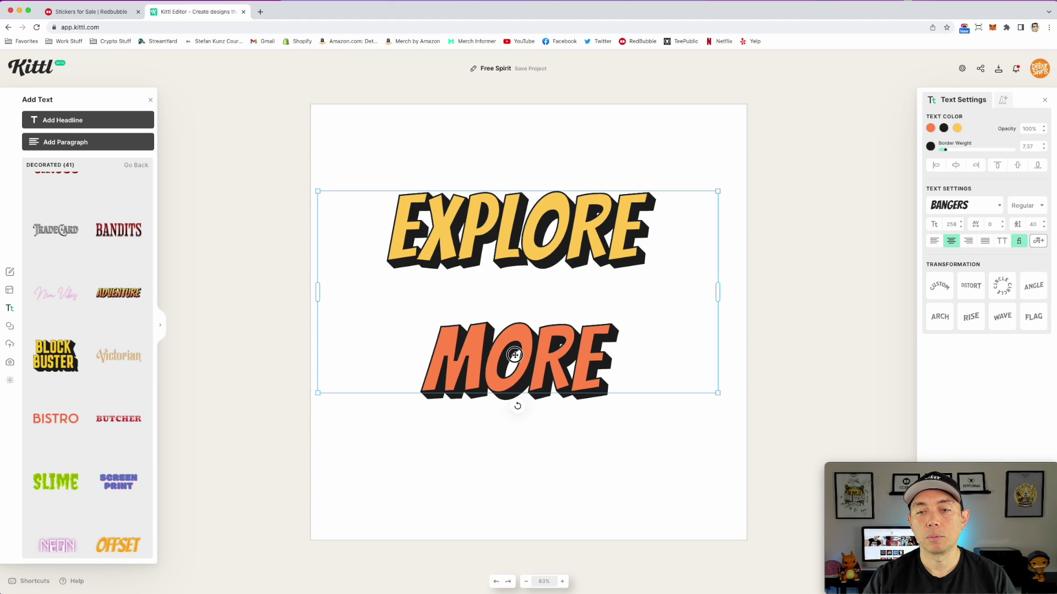
# - Reduce the line spacing of the whole EXPLORE MORE text to -27 to bring the two lines together
pyautogui.doubleClick(599, 354)
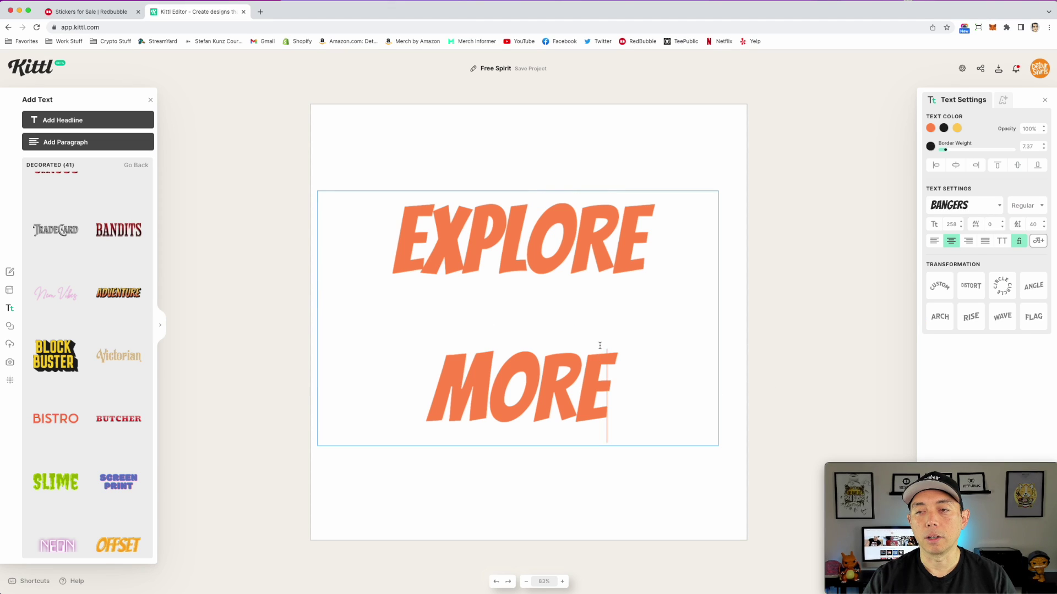
pyautogui.moveTo(399, 218); pyautogui.dragTo(730, 410)
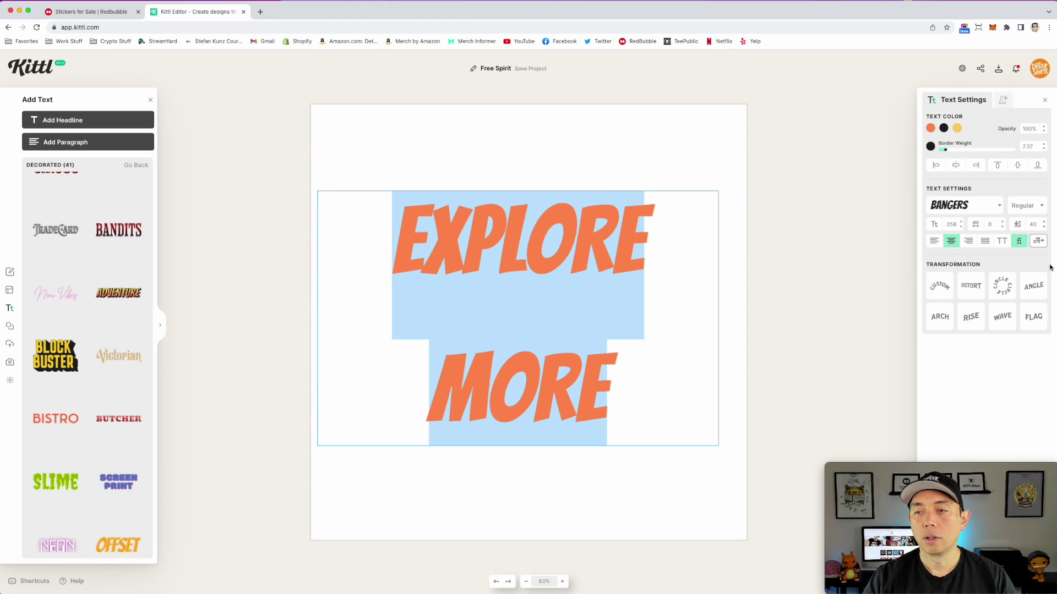
pyautogui.click(1044, 228)
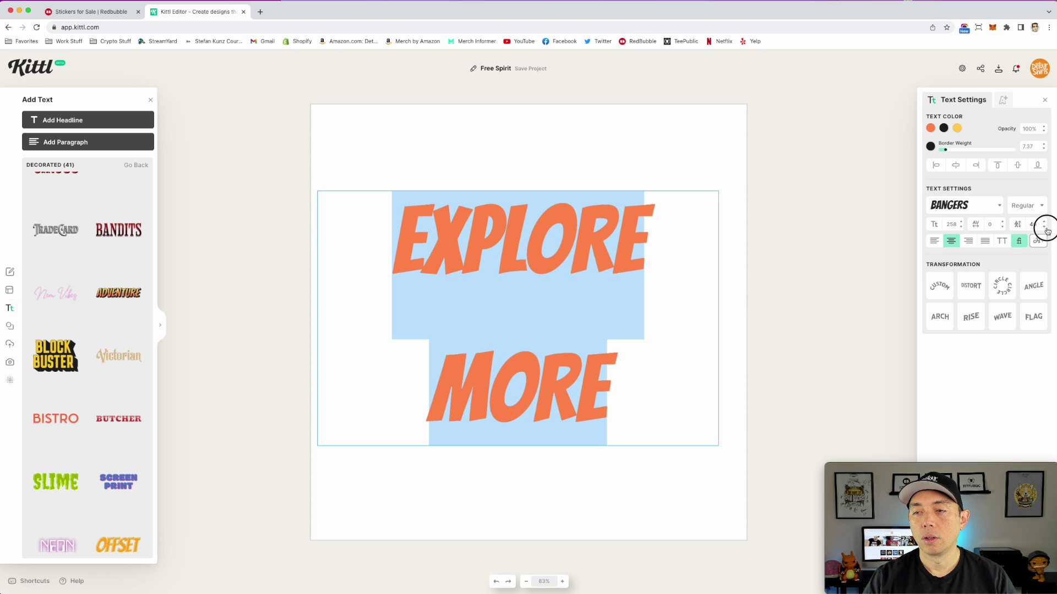
pyautogui.click(1045, 228)
pyautogui.click(1045, 229)
pyautogui.click(1045, 229)
pyautogui.click(1044, 228)
pyautogui.click(1044, 228)
pyautogui.click(1044, 229)
pyautogui.click(1045, 227)
pyautogui.click(583, 130)
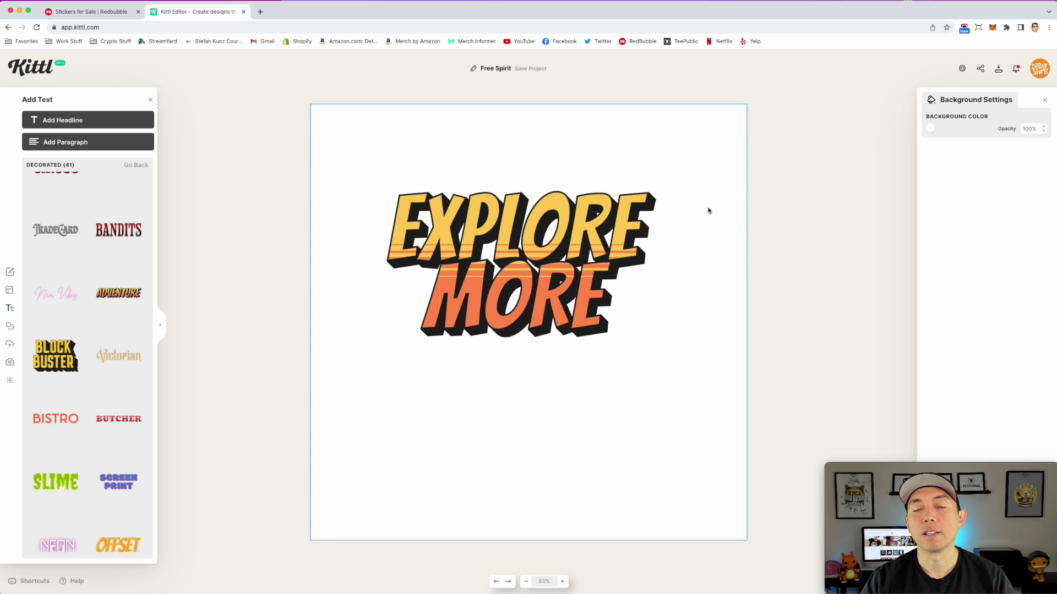
# - Set the artboard to a custom size of 2800 by 2800 pixels
pyautogui.click(962, 70)
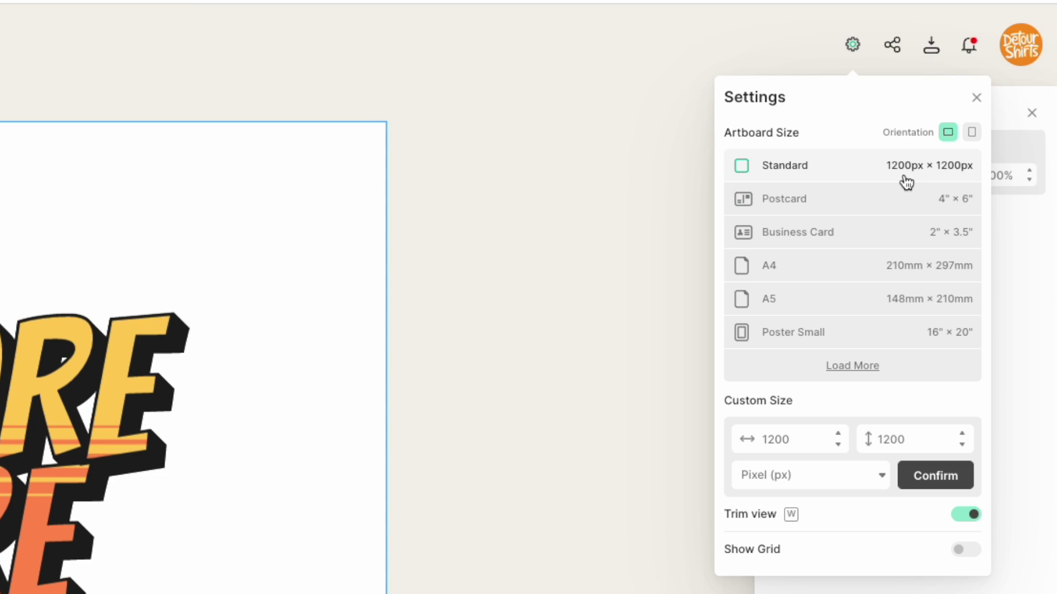
pyautogui.click(791, 439)
pyautogui.doubleClick(791, 440)
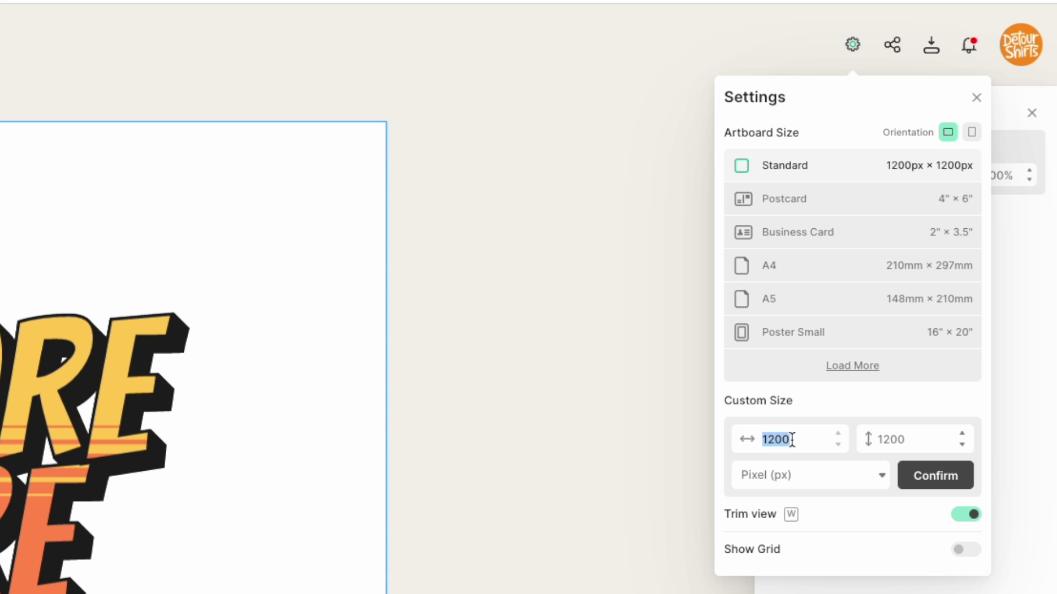
pyautogui.write('2800')
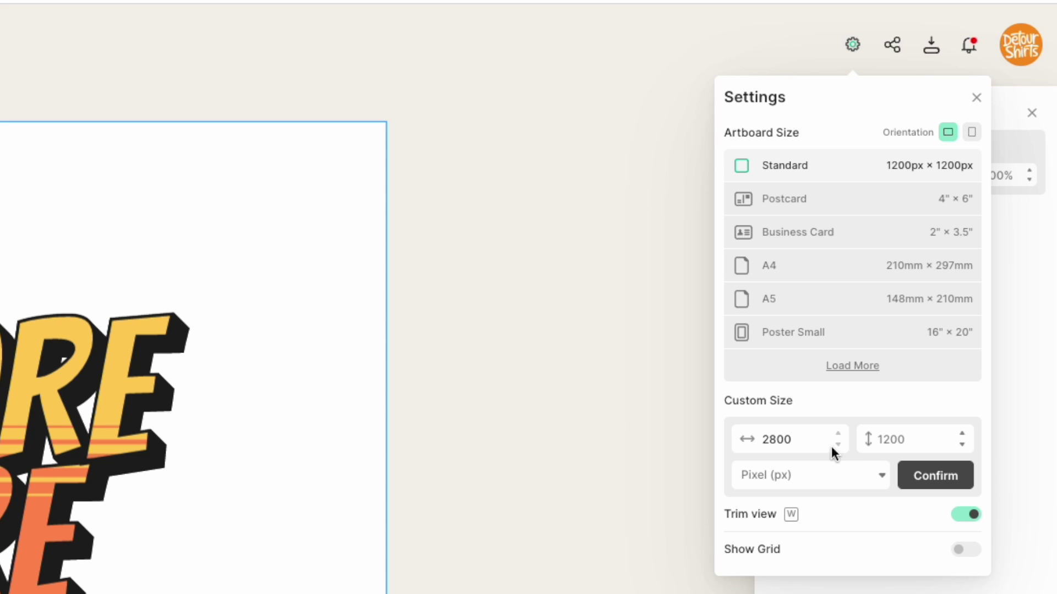
pyautogui.doubleClick(905, 439)
pyautogui.write('2')
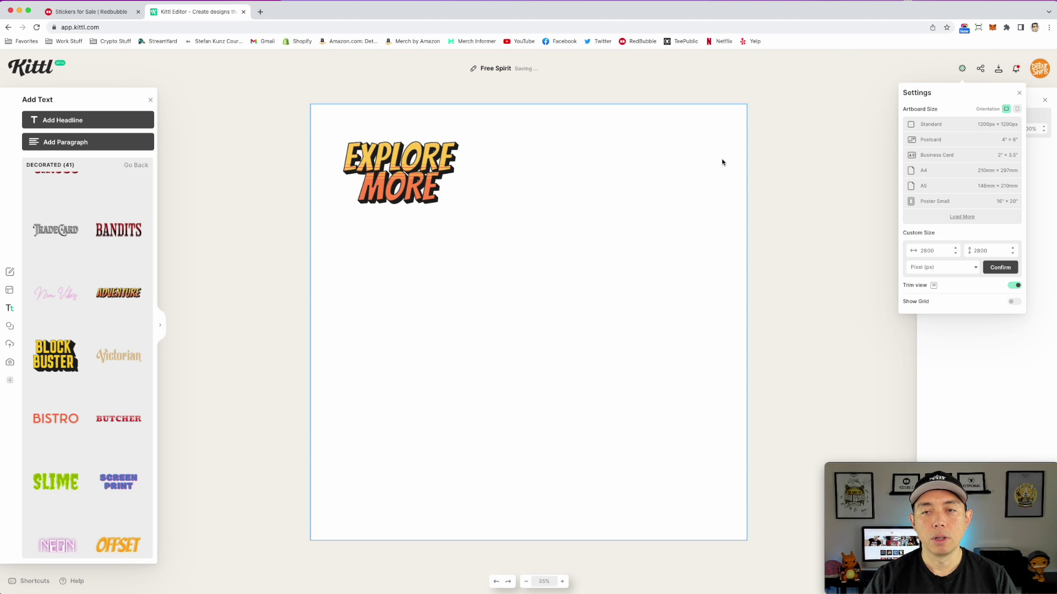
pyautogui.click(803, 159)
# - Enlarge the EXPLORE MORE text to about the artboard's width and move it toward the middle
pyautogui.click(460, 198)
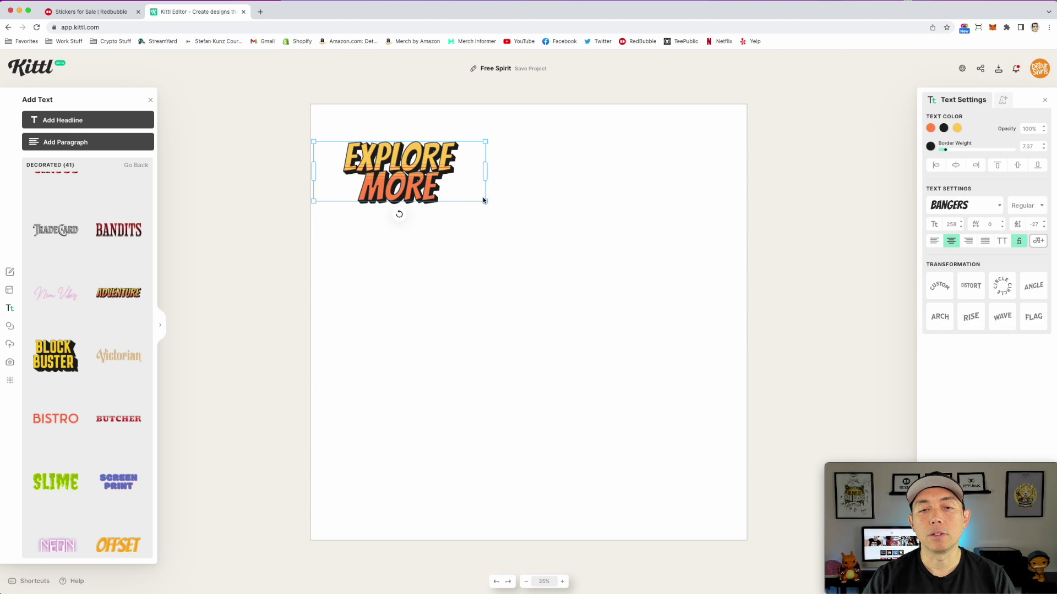
pyautogui.moveTo(485, 202); pyautogui.dragTo(764, 311)
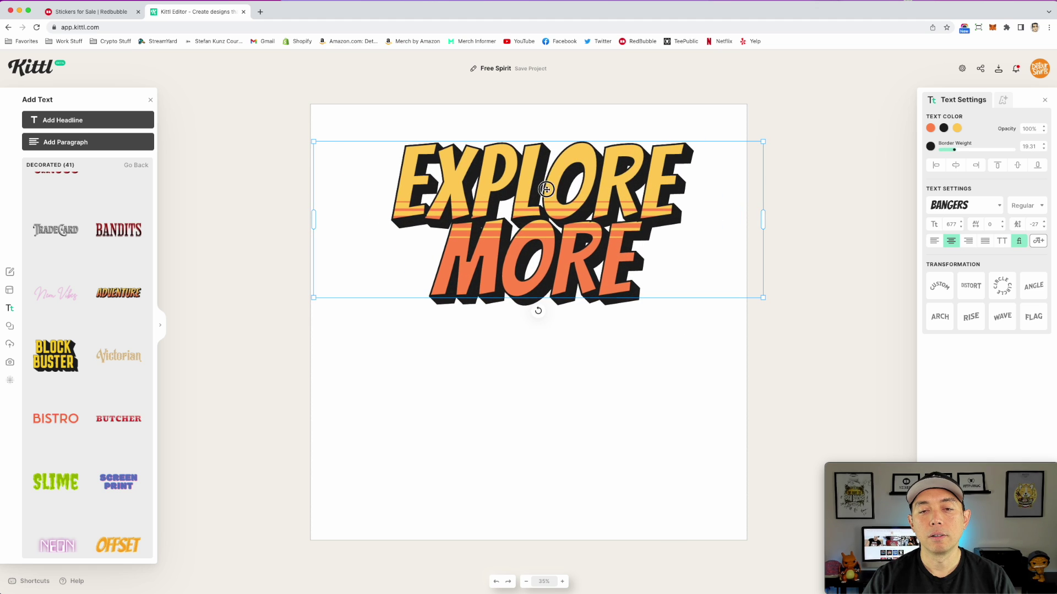
pyautogui.moveTo(545, 189); pyautogui.dragTo(531, 250)
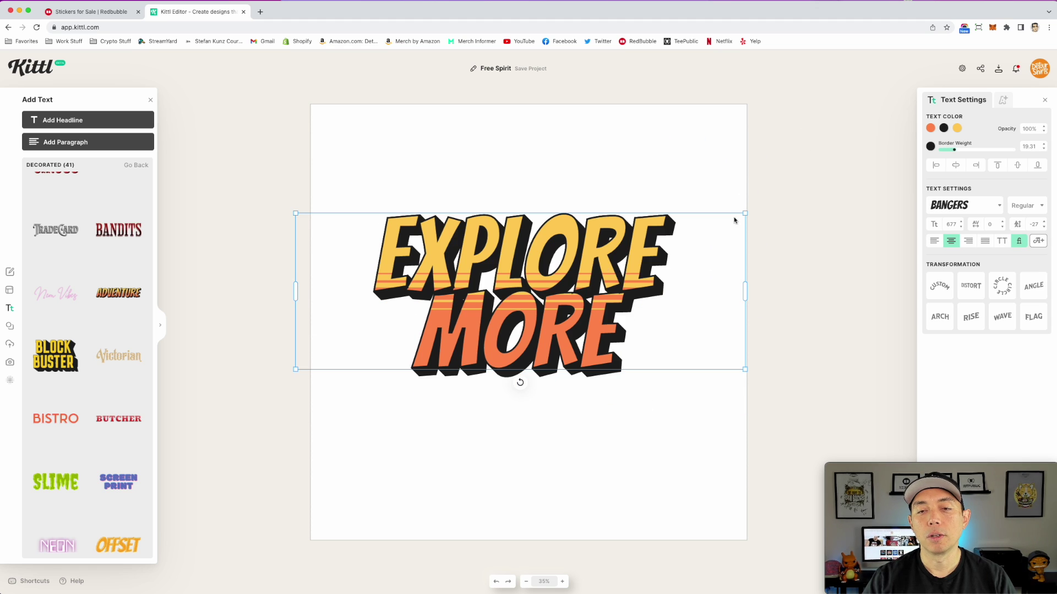
# - Change the yellow decoration color of the EXPLORE MORE text to purple, hex 7a79f3
pyautogui.doubleClick(492, 252)
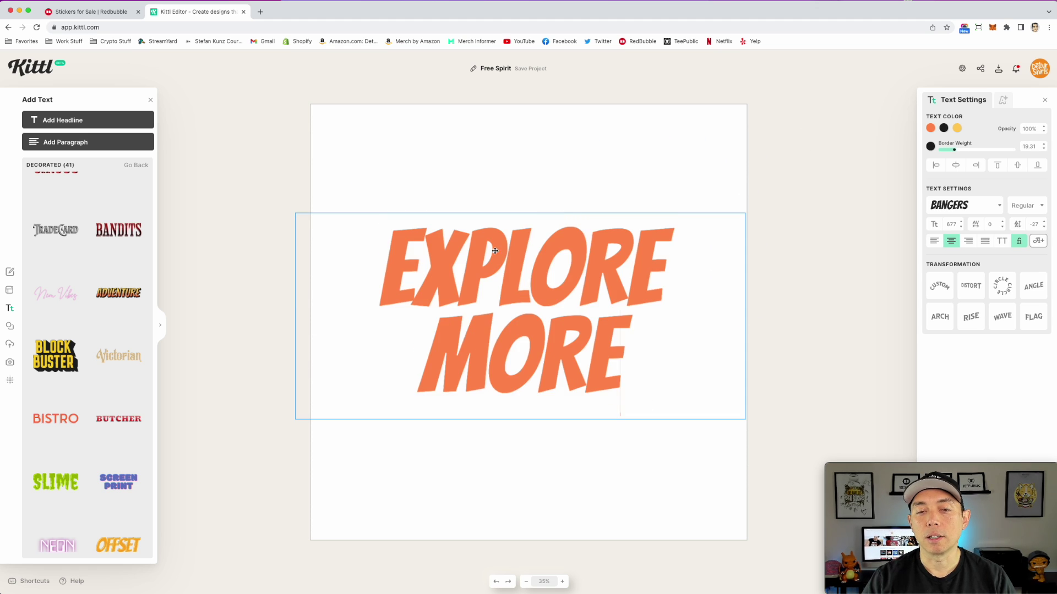
pyautogui.click(957, 128)
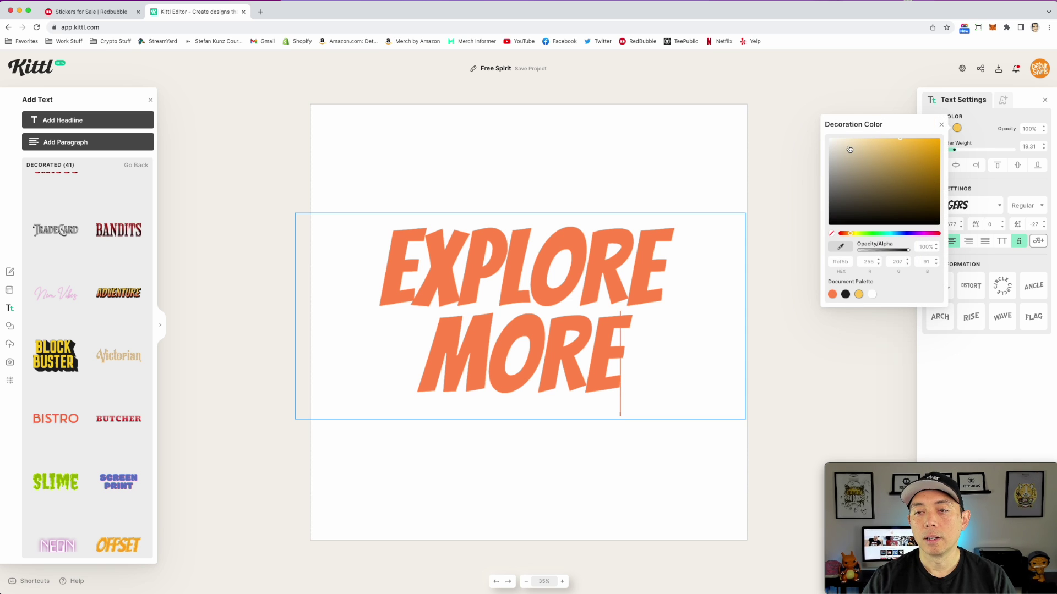
pyautogui.click(894, 183)
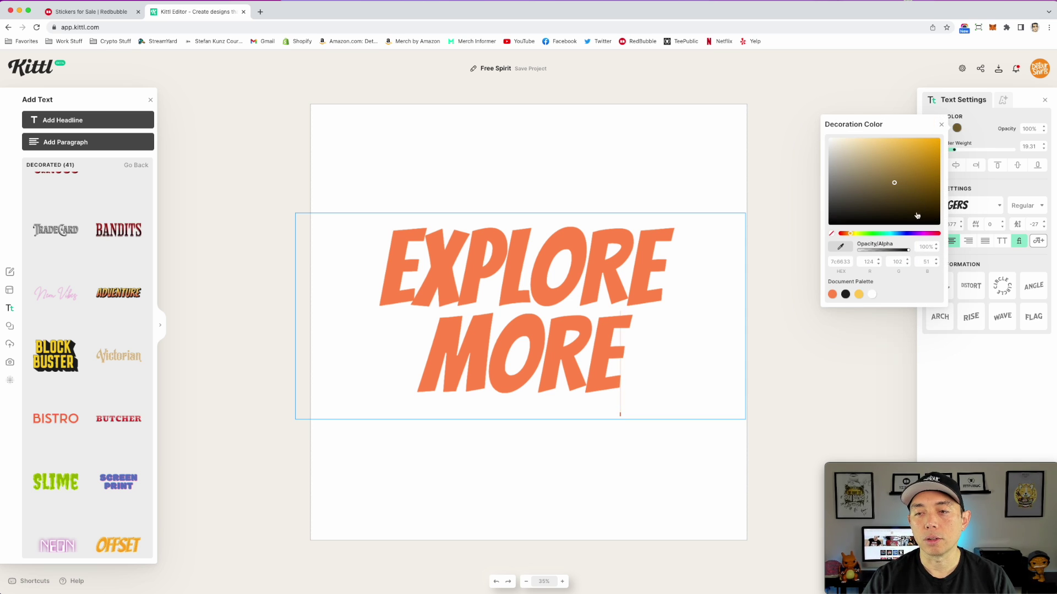
pyautogui.click(907, 233)
pyautogui.click(885, 142)
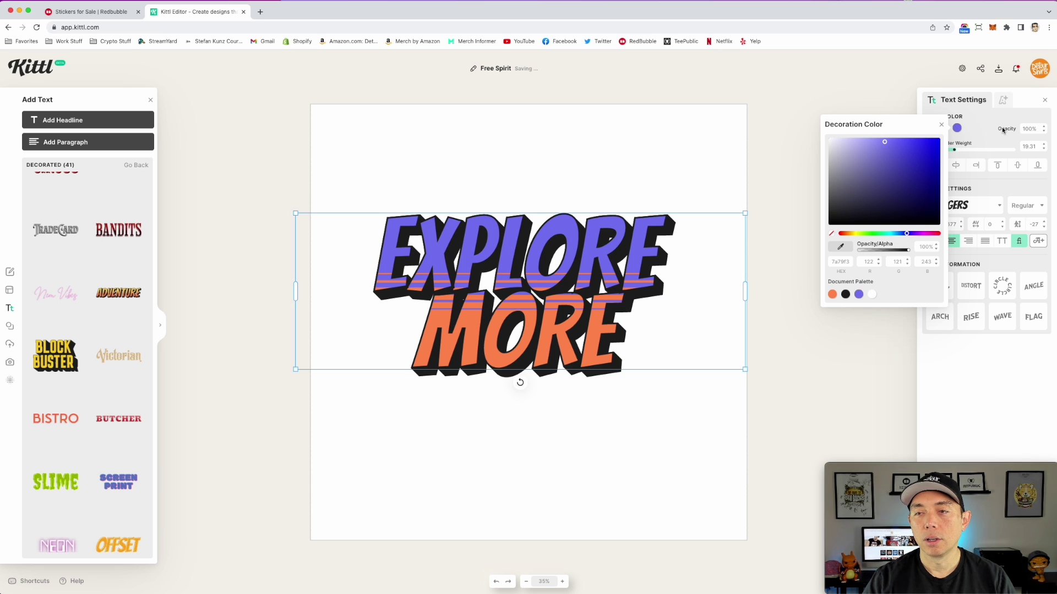
pyautogui.click(698, 114)
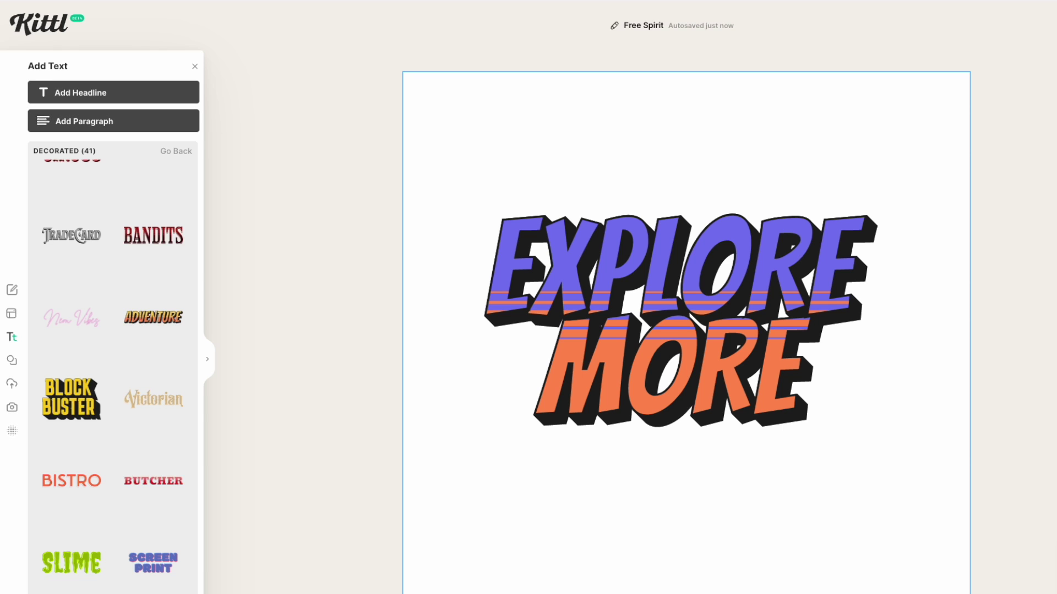
# - Browse the decorated text styles and the full Vintage text style collection
pyautogui.scroll(3, 90, 165)
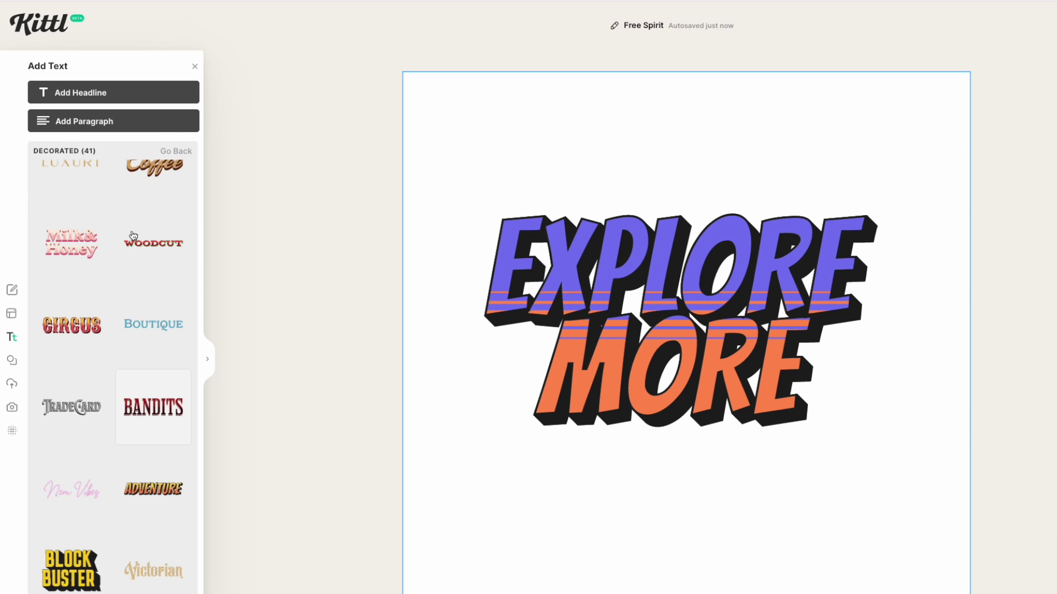
pyautogui.click(176, 152)
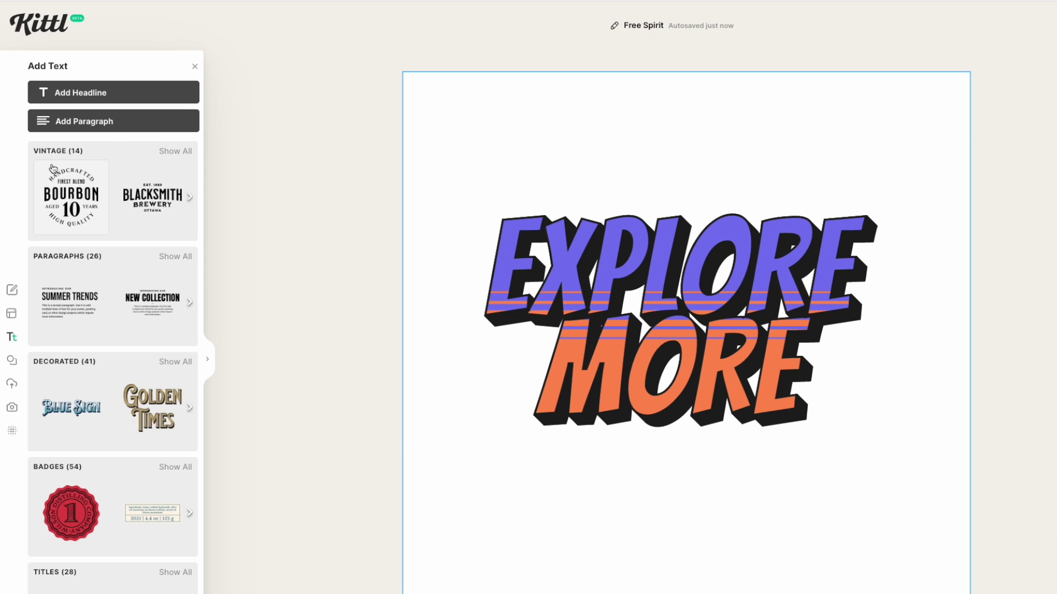
pyautogui.click(176, 151)
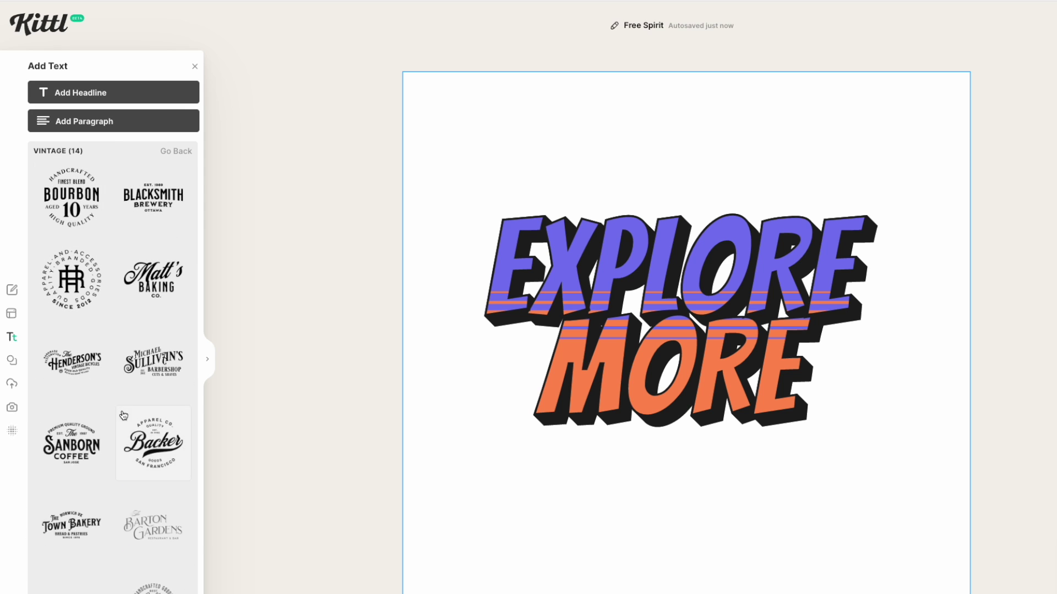
pyautogui.click(176, 153)
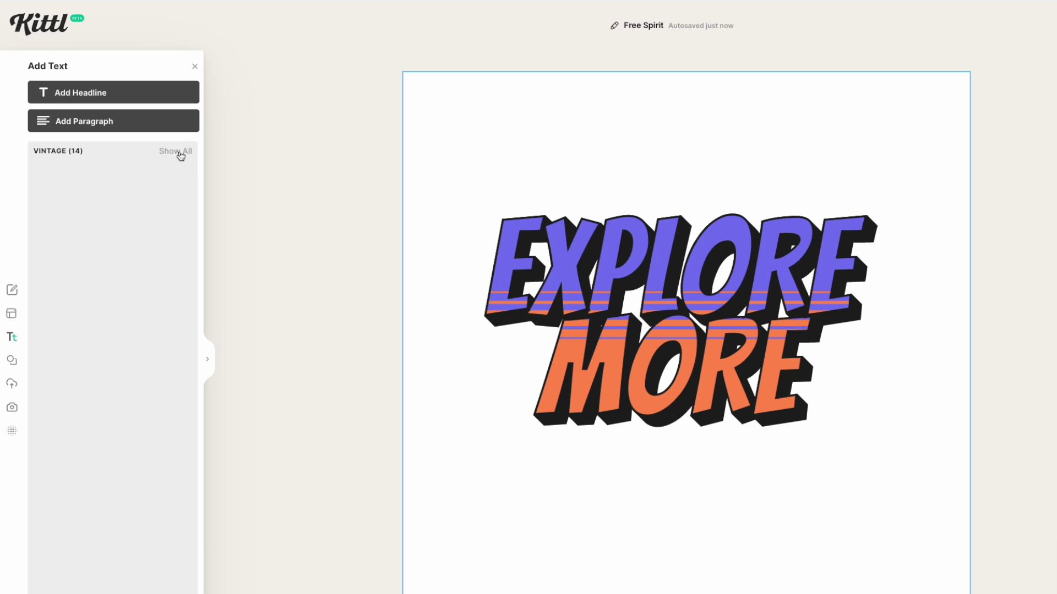
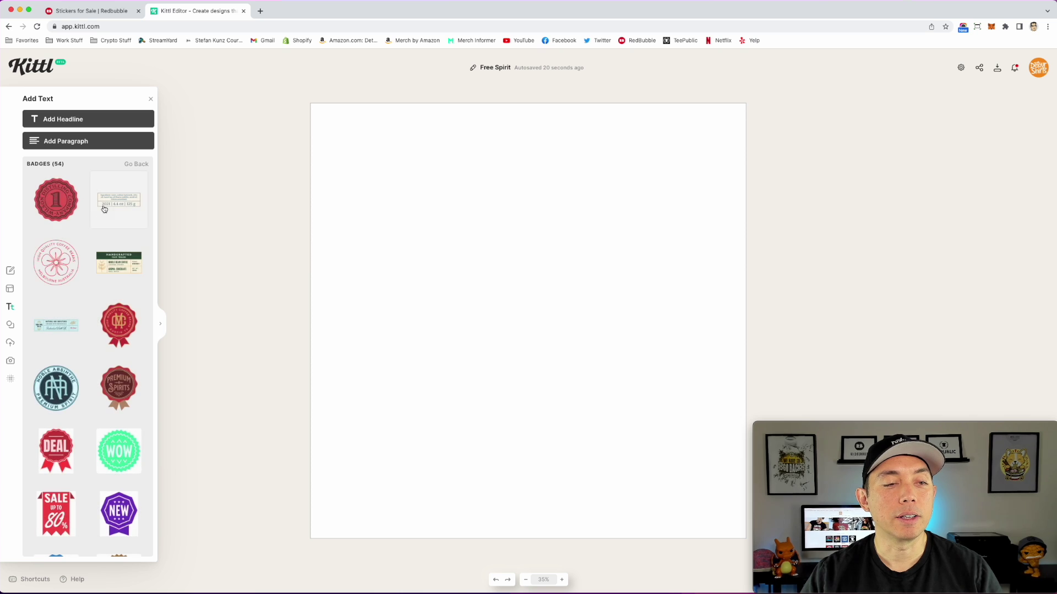
# - Add the red DEAL ribbon badge from the Badges collection, enlarge it and place it around the middle of the artboard
pyautogui.scroll(-5, 120, 302)
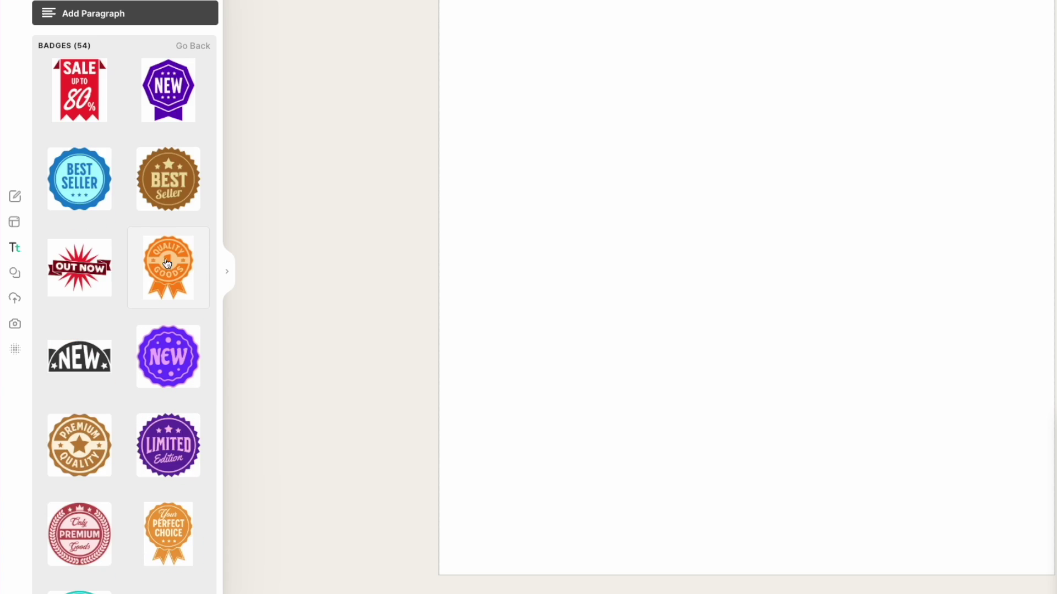
pyautogui.scroll(-7, 153, 288)
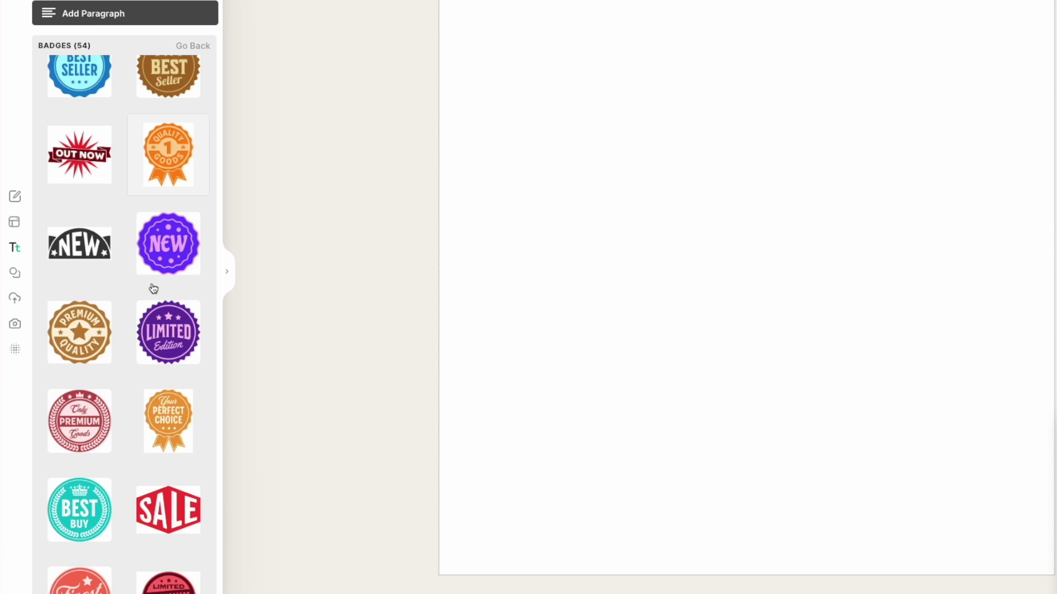
pyautogui.scroll(5, 154, 288)
pyautogui.scroll(-10, 154, 288)
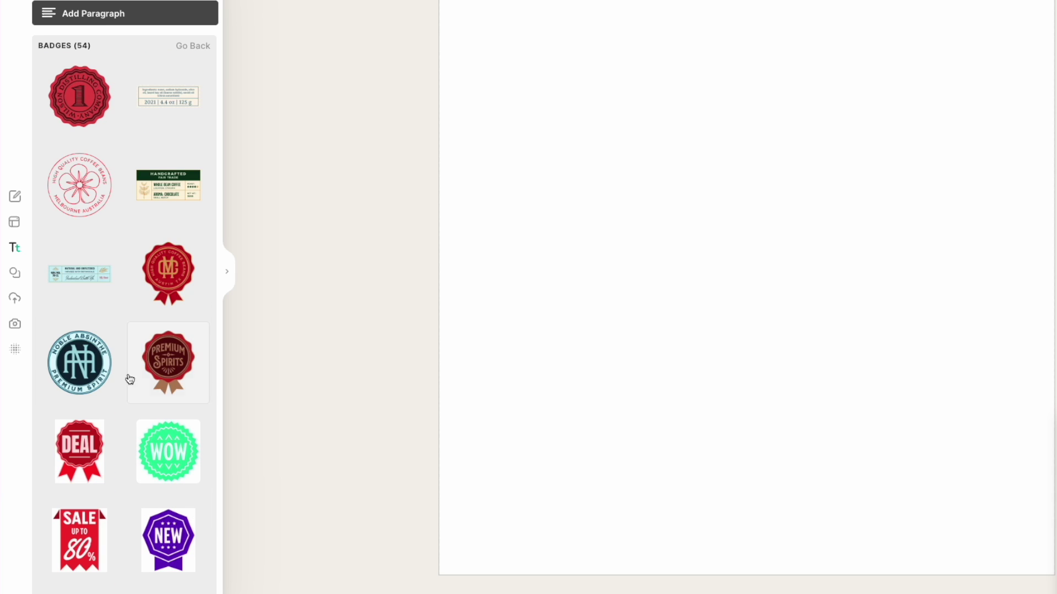
pyautogui.click(79, 449)
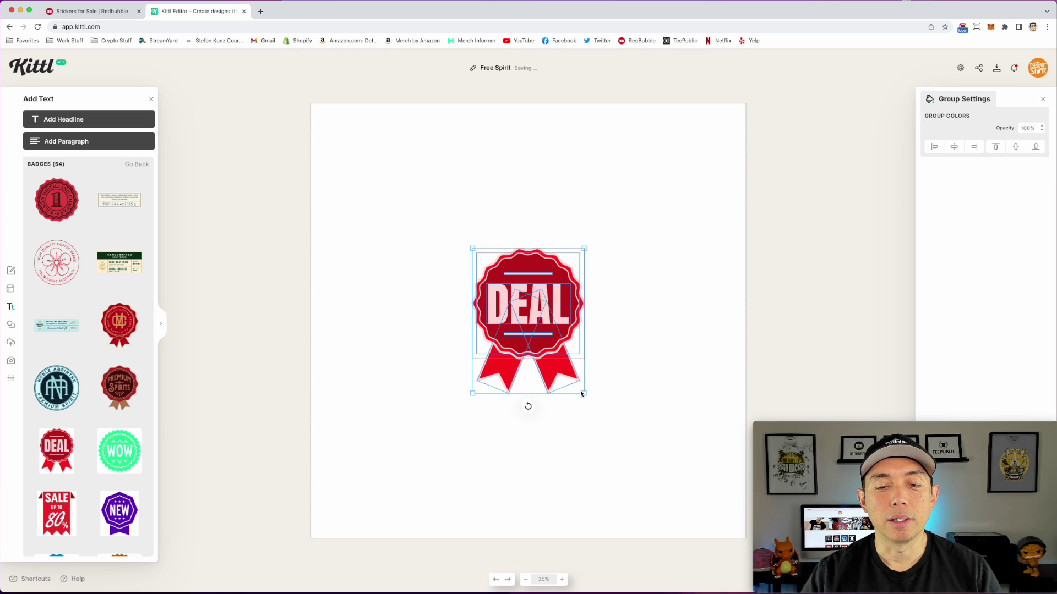
pyautogui.moveTo(584, 393); pyautogui.dragTo(694, 535)
pyautogui.moveTo(649, 405); pyautogui.dragTo(561, 264)
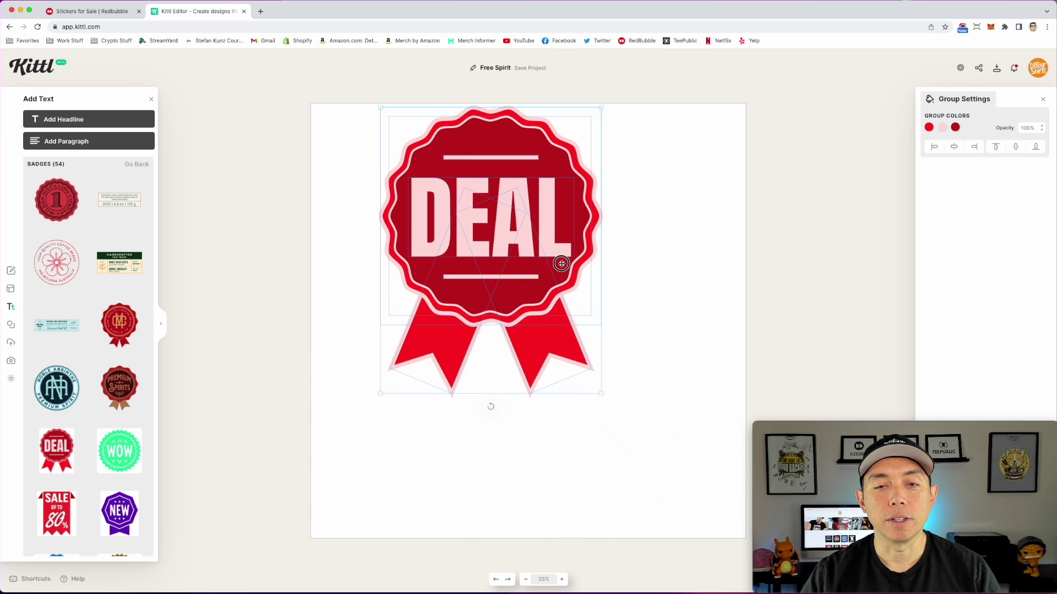
pyautogui.moveTo(603, 397); pyautogui.dragTo(654, 463)
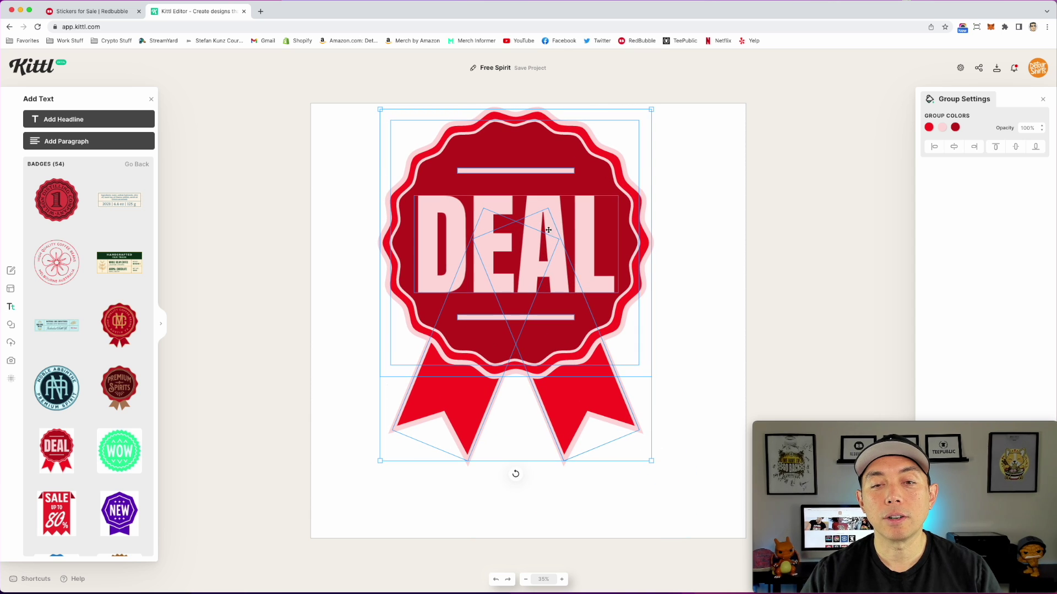
pyautogui.moveTo(536, 204); pyautogui.dragTo(545, 235)
pyautogui.click(698, 208)
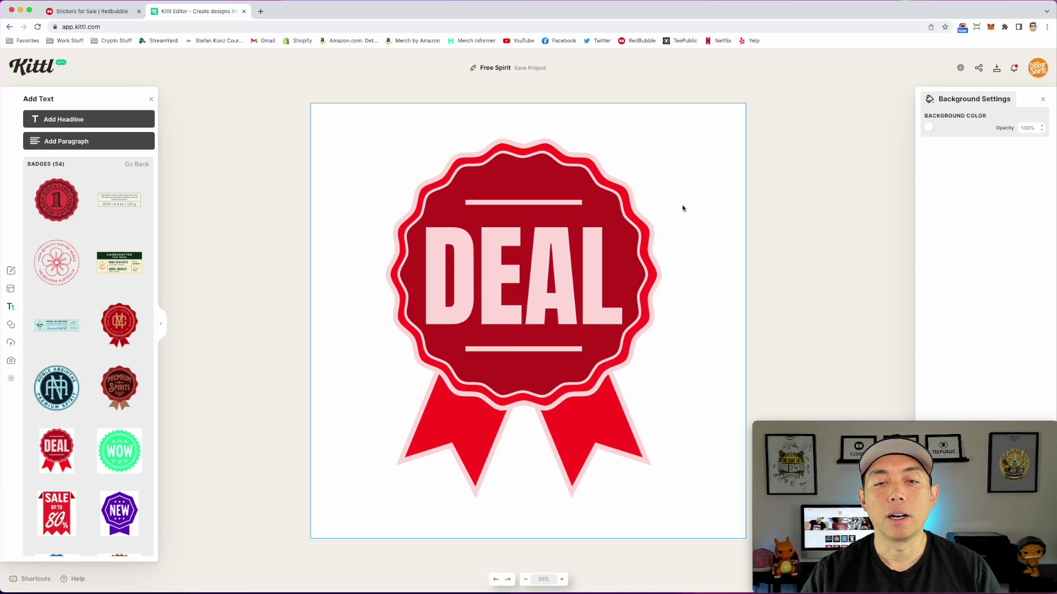
# - Replace the badge's DEAL text with BEST MOM
pyautogui.click(554, 258)
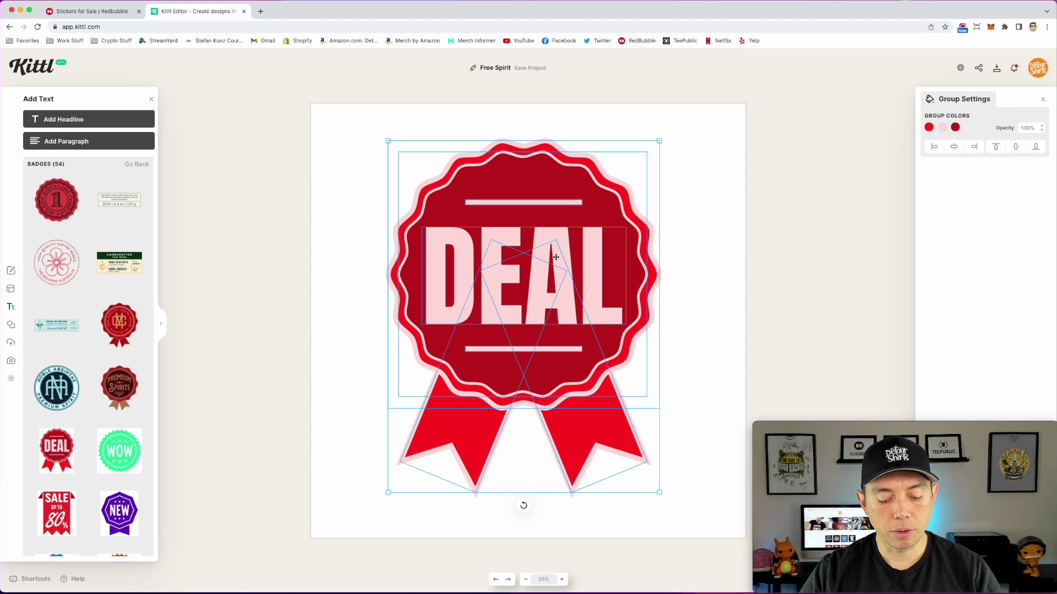
pyautogui.click(714, 208)
pyautogui.doubleClick(596, 254)
pyautogui.doubleClick(595, 254)
pyautogui.click(595, 254)
pyautogui.doubleClick(595, 254)
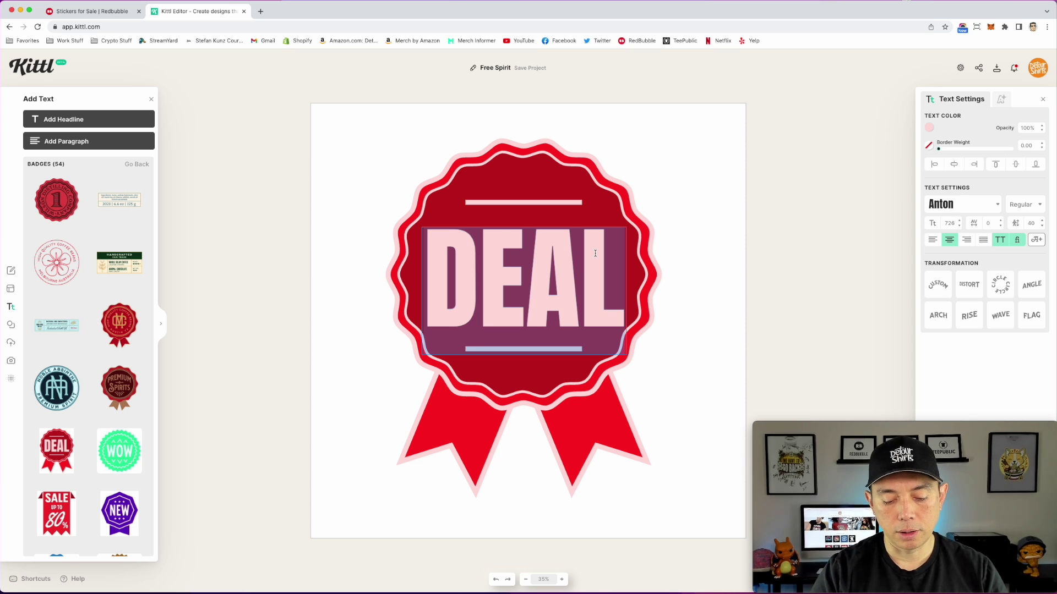
pyautogui.write('BEST')
pyautogui.press('Return')
pyautogui.write('MOM')
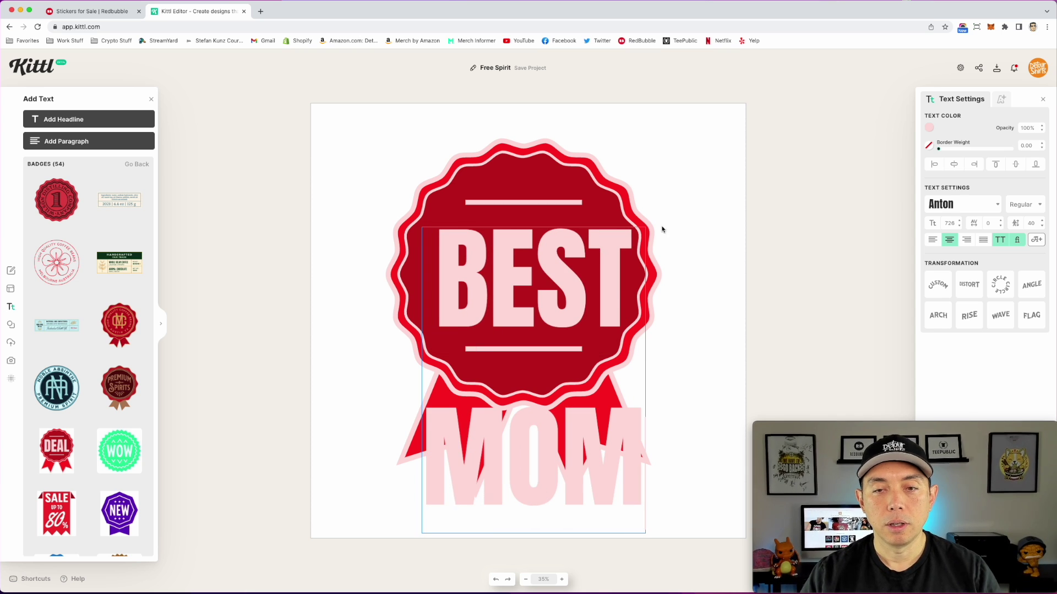
pyautogui.press('Escape')
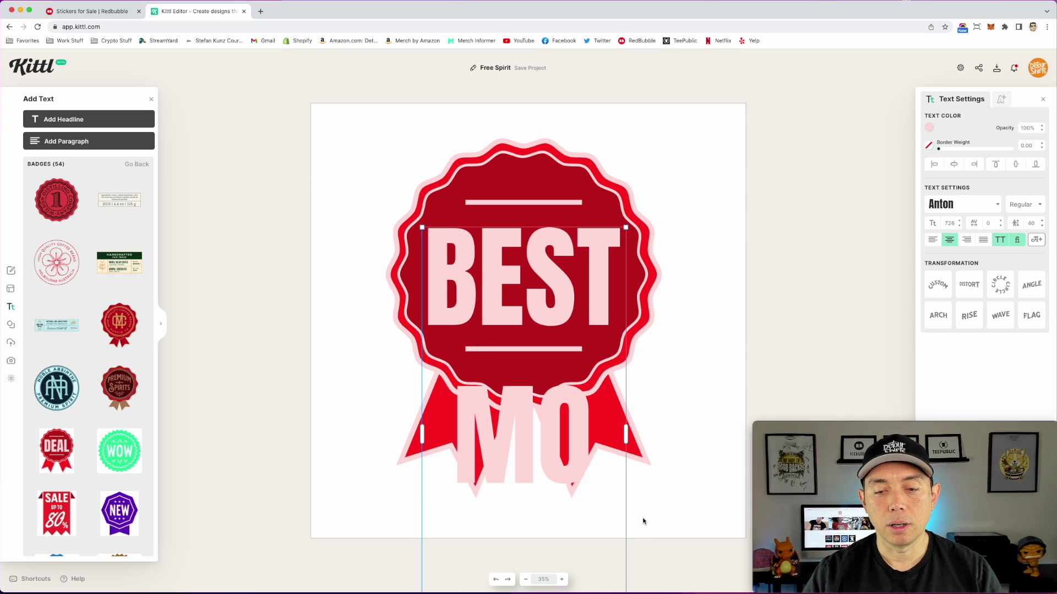
# - Shrink the BEST MOM text to about size 325, fit it on one line across the badge and duplicate it directly below
pyautogui.moveTo(626, 226); pyautogui.dragTo(493, 199)
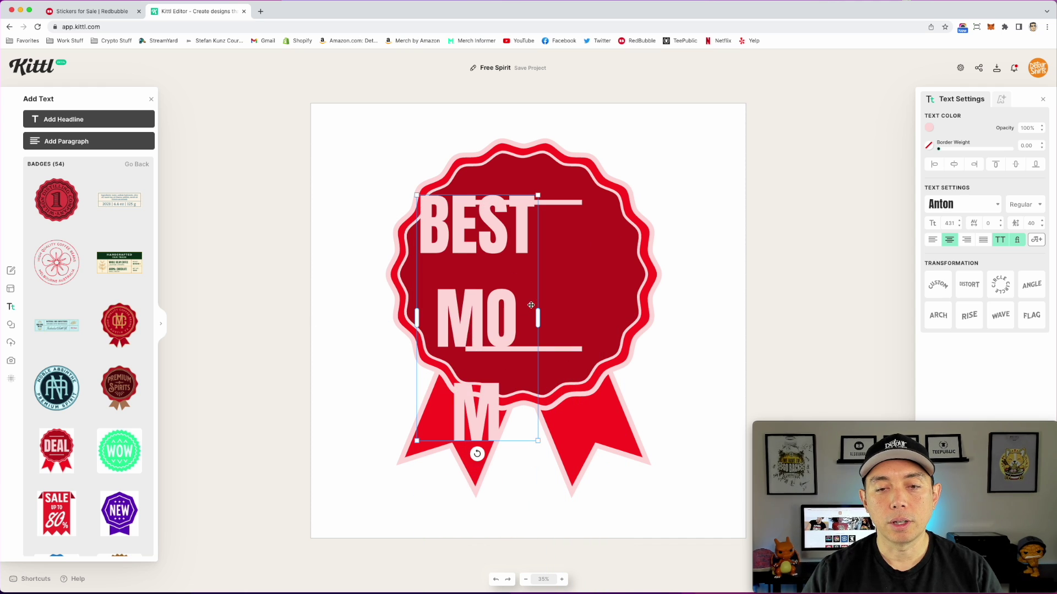
pyautogui.moveTo(538, 320); pyautogui.dragTo(633, 264)
pyautogui.moveTo(576, 244); pyautogui.dragTo(571, 293)
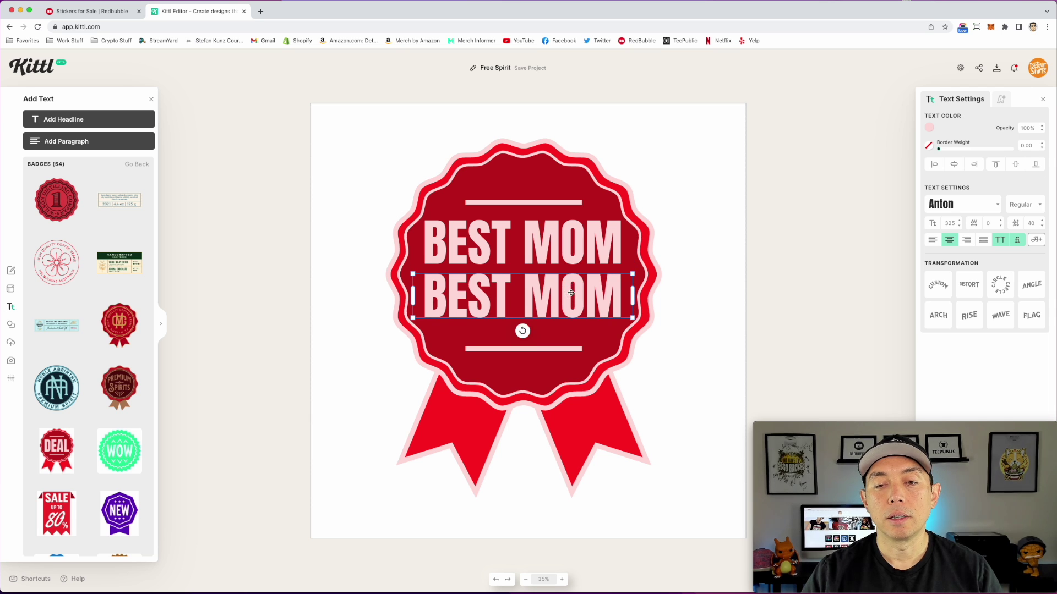
# - Change the duplicated line's wording to EVER and set its typeface to Smooch
pyautogui.doubleClick(570, 293)
pyautogui.write('EVER')
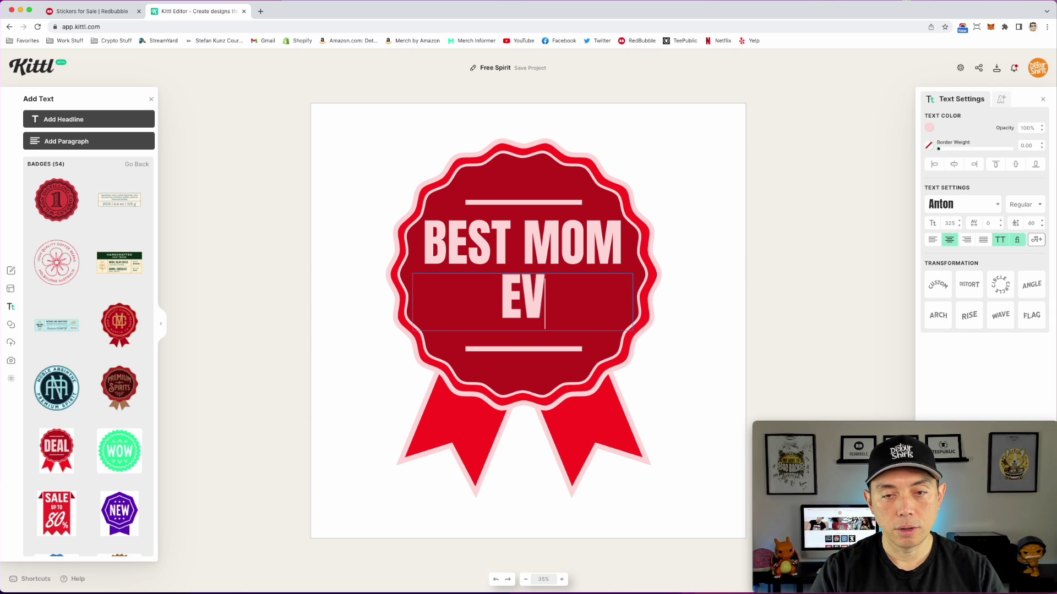
pyautogui.click(495, 289)
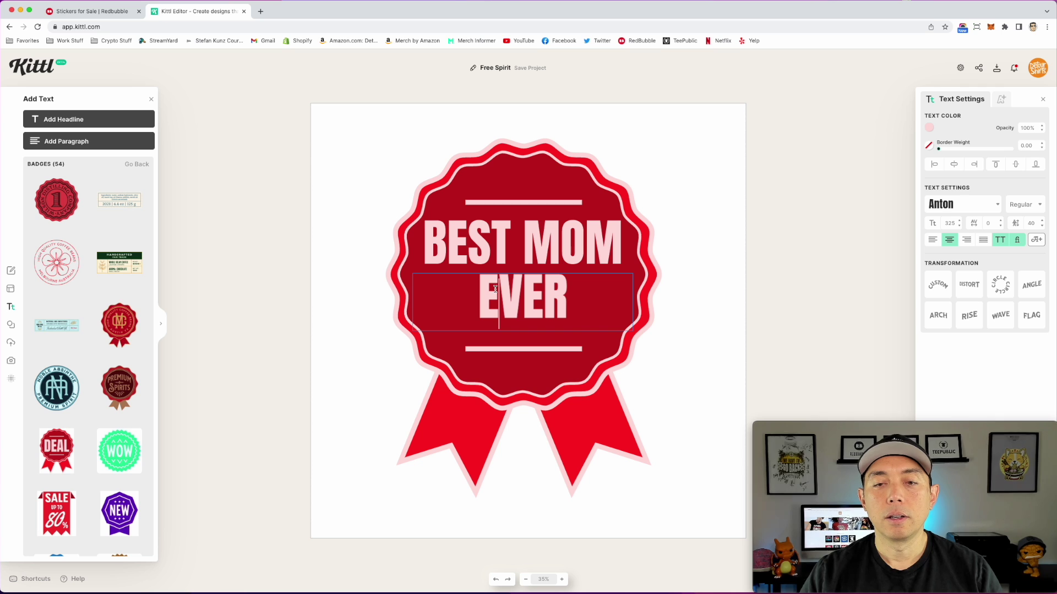
pyautogui.doubleClick(536, 289)
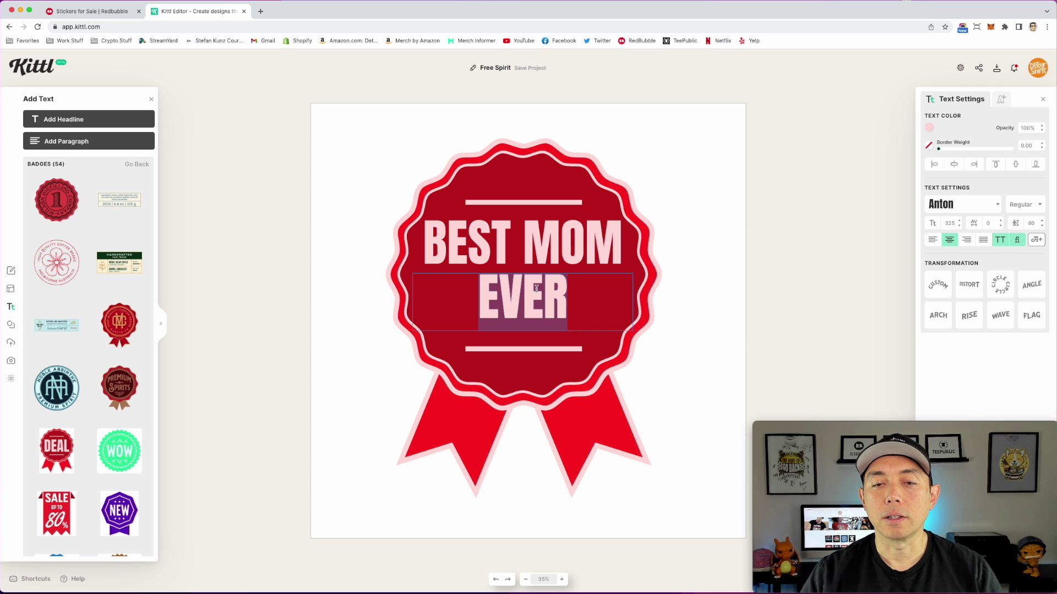
pyautogui.click(998, 207)
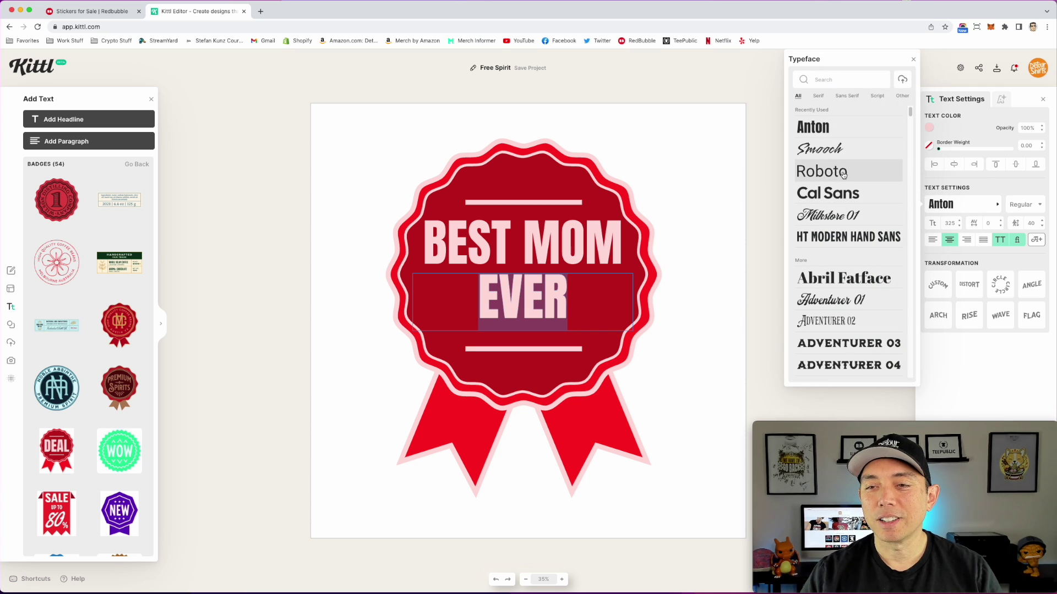
pyautogui.click(840, 148)
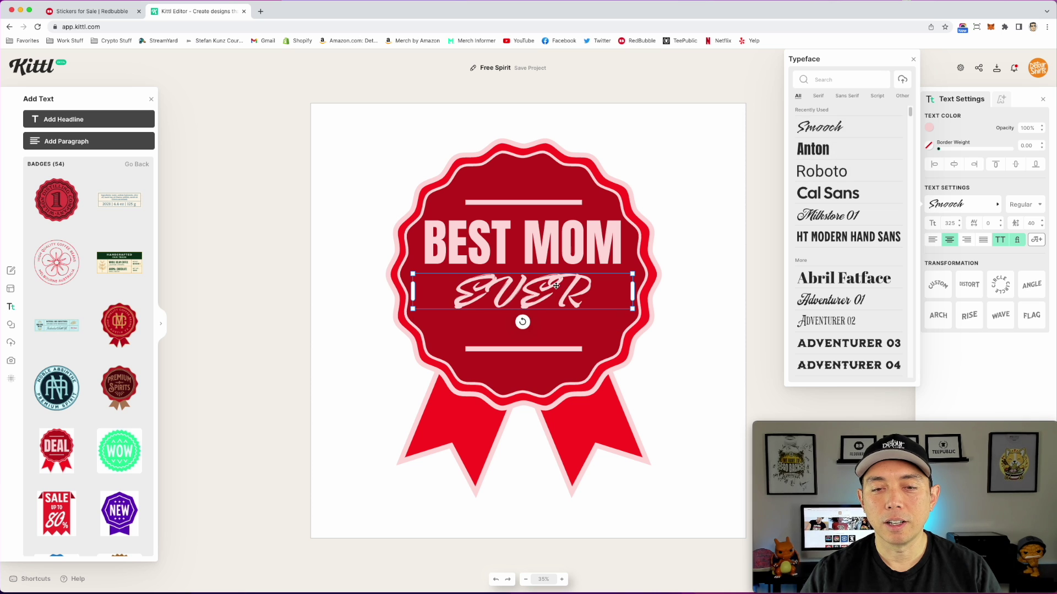
# - Retype the script line as Ever in mixed case, with the all-caps option off
pyautogui.click(509, 294)
pyautogui.doubleClick(504, 295)
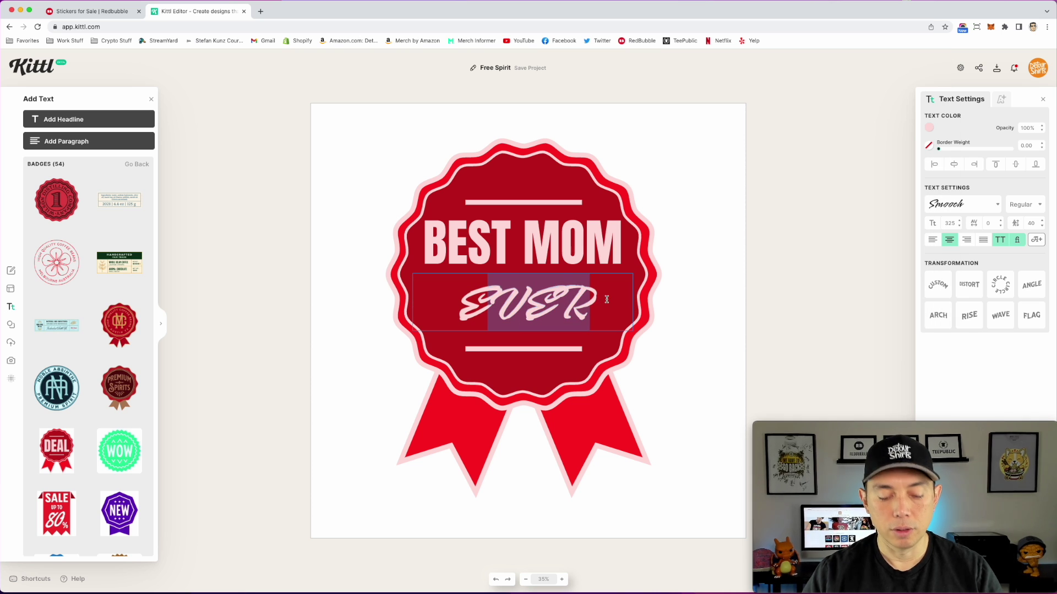
pyautogui.write('EVE')
pyautogui.press('BackSpace')
pyautogui.press('BackSpace')
pyautogui.press('BackSpace')
pyautogui.write('Ever')
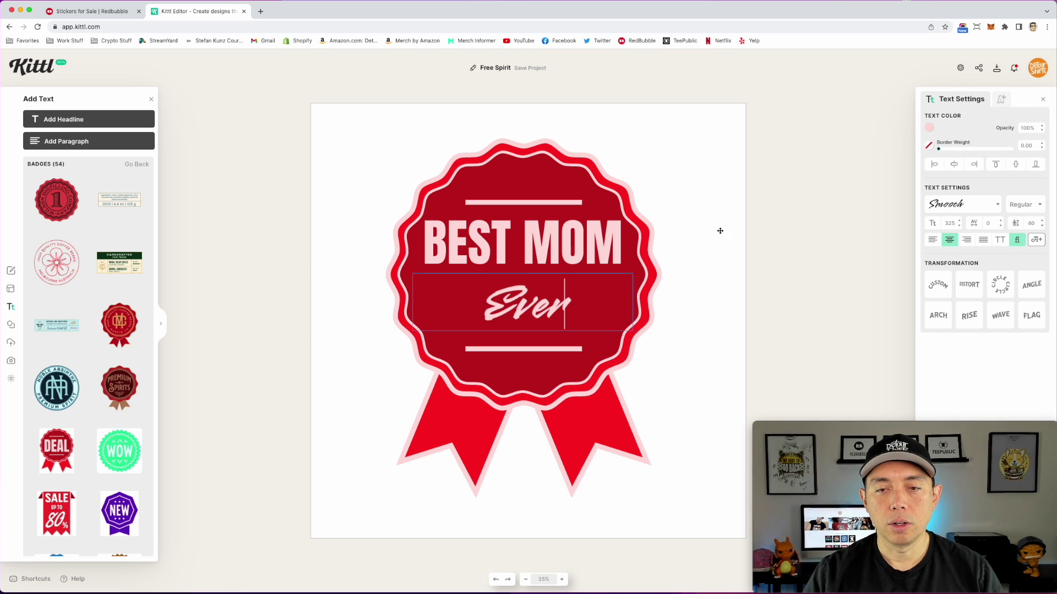
pyautogui.press('Escape')
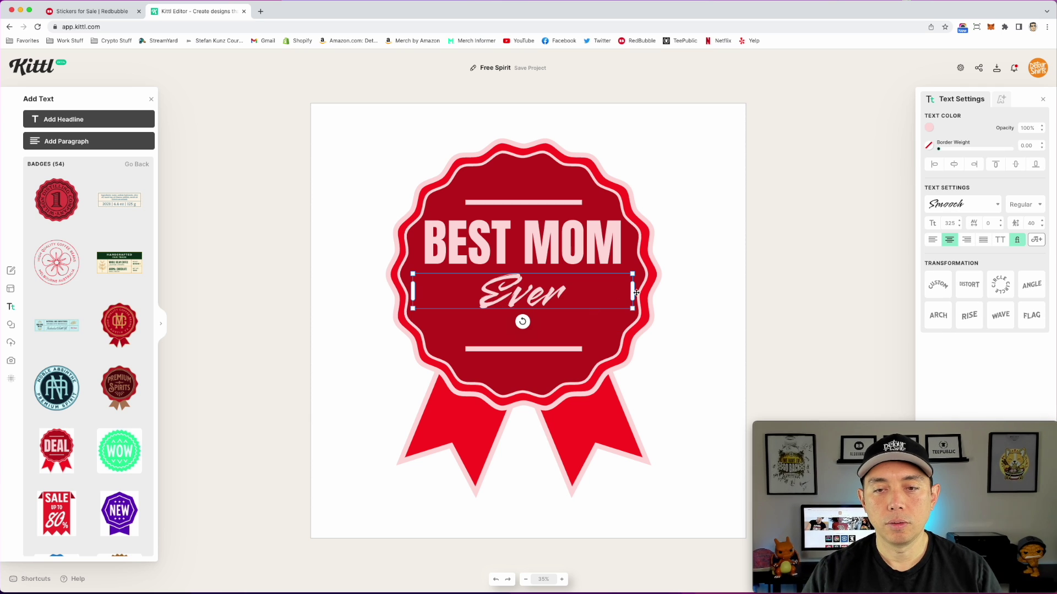
# - Enlarge the Ever text to nearly the width of BEST MOM and position it just beneath that line
pyautogui.click(629, 304)
pyautogui.click(541, 295)
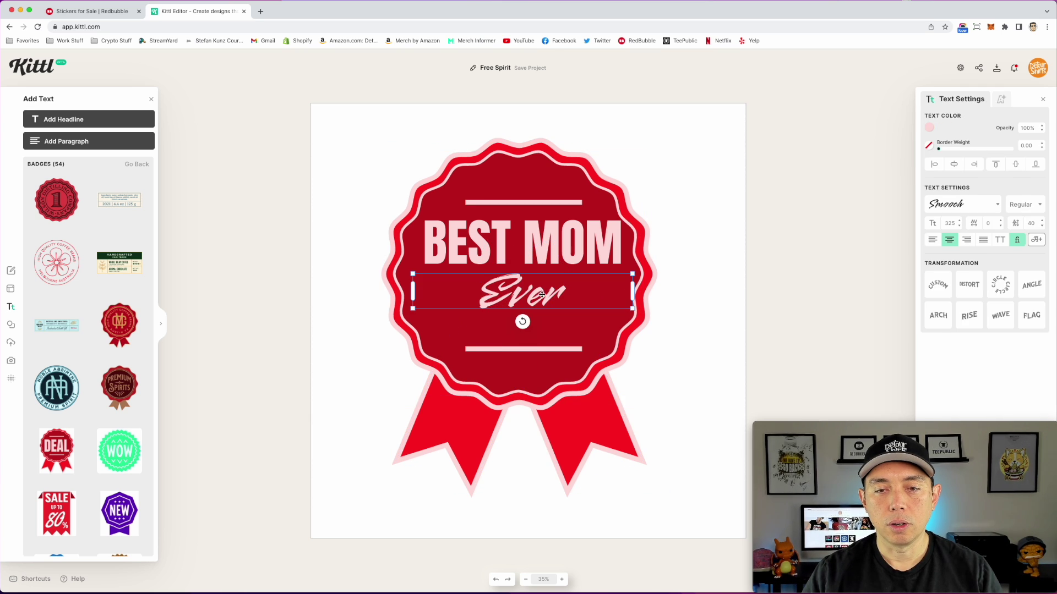
pyautogui.moveTo(635, 291); pyautogui.dragTo(588, 299)
pyautogui.click(729, 205)
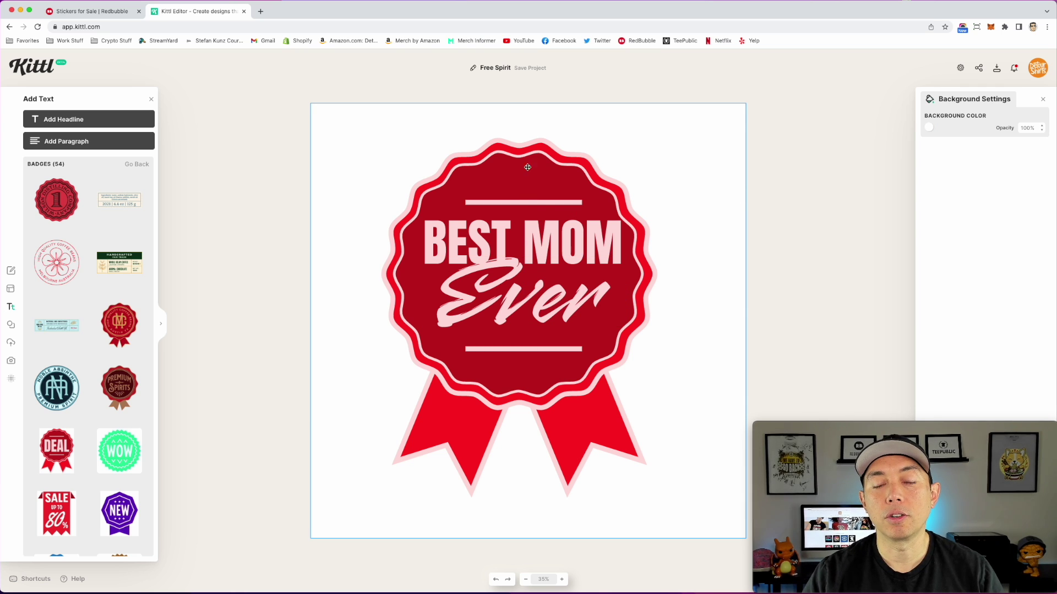
pyautogui.moveTo(560, 305); pyautogui.dragTo(554, 309)
pyautogui.click(781, 164)
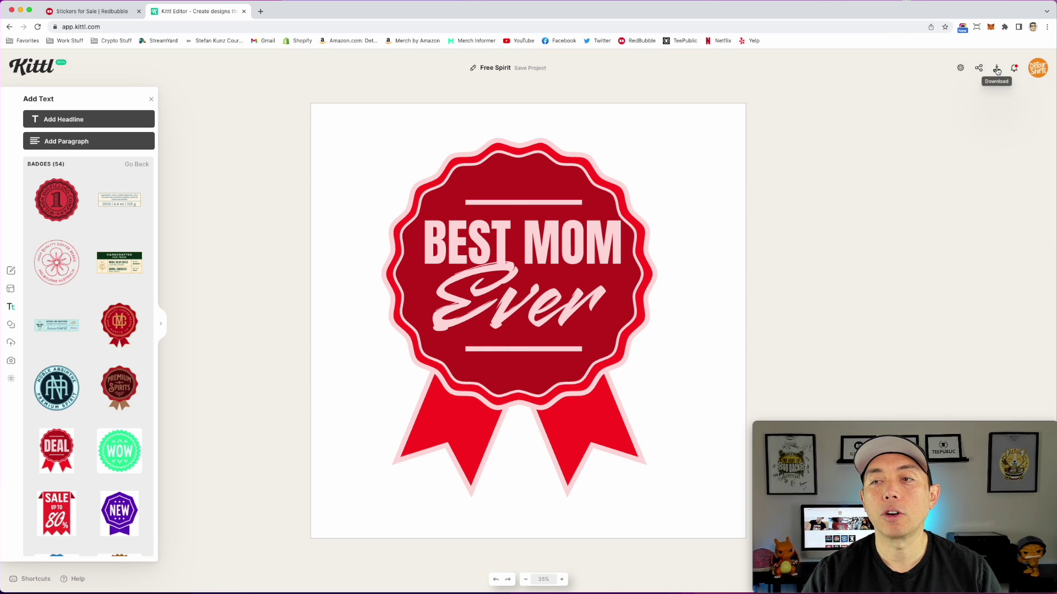
# - Leave the editor without saving and open the bookmarked designs on the profile page
pyautogui.click(1042, 68)
pyautogui.click(998, 121)
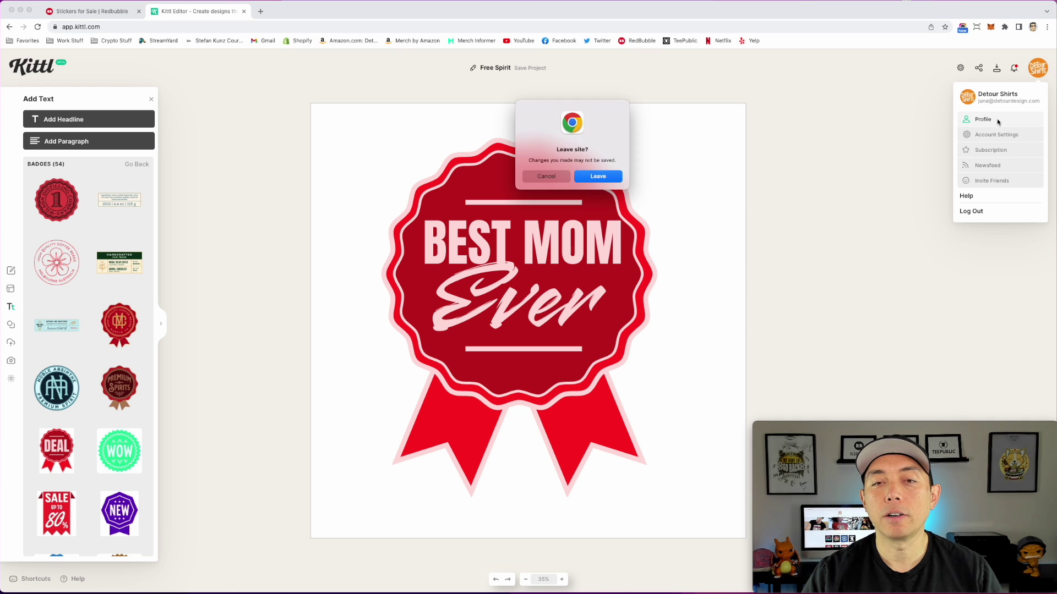
pyautogui.click(598, 176)
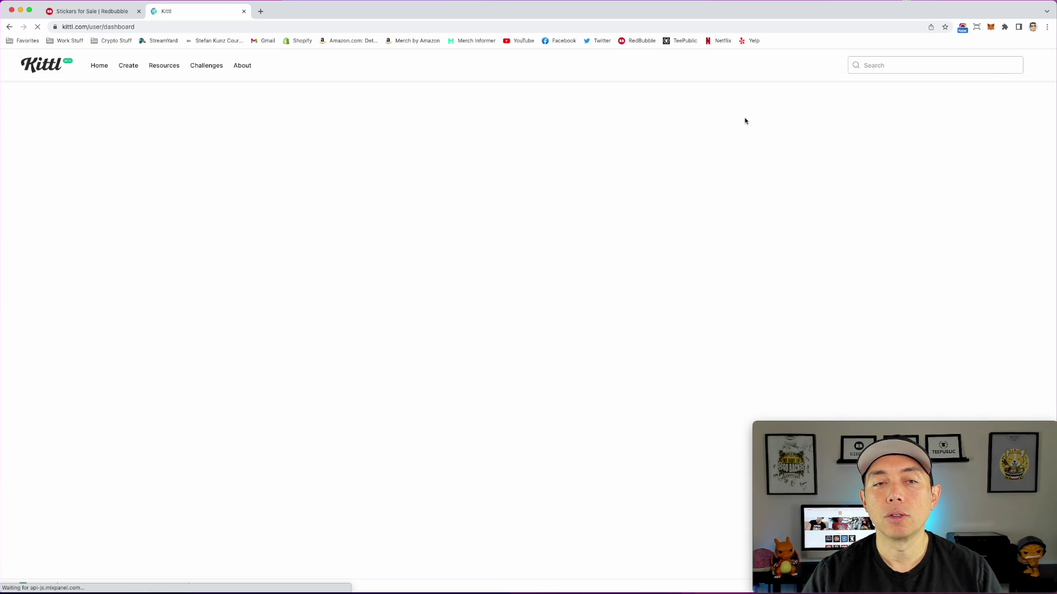
pyautogui.click(269, 112)
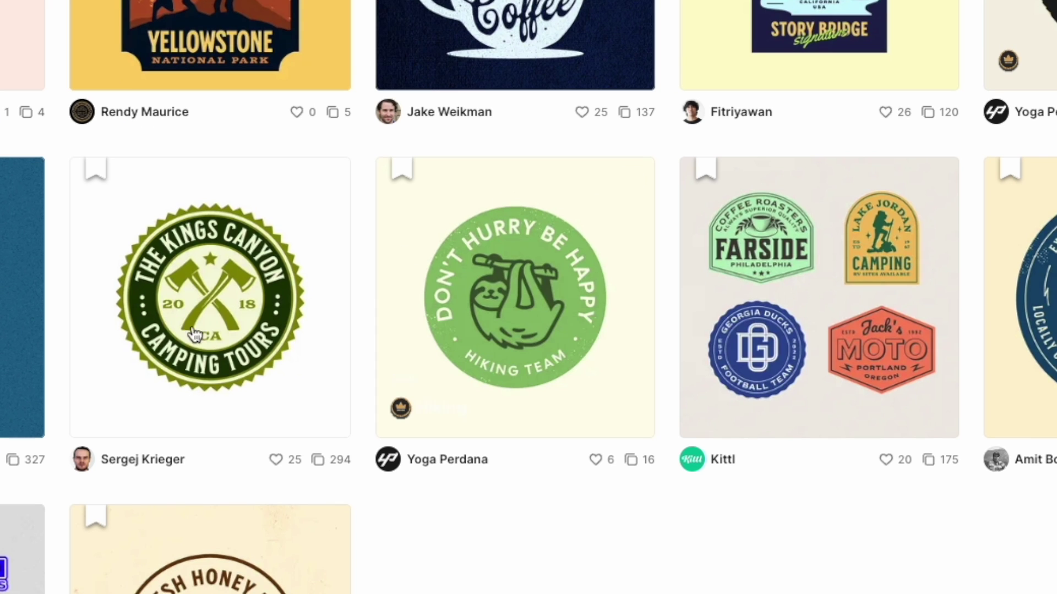
# - View the details of the bookmarked Numbskulls round badge logo template and close them
pyautogui.moveTo(180, 287)
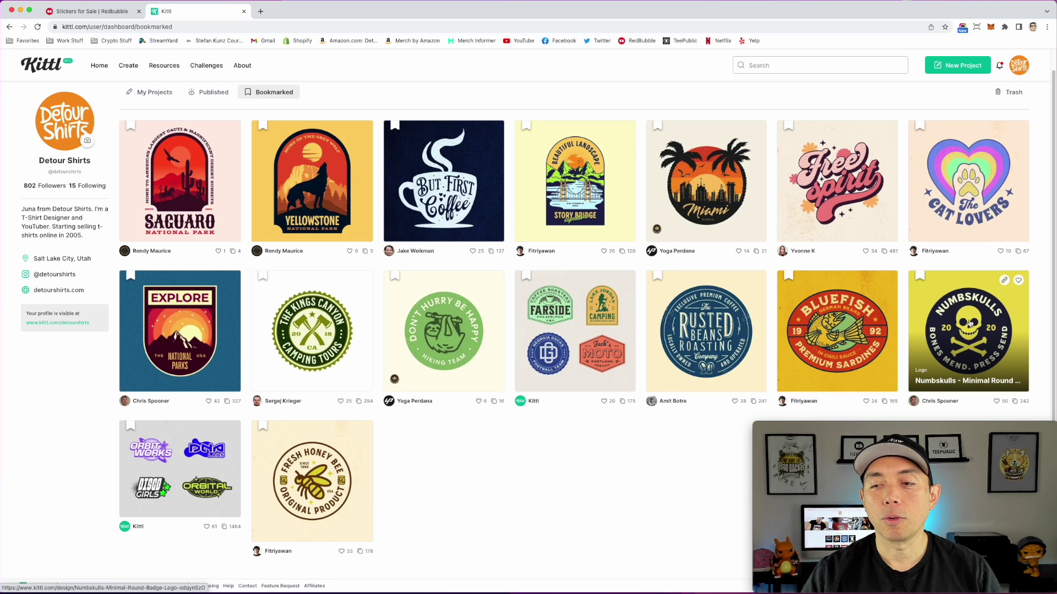
pyautogui.click(970, 324)
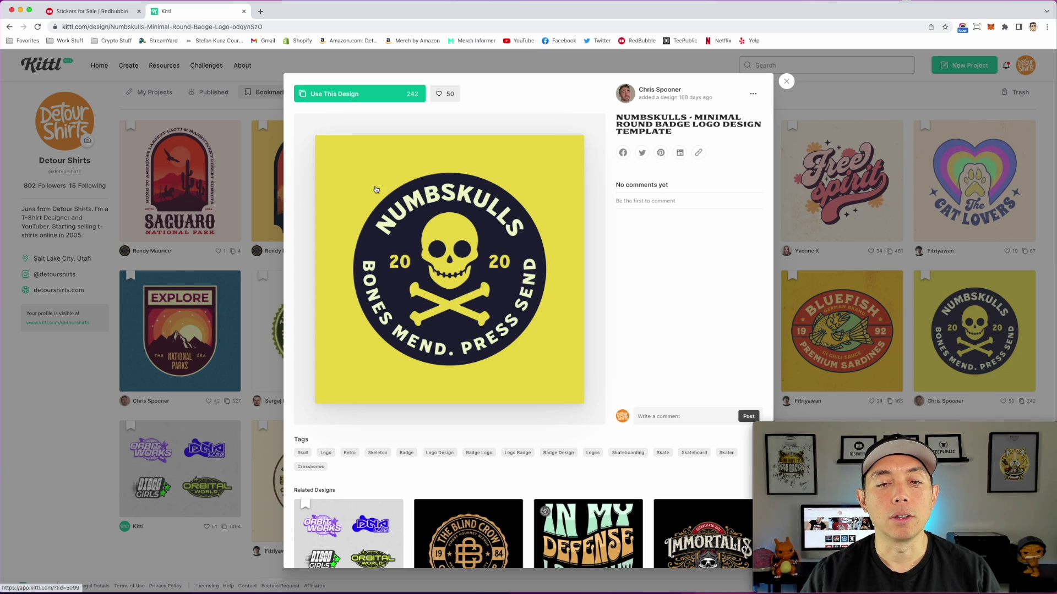
pyautogui.click(786, 81)
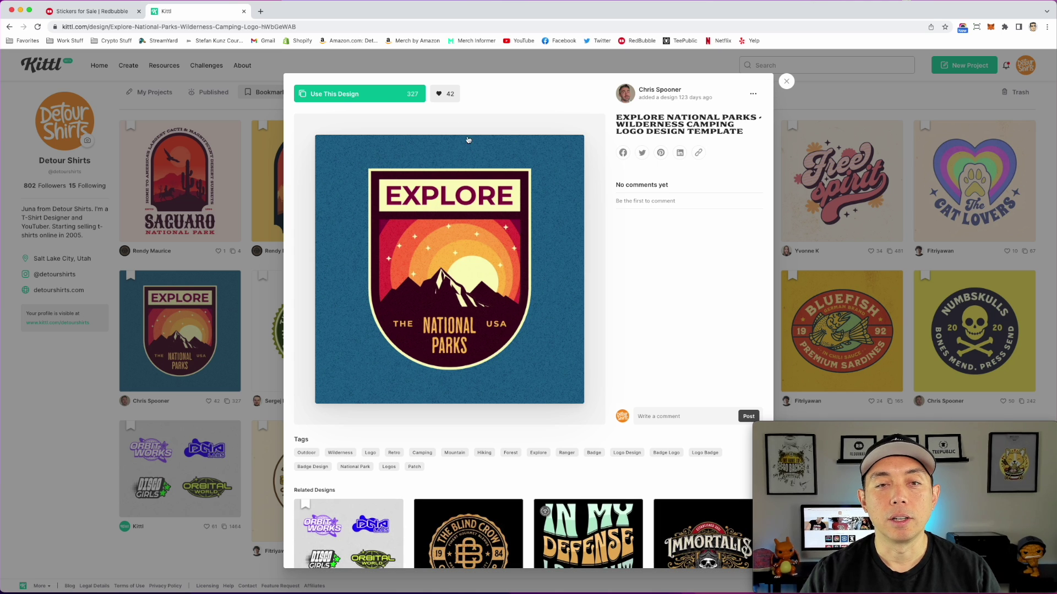
# - Use the Explore National Parks template as a new design and set its artboard to 5400 × 5400 px
pyautogui.click(362, 99)
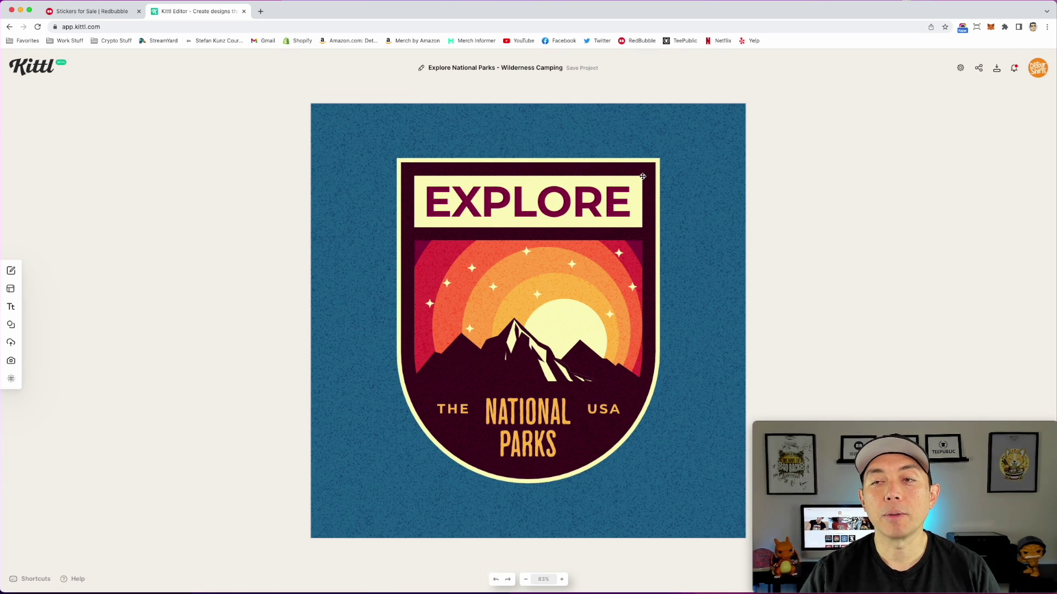
pyautogui.click(960, 68)
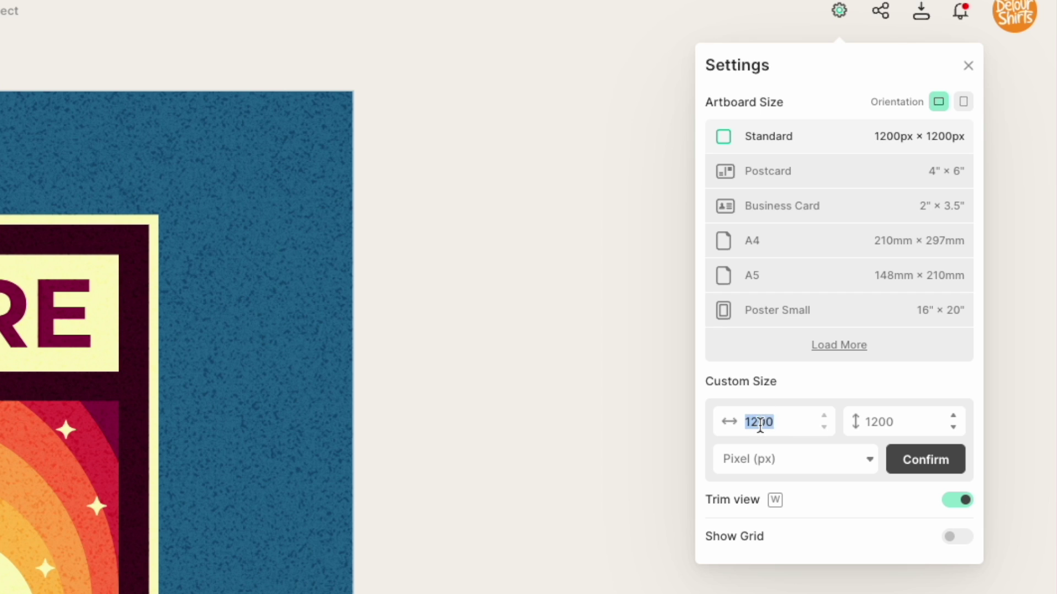
pyautogui.write('54')
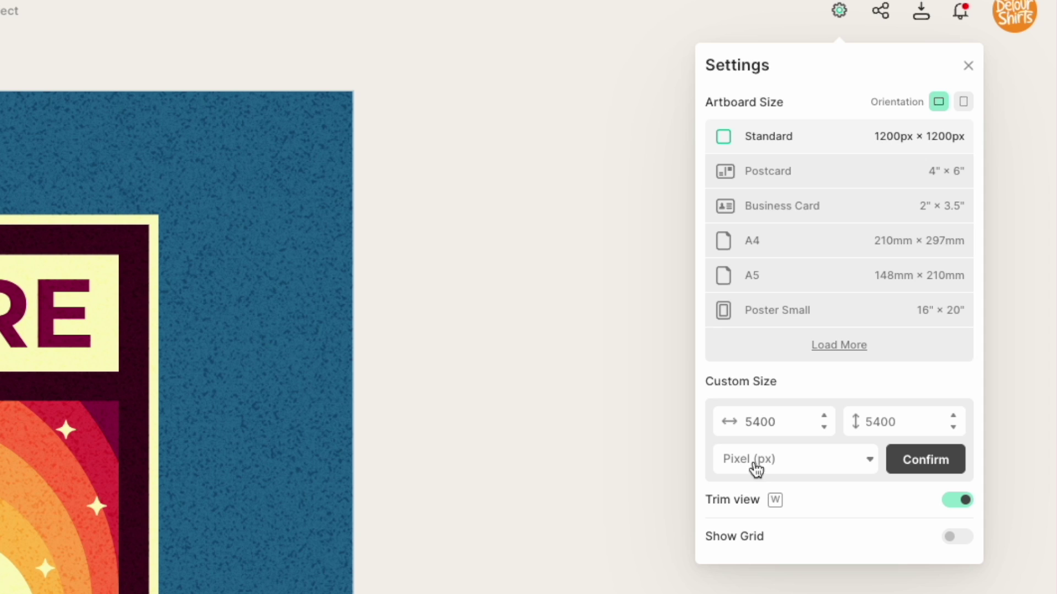
pyautogui.click(904, 462)
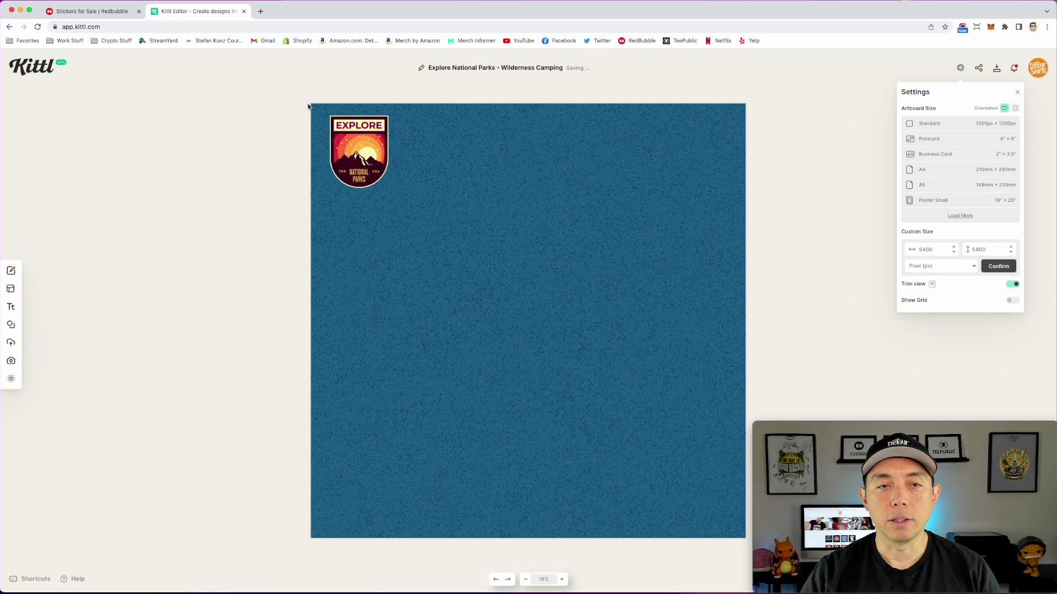
# - Enlarge the whole badge to nearly the full height of the artboard and centre it
pyautogui.moveTo(280, 95); pyautogui.dragTo(740, 498)
pyautogui.moveTo(570, 153); pyautogui.dragTo(579, 159)
pyautogui.click(814, 110)
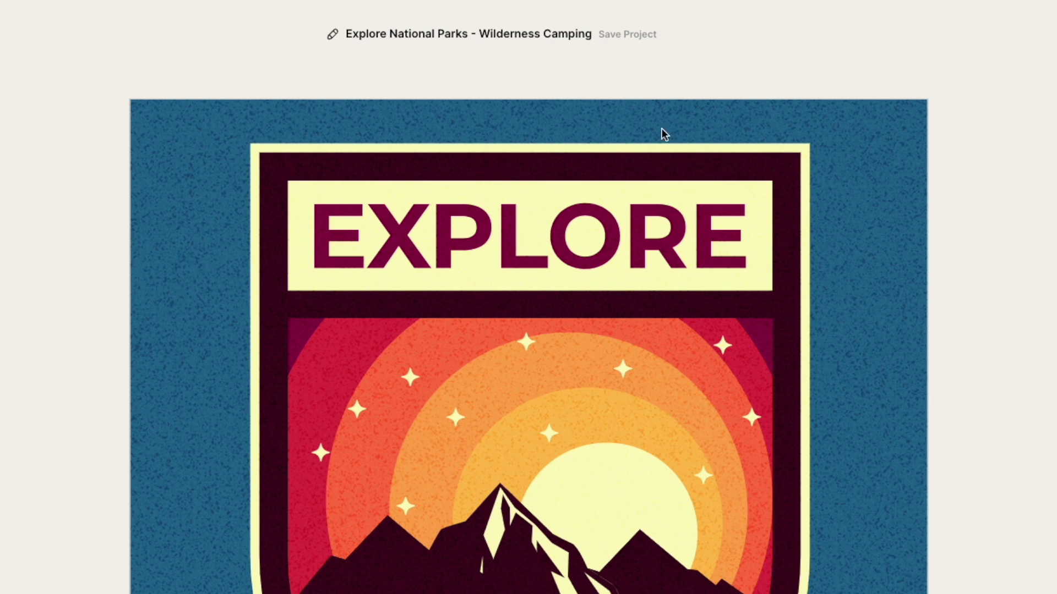
# - Replace the EXPLORE headline in the badge's upper banner with ARIZONA
pyautogui.click(438, 225)
pyautogui.doubleClick(439, 224)
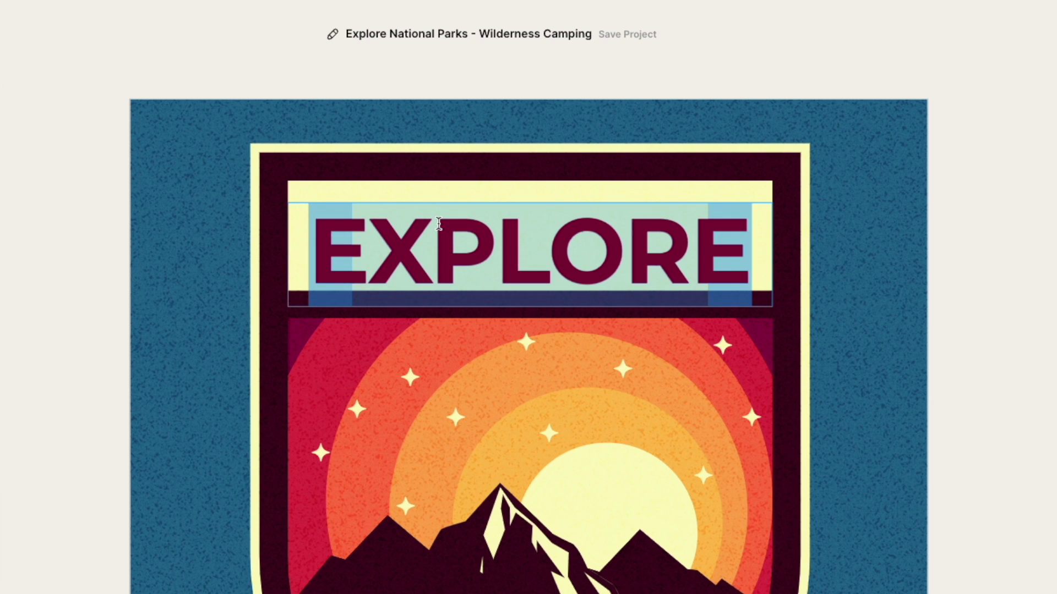
pyautogui.write('Ar')
pyautogui.press('BackSpace')
pyautogui.write('RIZONA')
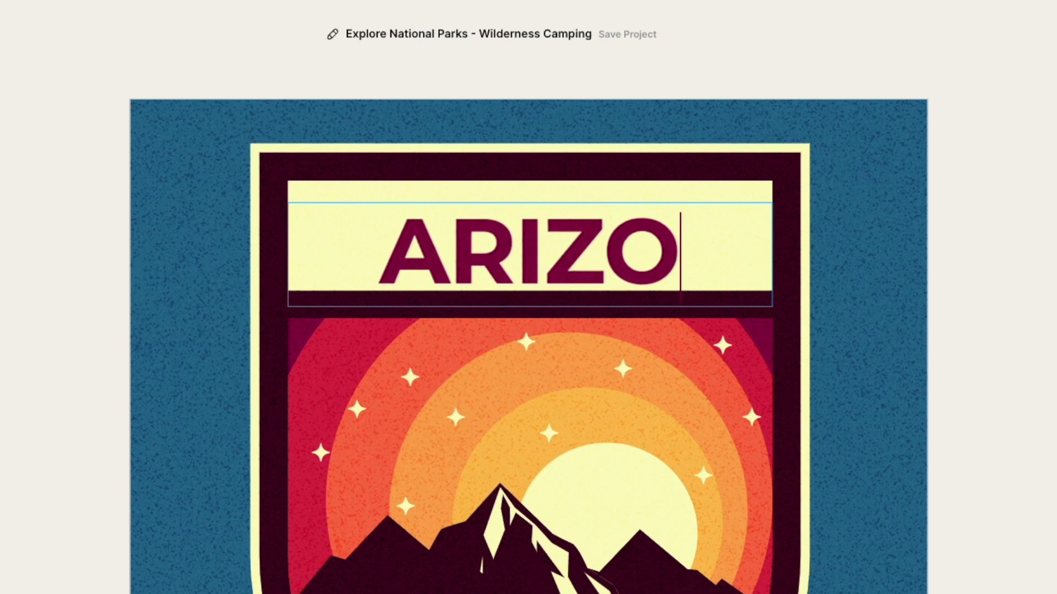
pyautogui.press('Escape')
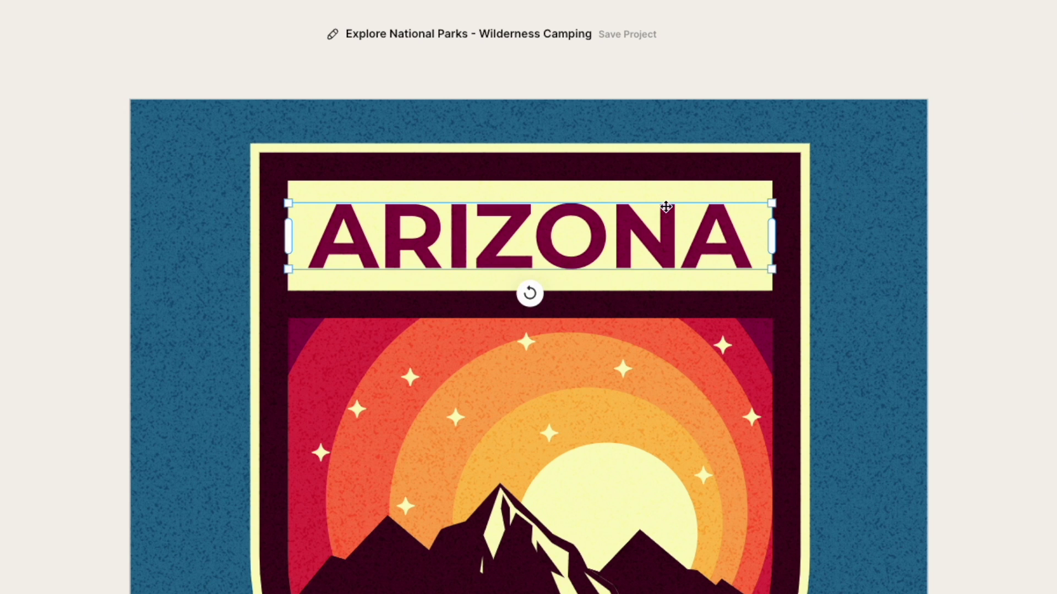
# - Try Adventurer 03 and Adventurer 06 on the ARIZONA headline, and settle on the Apropal typeface
pyautogui.click(660, 229)
pyautogui.click(722, 225)
pyautogui.doubleClick(723, 224)
pyautogui.click(694, 224)
pyautogui.doubleClick(694, 225)
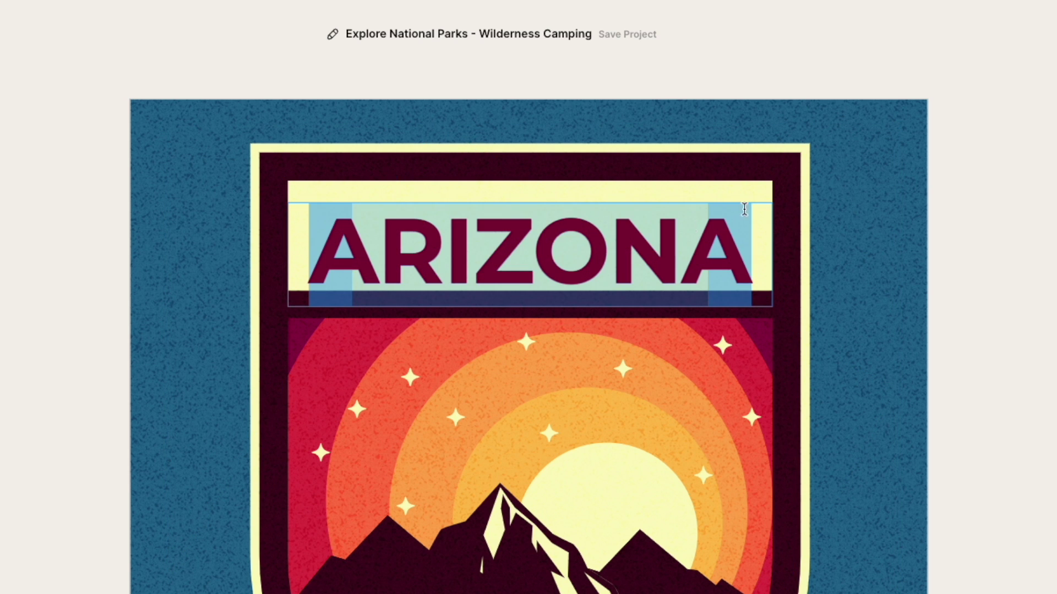
pyautogui.click(942, 289)
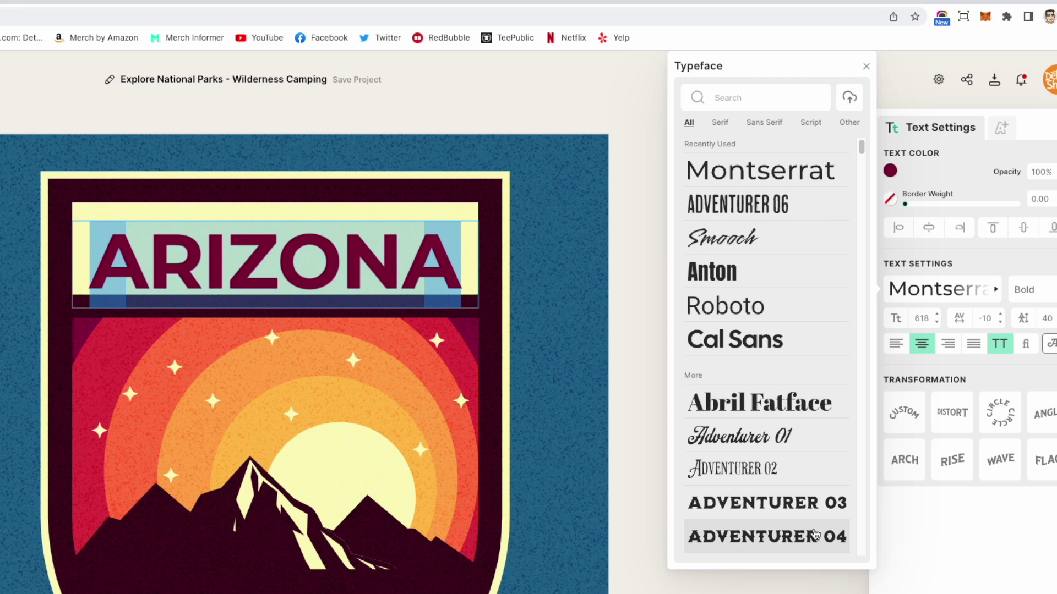
pyautogui.click(808, 503)
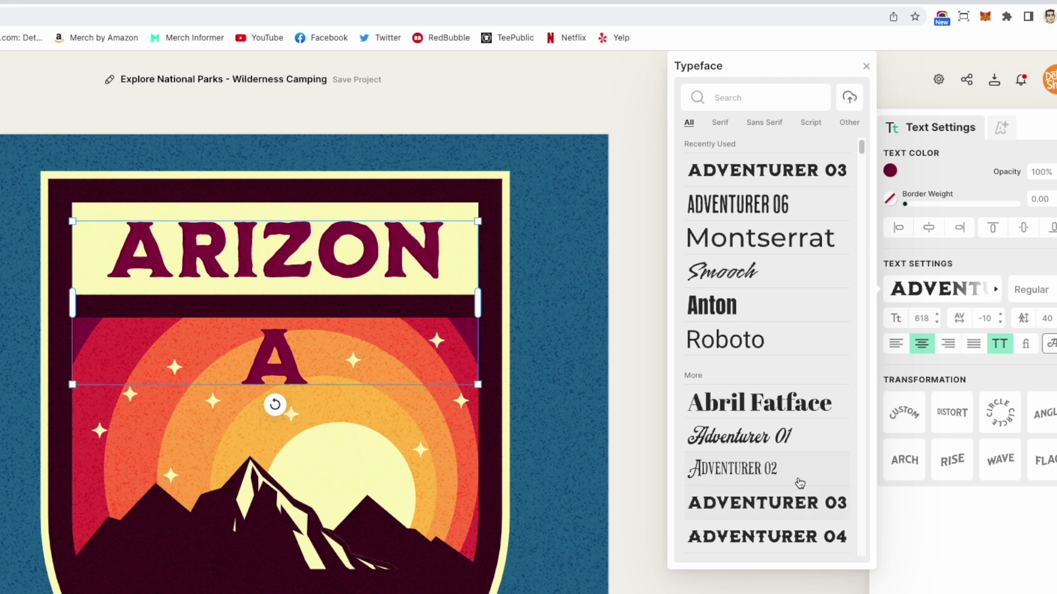
pyautogui.scroll(-4, 800, 484)
pyautogui.click(752, 406)
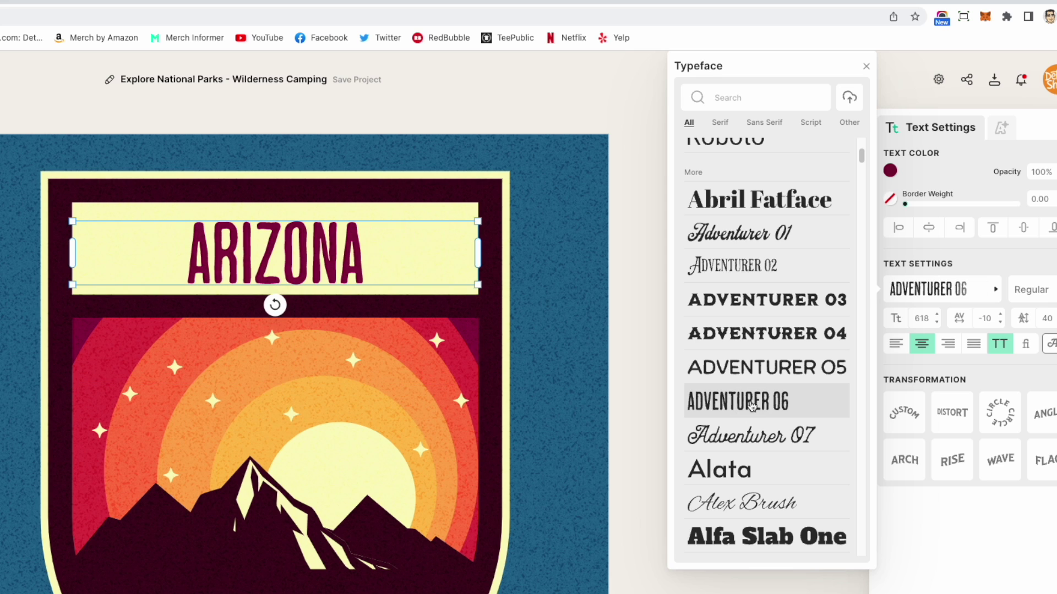
pyautogui.scroll(-6, 760, 429)
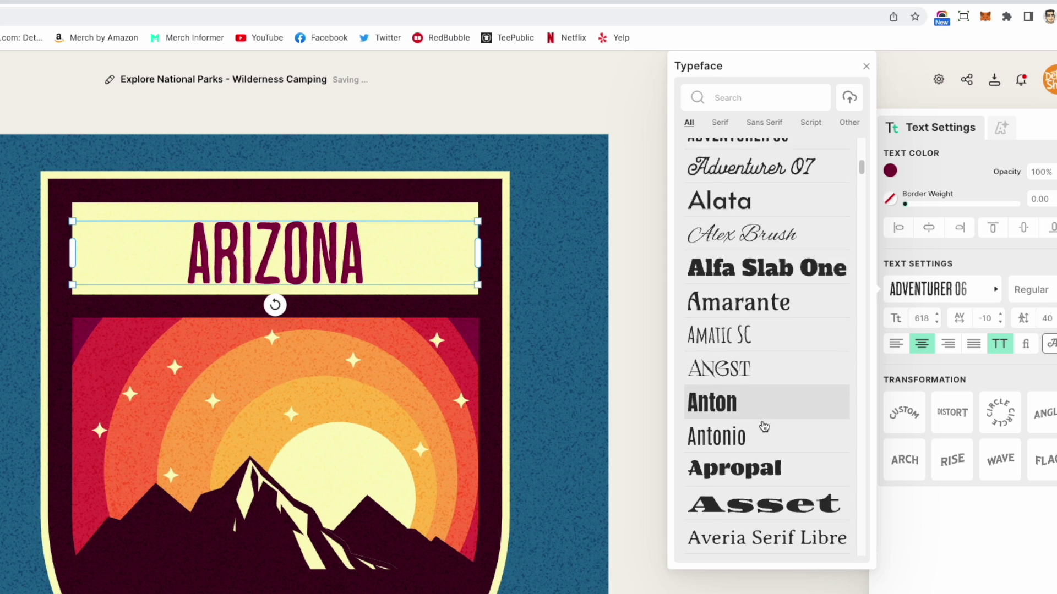
pyautogui.click(755, 422)
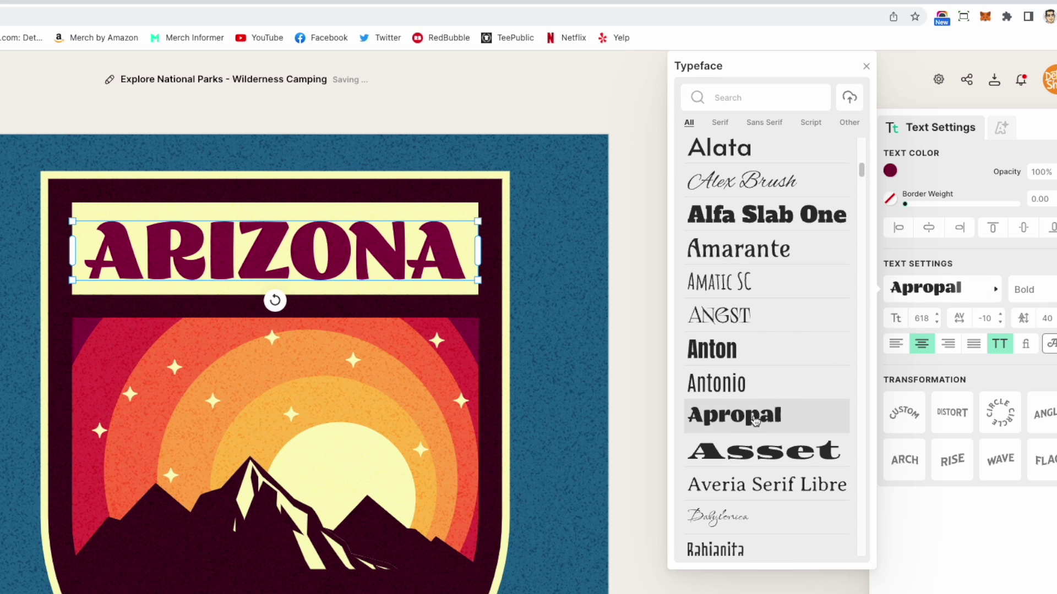
# - Recolor the ARIZONA headline with the near-black maroon 350414 from the document palette
pyautogui.click(890, 171)
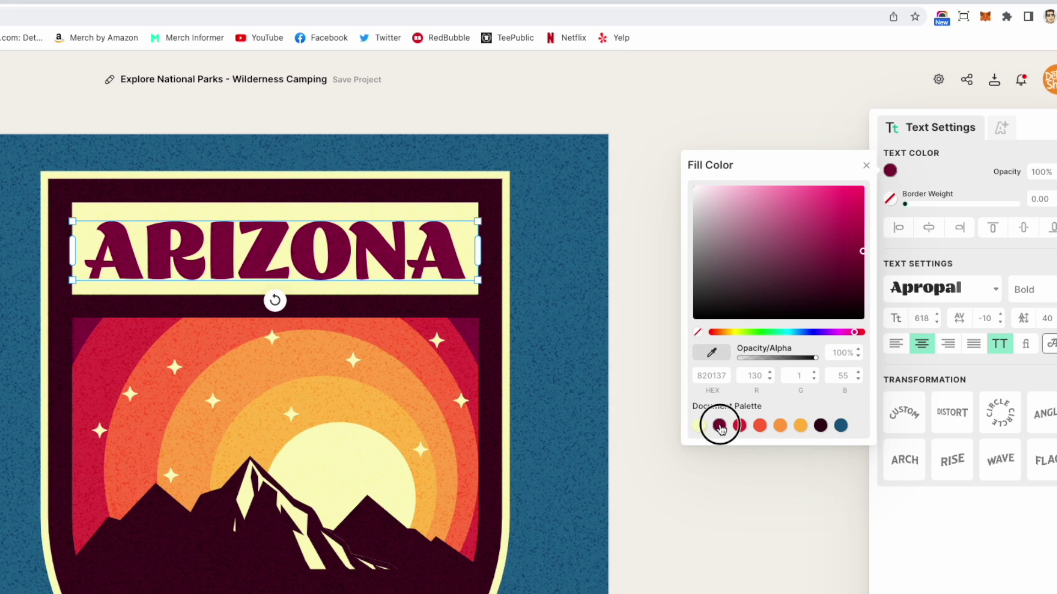
pyautogui.click(820, 426)
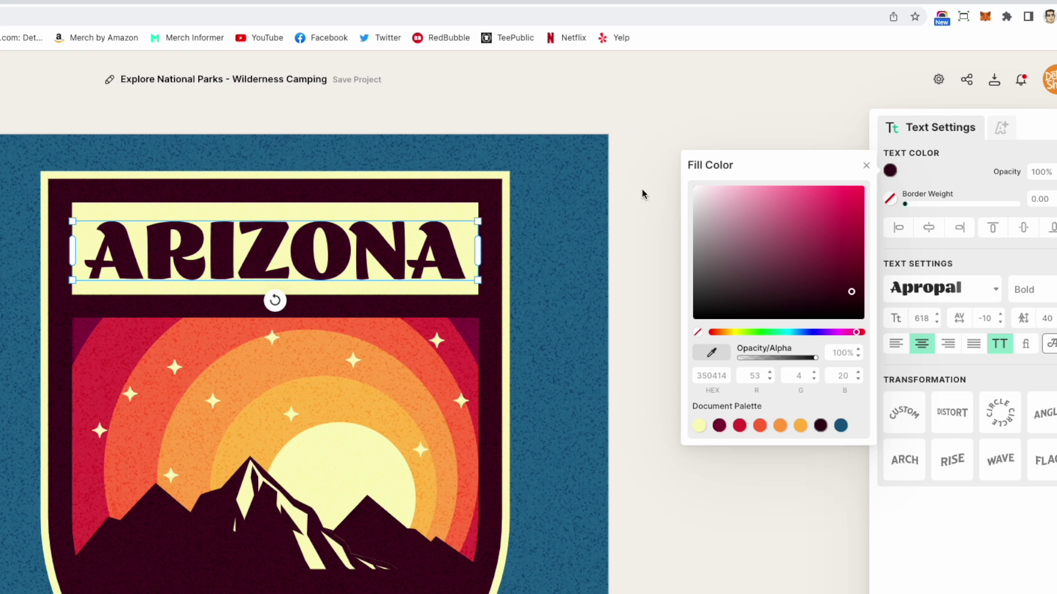
pyautogui.click(647, 165)
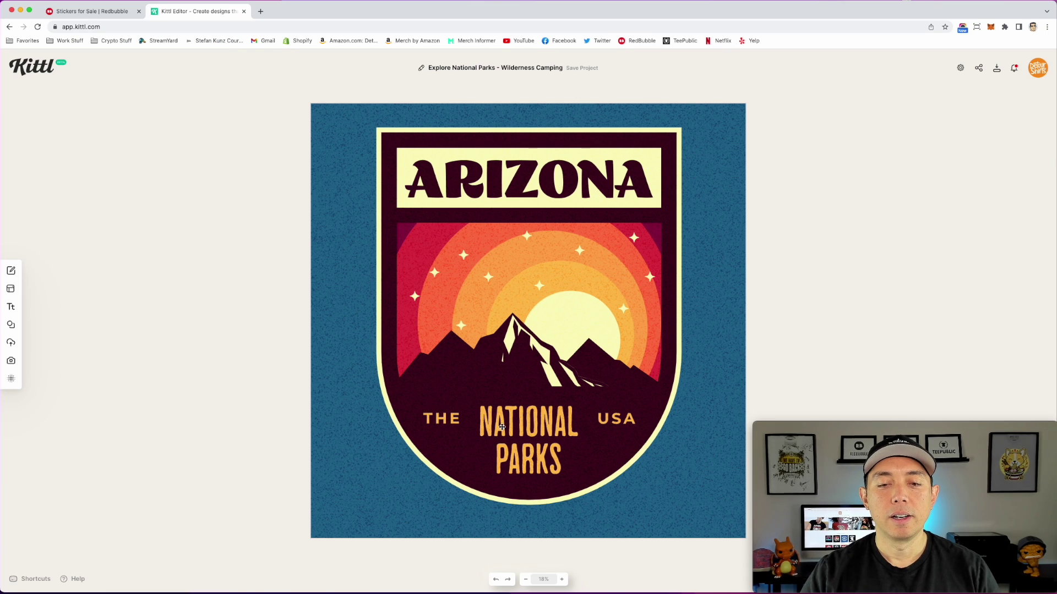
# - Delete the USA text from the lower part of the badge, leaving nothing selected
pyautogui.click(502, 427)
pyautogui.click(621, 420)
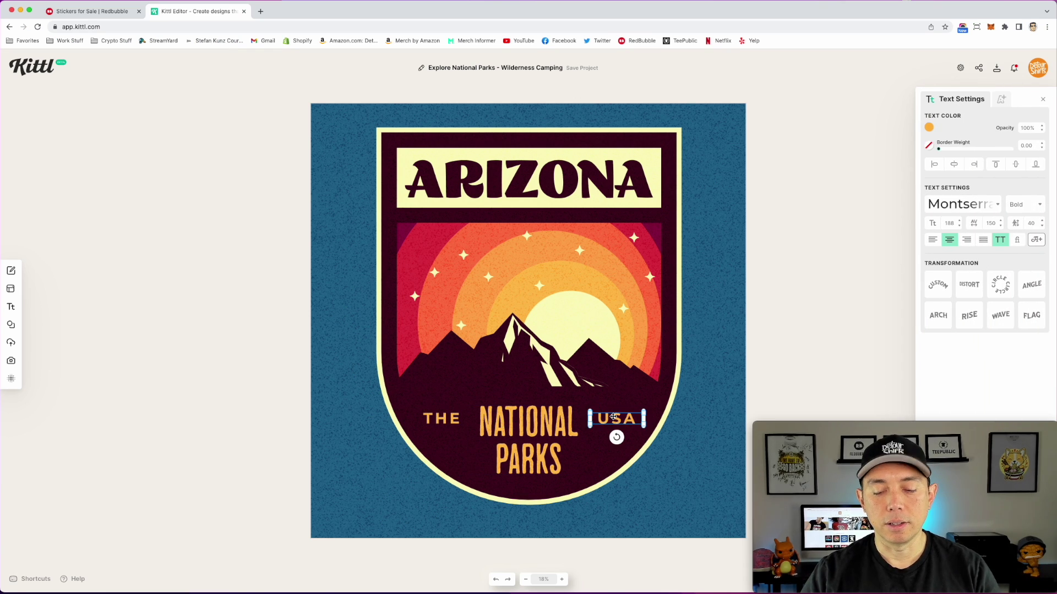
pyautogui.press('Delete')
pyautogui.click(449, 416)
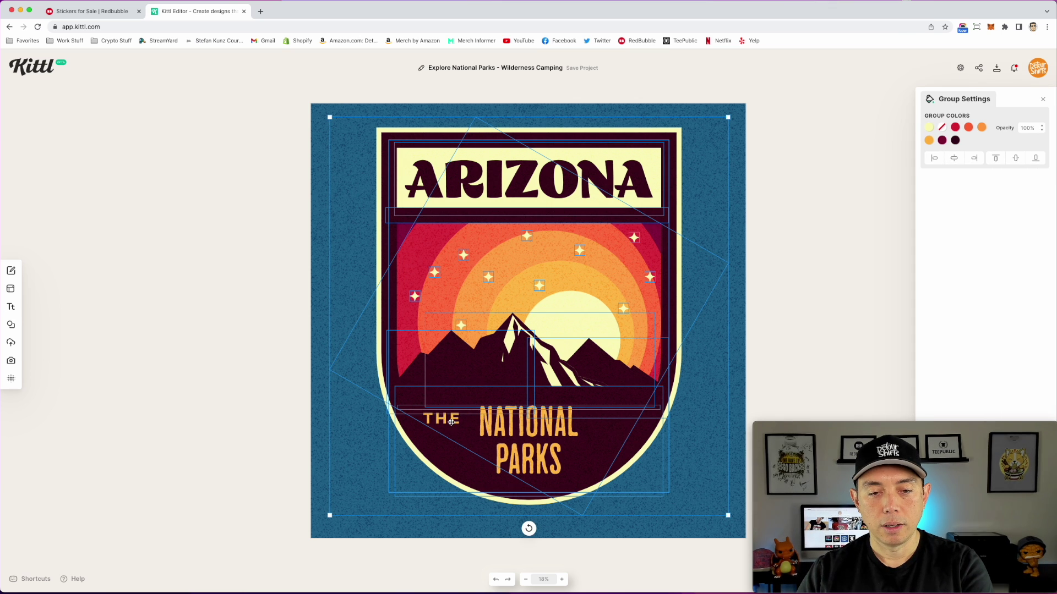
pyautogui.click(766, 376)
# - Replace NATIONAL PARKS with EXPLORE MORE and delete the word THE beside it
pyautogui.click(530, 424)
pyautogui.doubleClick(530, 423)
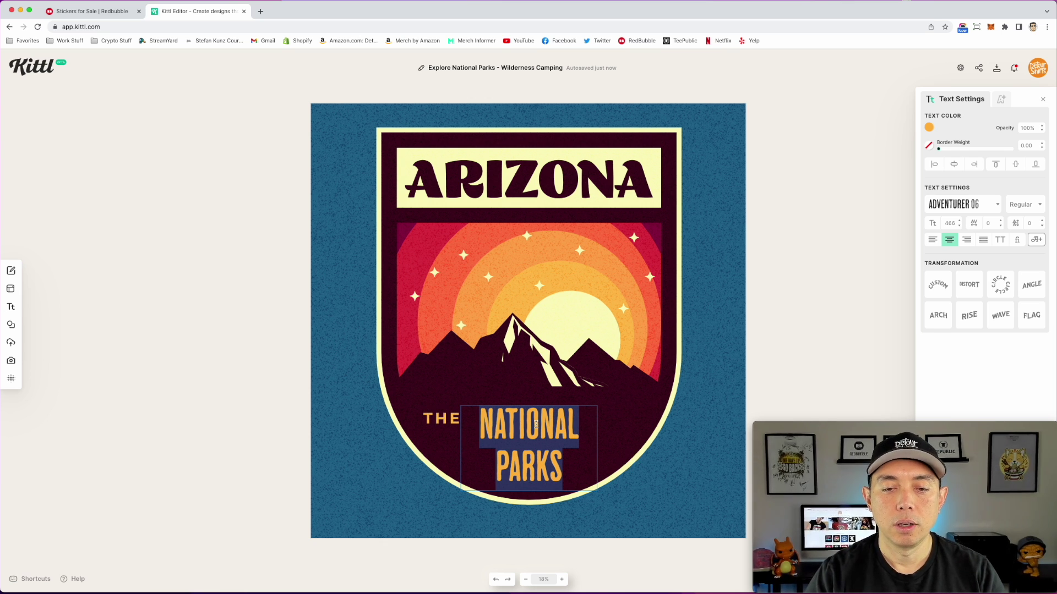
pyautogui.write('EXPLOR')
pyautogui.press('BackSpace')
pyautogui.press('BackSpace')
pyautogui.write('LORE MOE')
pyautogui.press('BackSpace')
pyautogui.write('RE')
pyautogui.press('Escape')
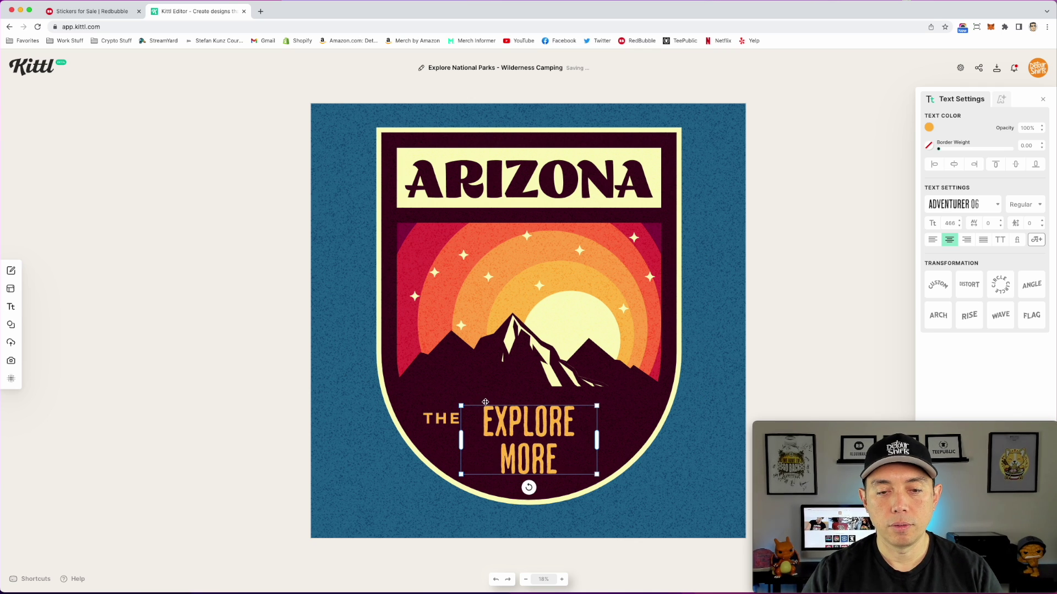
pyautogui.click(447, 415)
pyautogui.press('BackSpace')
# - Widen EXPLORE MORE onto a single line, enlarge it to nearly the badge's width and centre it beneath the mountains
pyautogui.click(594, 440)
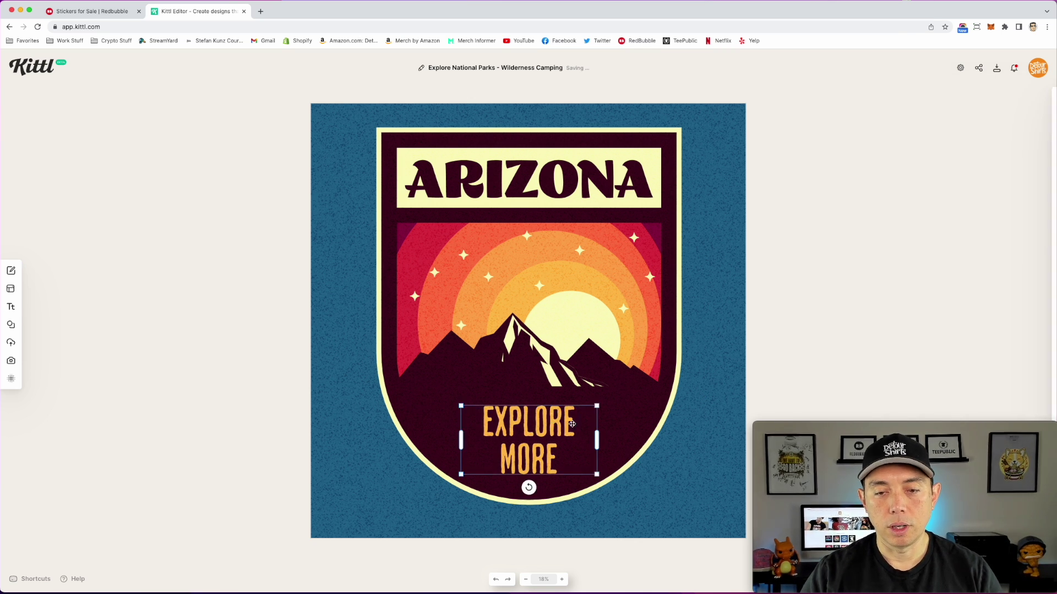
pyautogui.moveTo(598, 438); pyautogui.dragTo(671, 447)
pyautogui.moveTo(602, 423); pyautogui.dragTo(592, 423)
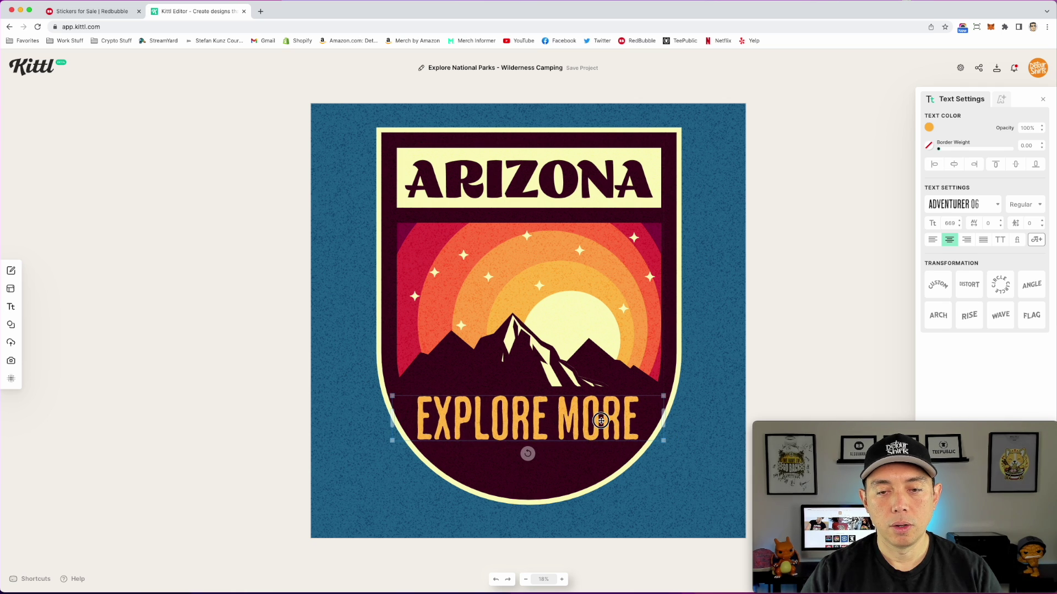
pyautogui.click(809, 295)
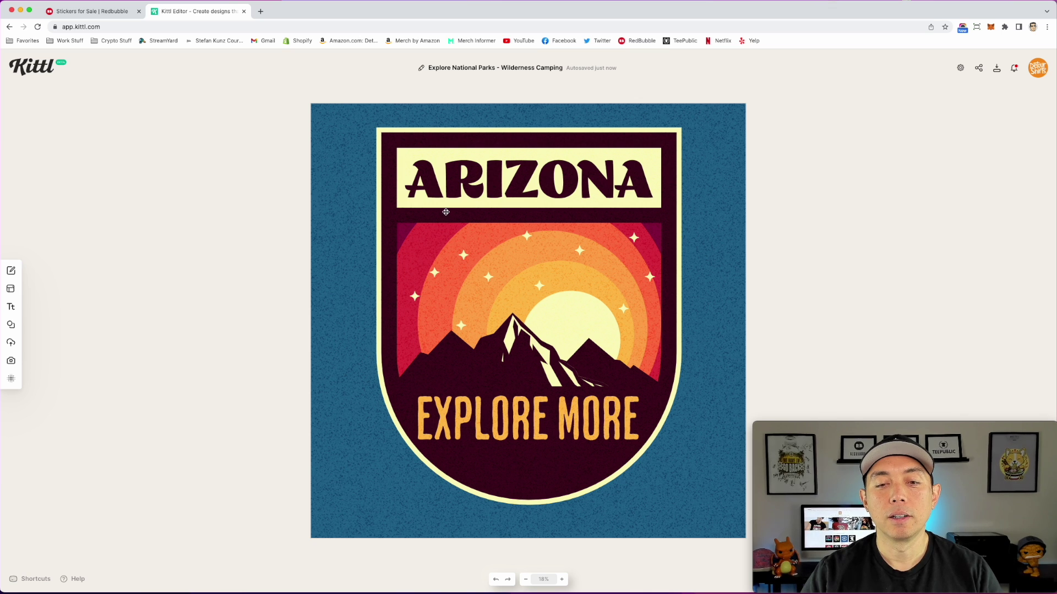
# - Remove the artboard's blue background color and turn on Clip Content for its texture
pyautogui.click(721, 133)
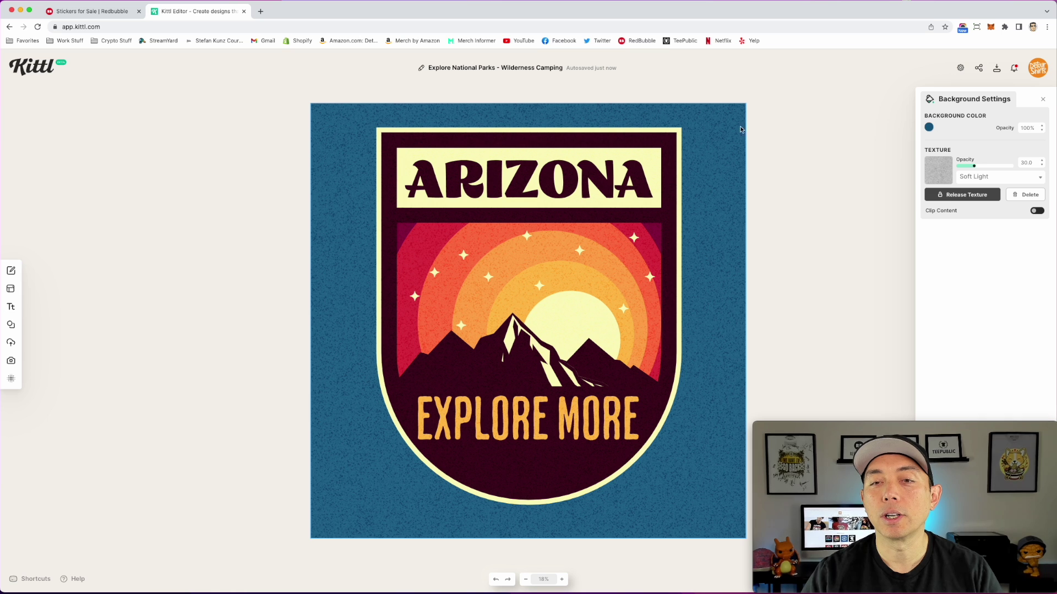
pyautogui.click(930, 128)
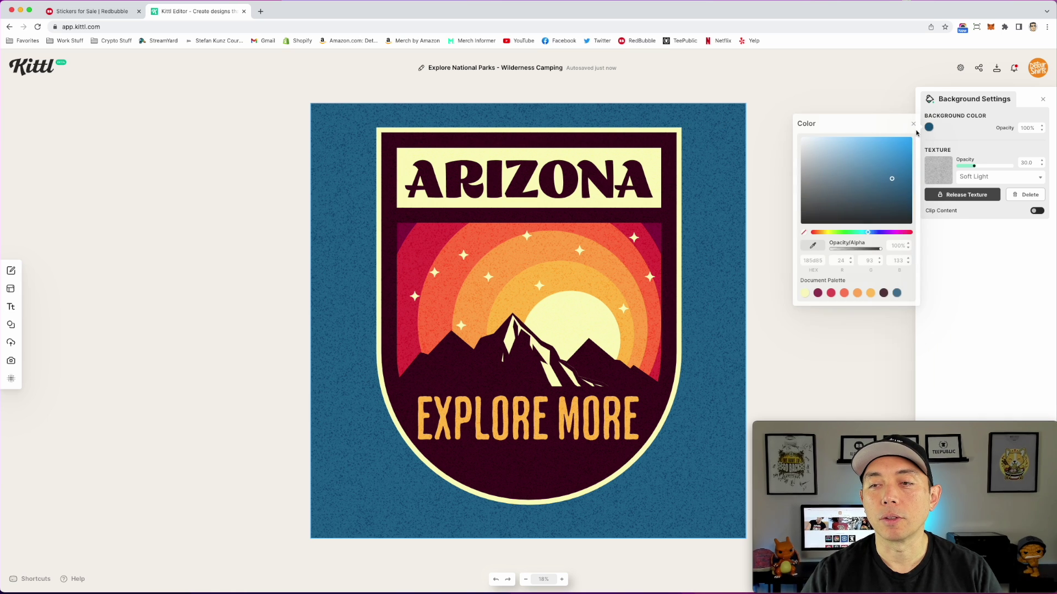
pyautogui.click(804, 232)
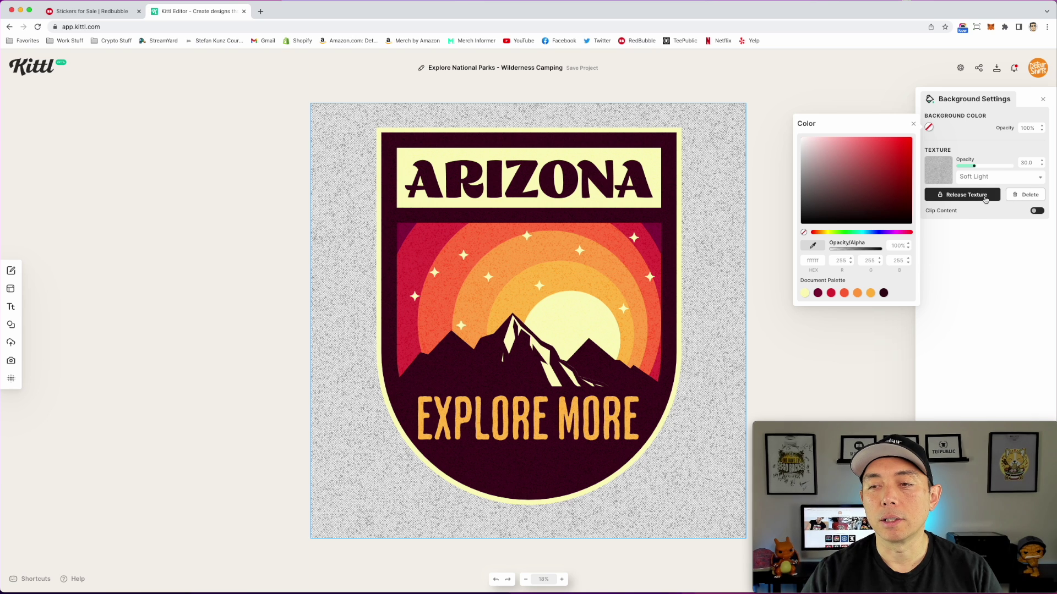
pyautogui.click(1038, 210)
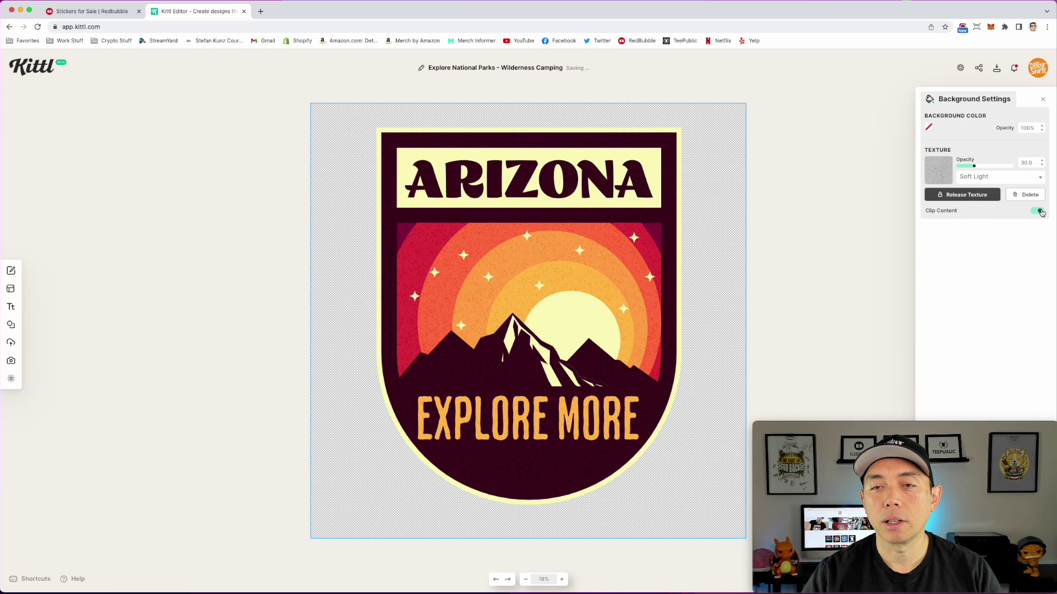
# - Try the pale yellow palette color on the artboard background, and settle on white (ffffff)
pyautogui.click(930, 128)
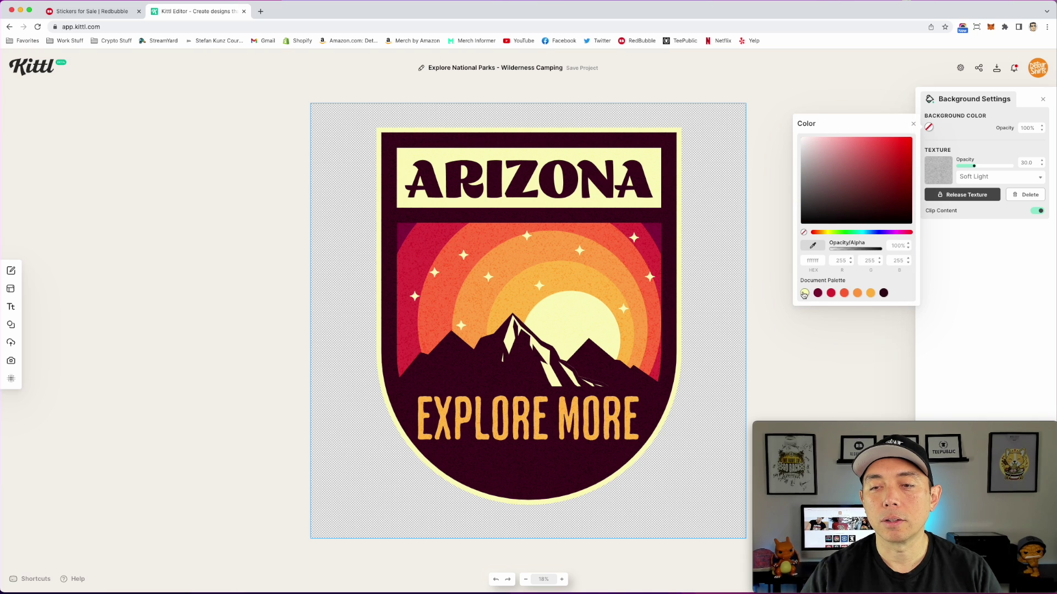
pyautogui.click(804, 293)
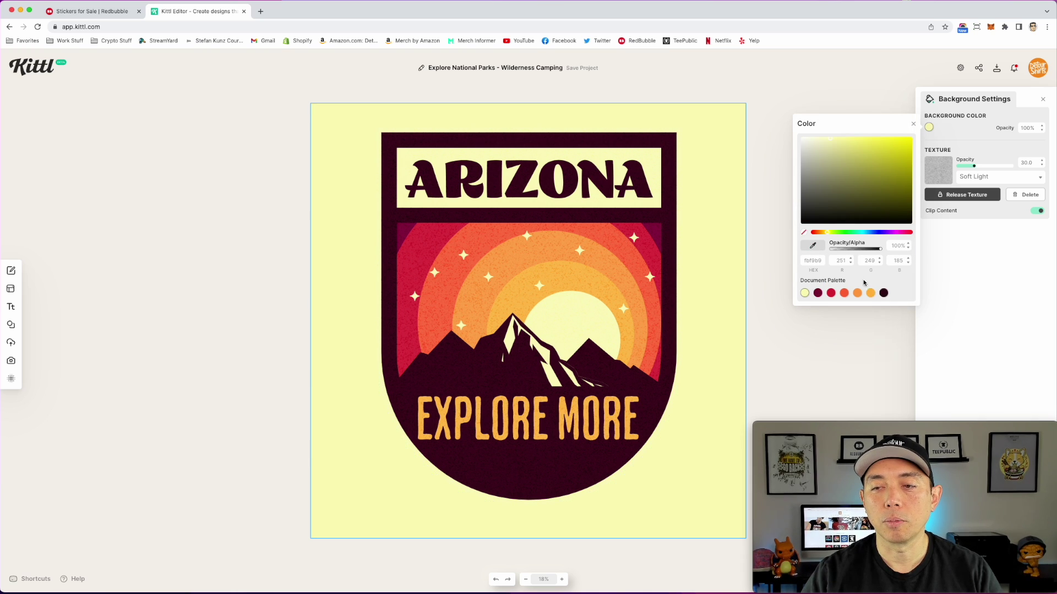
pyautogui.moveTo(816, 165); pyautogui.dragTo(784, 119)
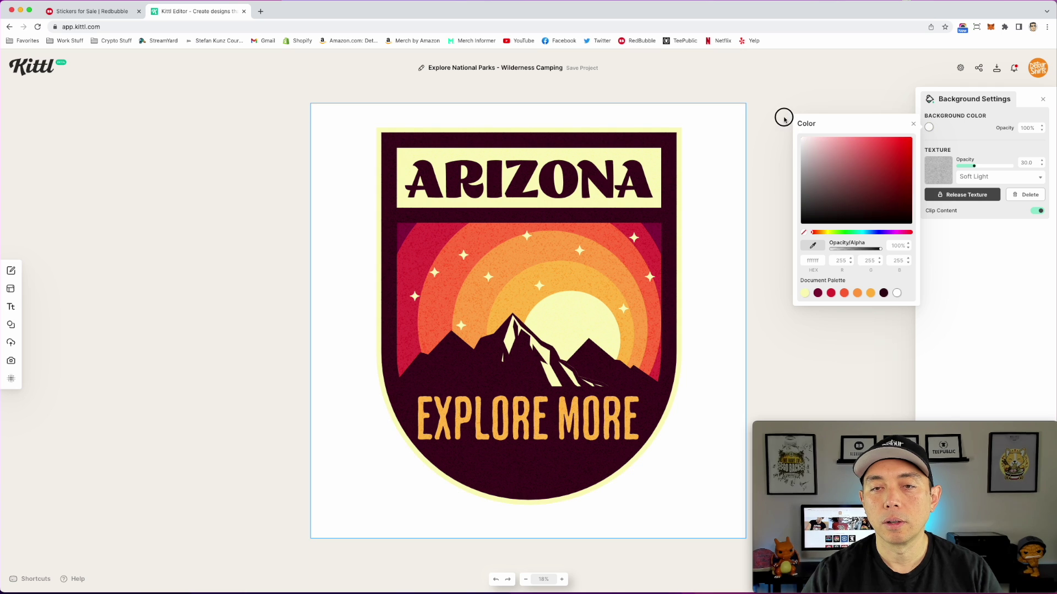
pyautogui.click(772, 71)
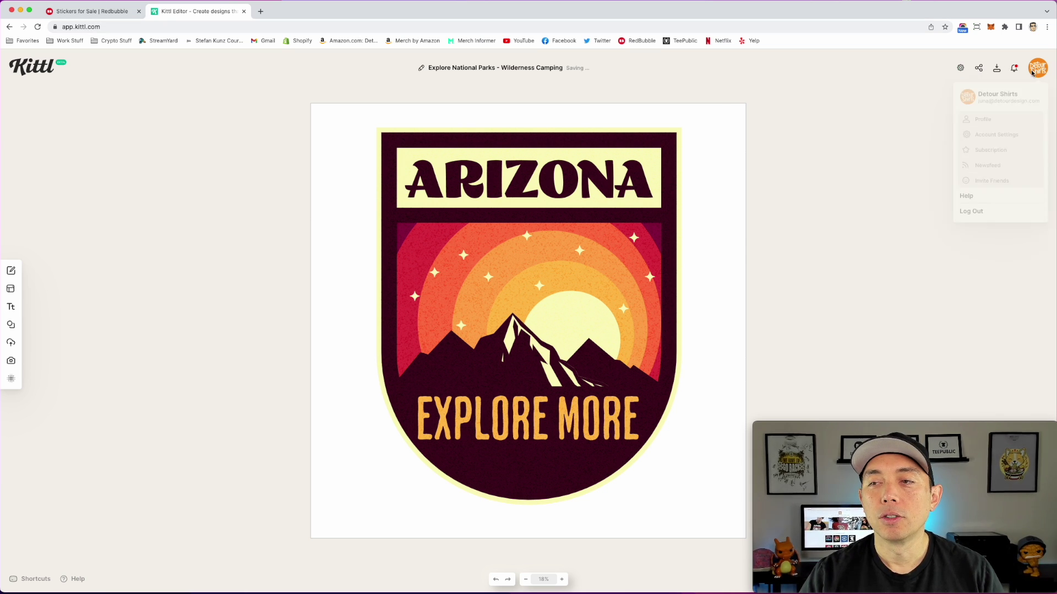
# - Leave the editor for the bookmarked designs on the profile page and start a new blank project
pyautogui.click(983, 120)
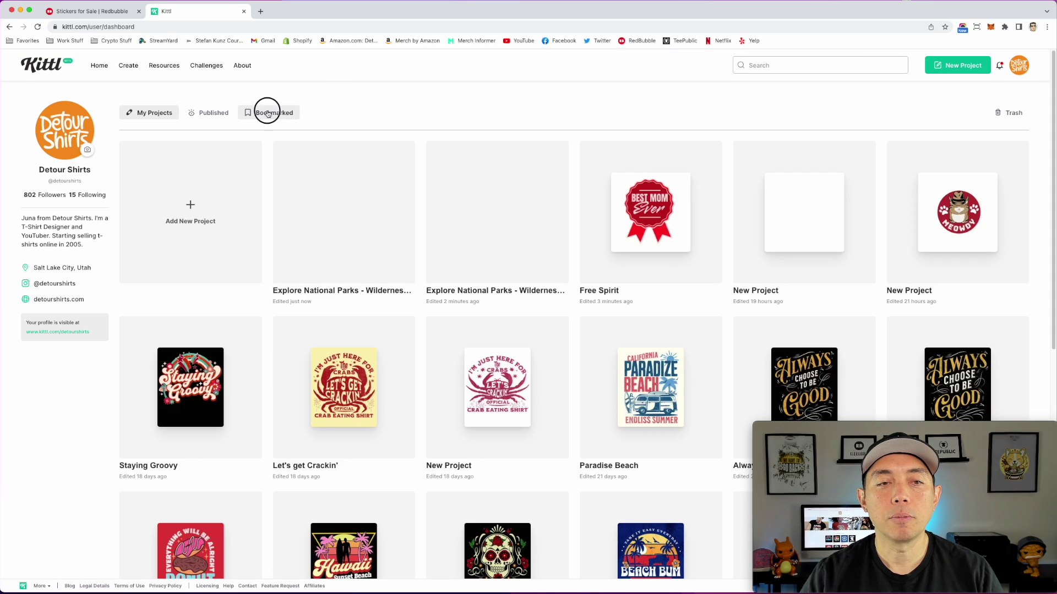
pyautogui.click(268, 113)
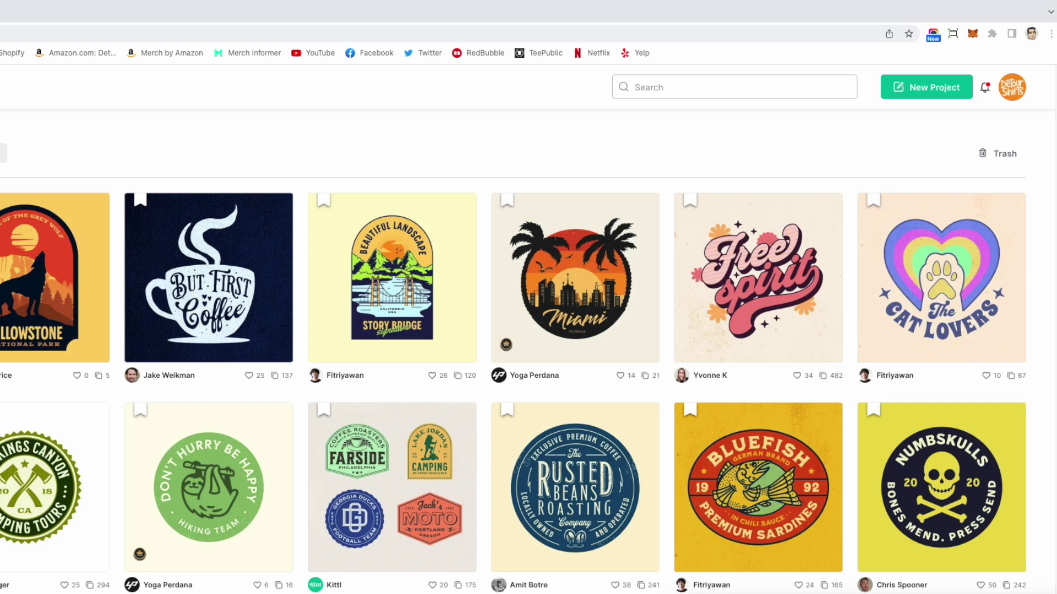
pyautogui.click(916, 95)
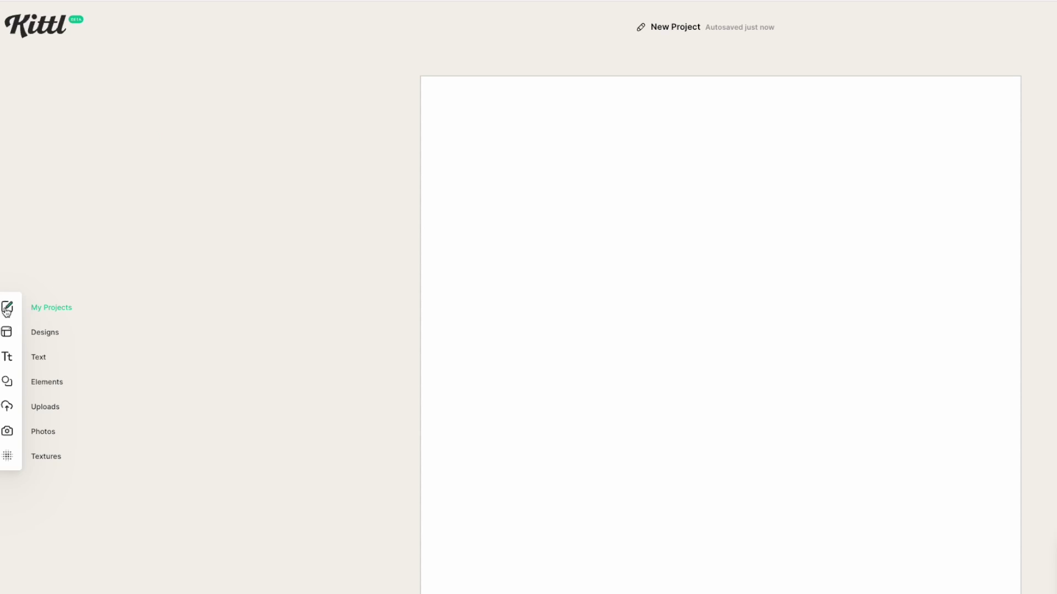
# - Browse the saved projects and the full set of bookmarked logo designs for sticker inspiration
pyautogui.click(7, 310)
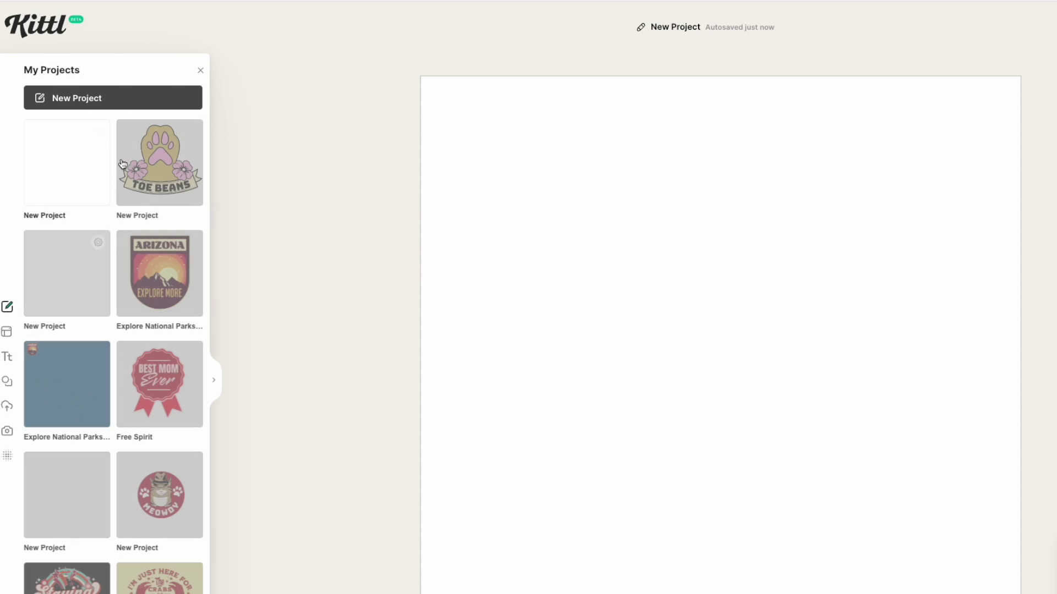
pyautogui.click(8, 333)
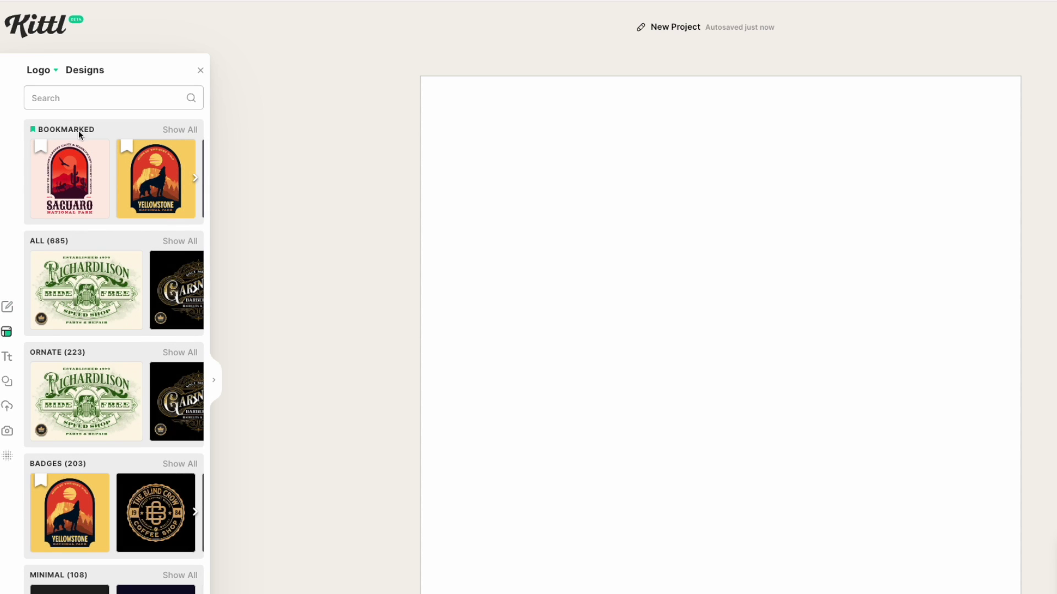
pyautogui.click(183, 130)
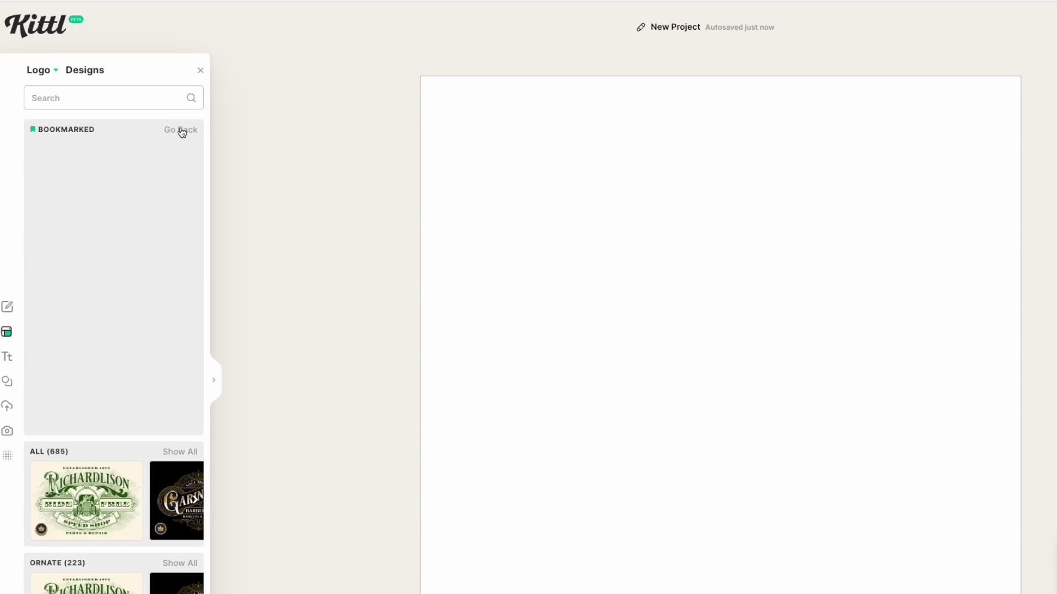
pyautogui.scroll(-5, 143, 279)
pyautogui.scroll(-10, 143, 278)
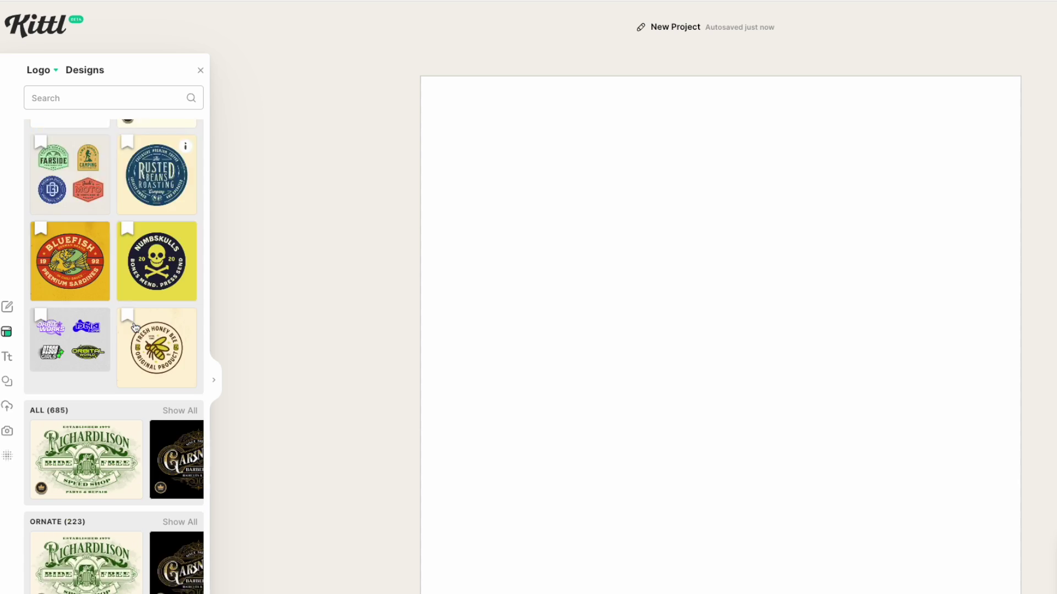
pyautogui.scroll(8, 135, 328)
pyautogui.scroll(5, 136, 328)
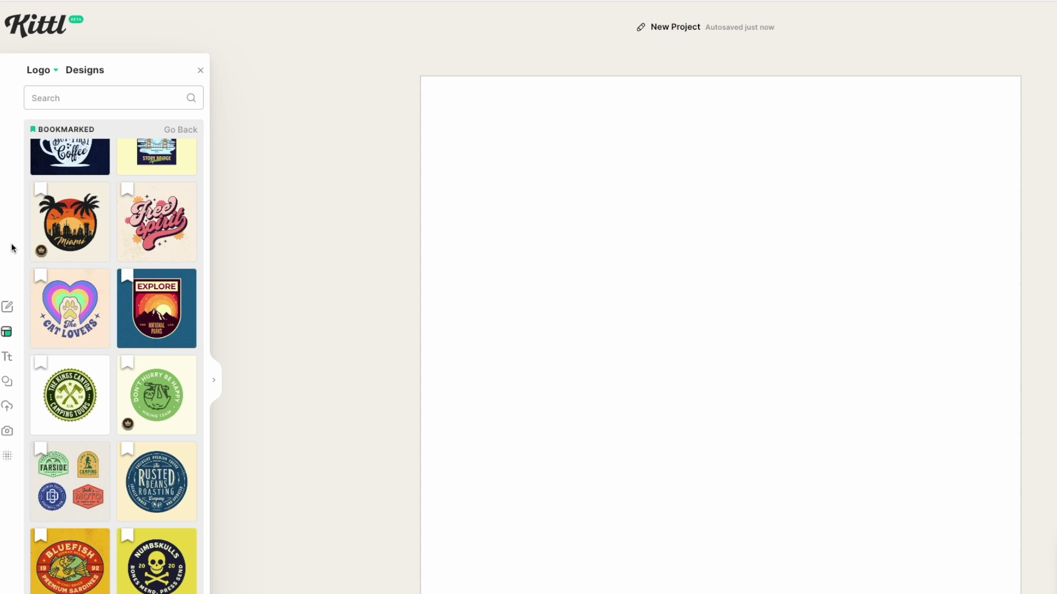
pyautogui.scroll(2, 144, 323)
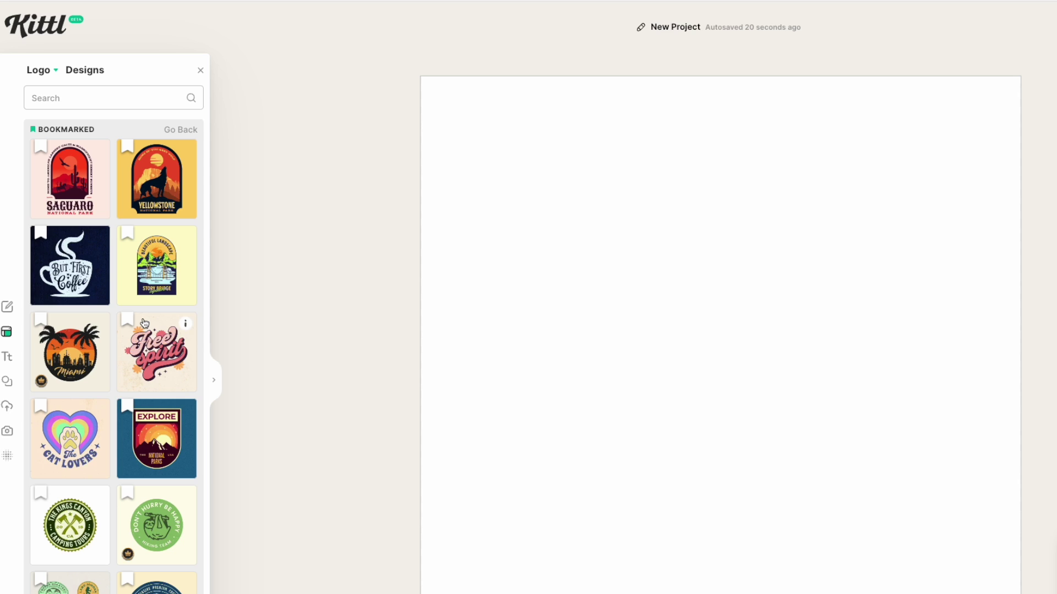
pyautogui.scroll(-2, 157, 353)
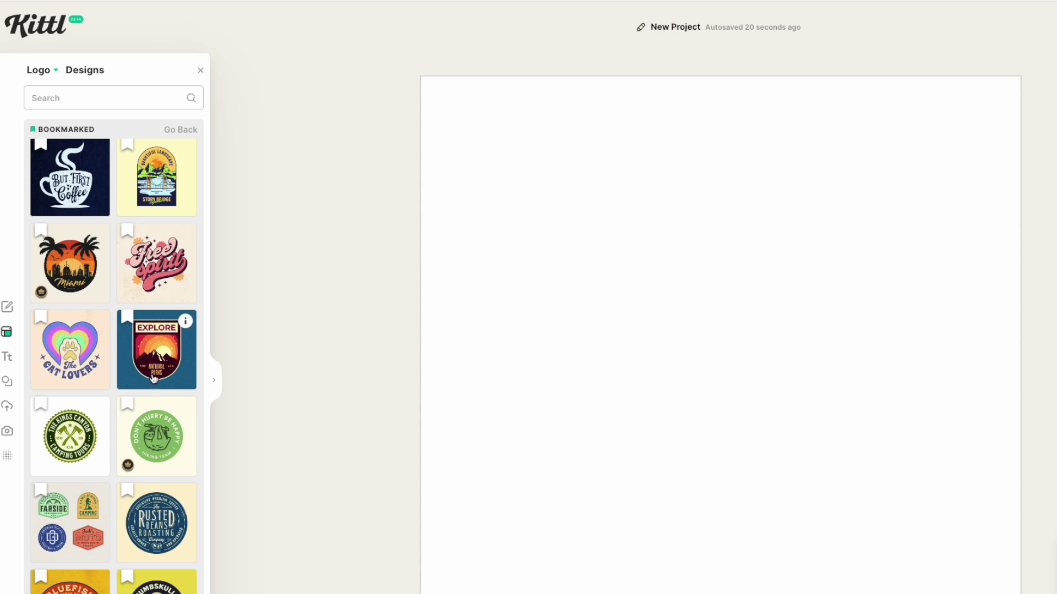
pyautogui.scroll(-10, 135, 328)
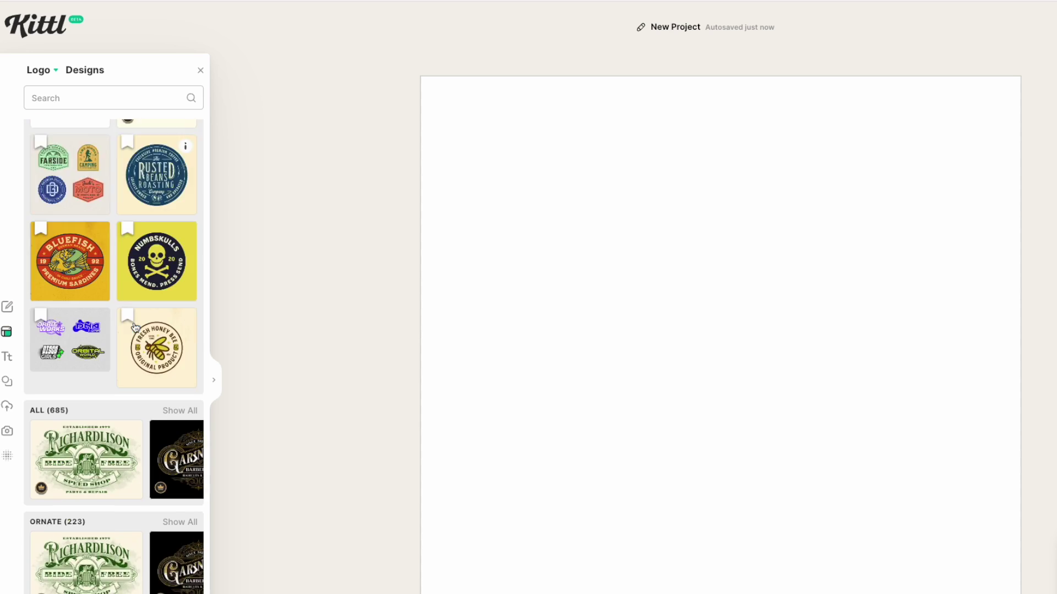
pyautogui.scroll(10, 135, 328)
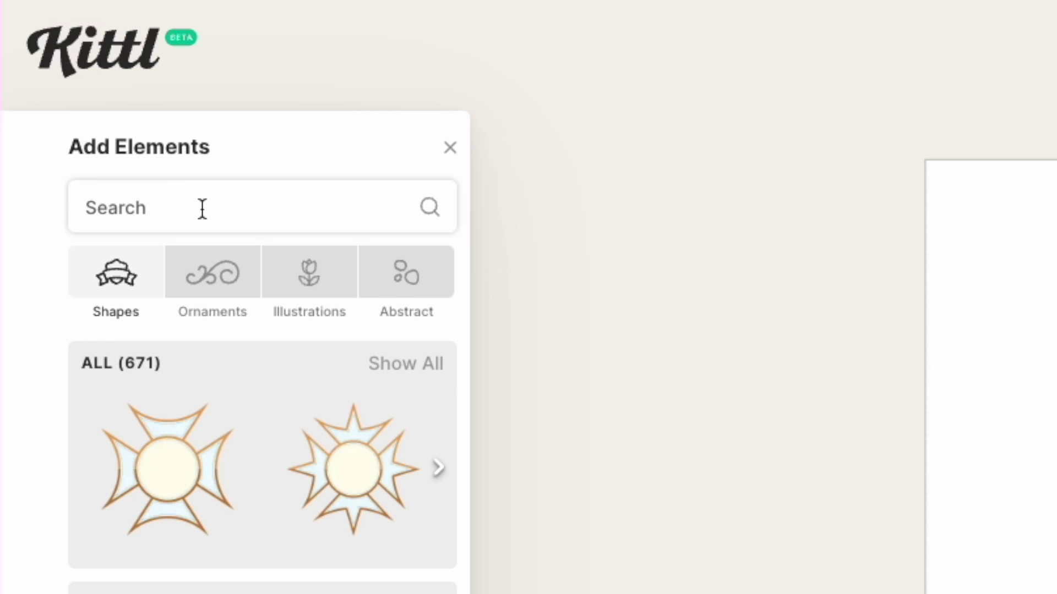
# - Search the elements for BANNER and add the arched orange ribbon with pointed, folded ends to the artboard
pyautogui.click(202, 208)
pyautogui.write('BANNER')
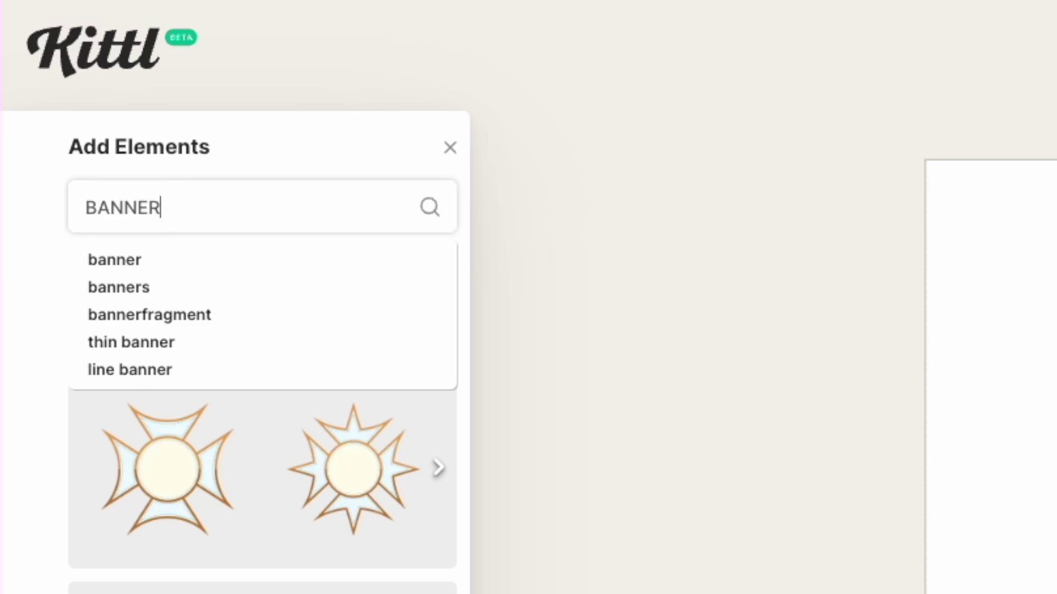
pyautogui.press('Return')
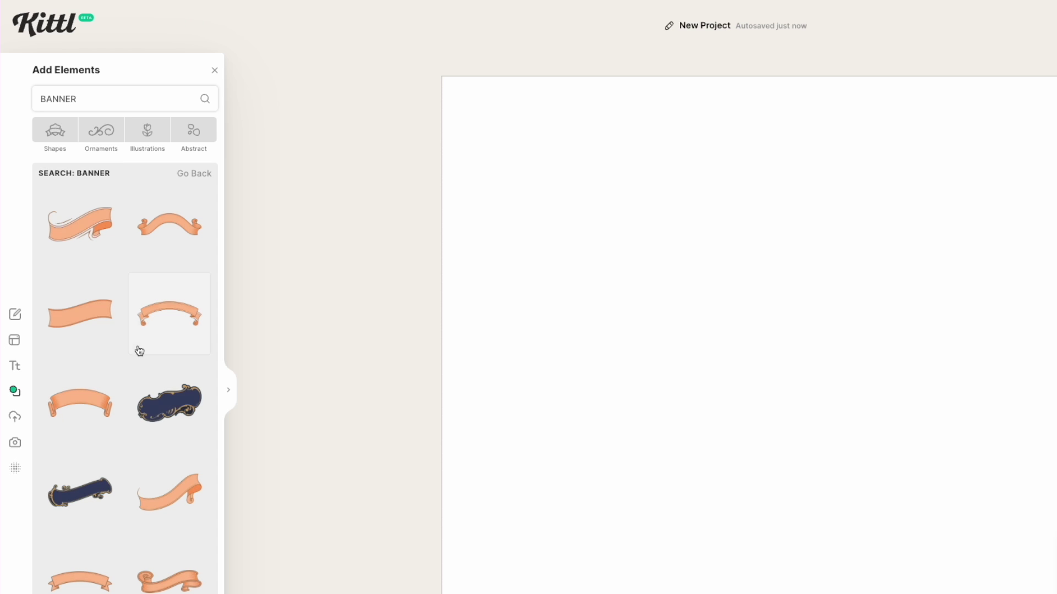
pyautogui.scroll(-3, 141, 473)
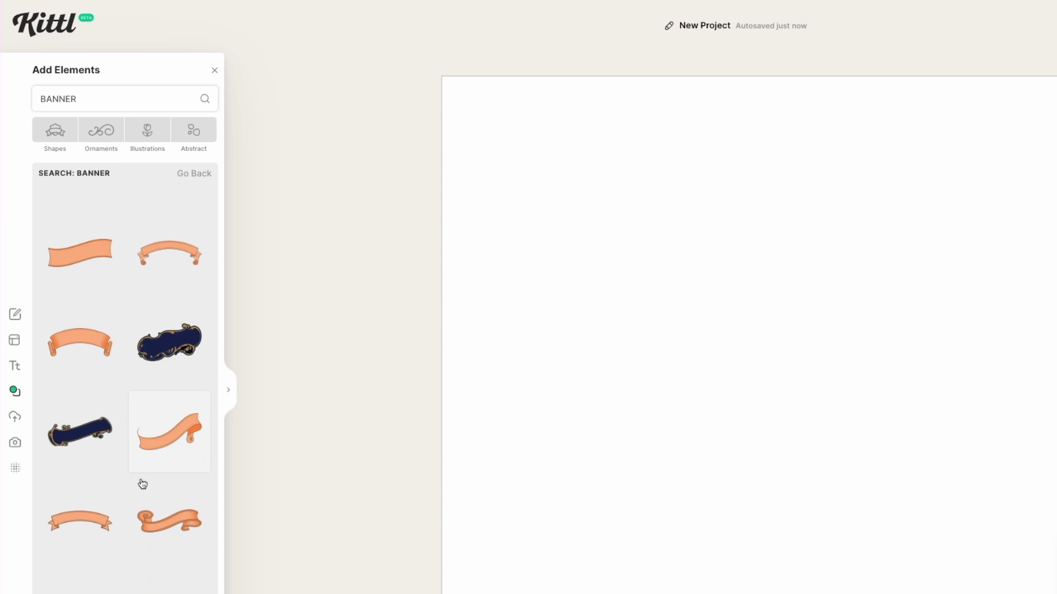
pyautogui.click(97, 485)
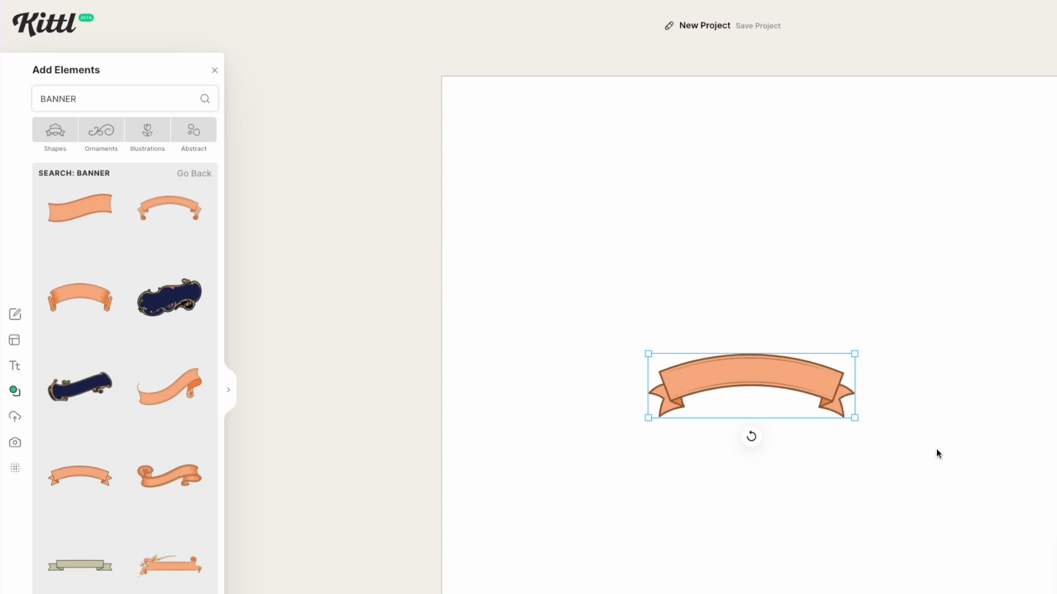
# - Rotate the banner upside down so it curves downward, enlarge it to about 70% of the artboard's width and centre it
pyautogui.moveTo(752, 436); pyautogui.dragTo(744, 231)
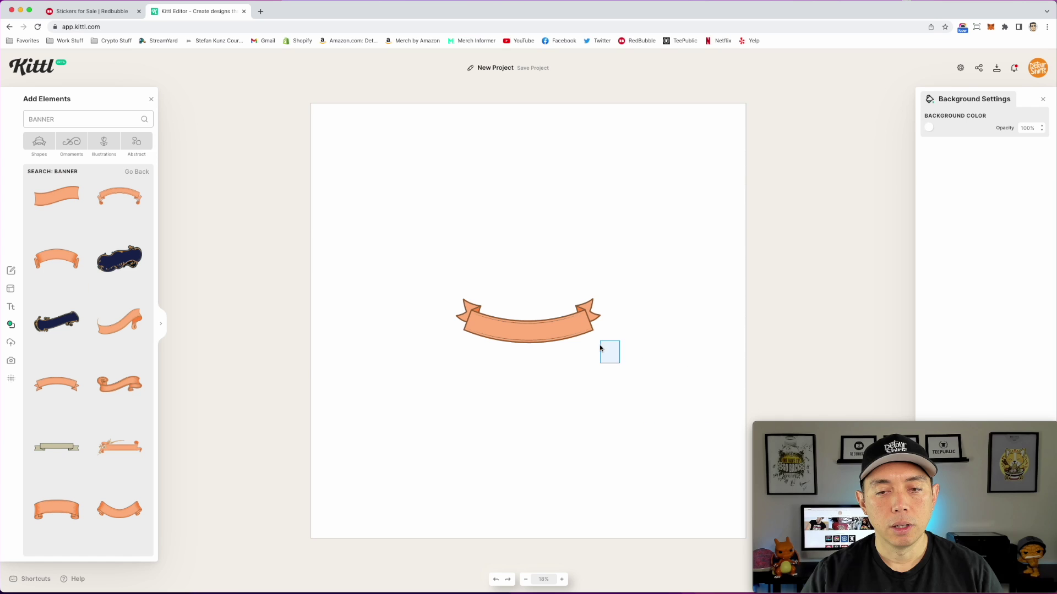
pyautogui.moveTo(854, 417); pyautogui.dragTo(1029, 558)
pyautogui.moveTo(660, 382); pyautogui.dragTo(575, 361)
pyautogui.click(511, 238)
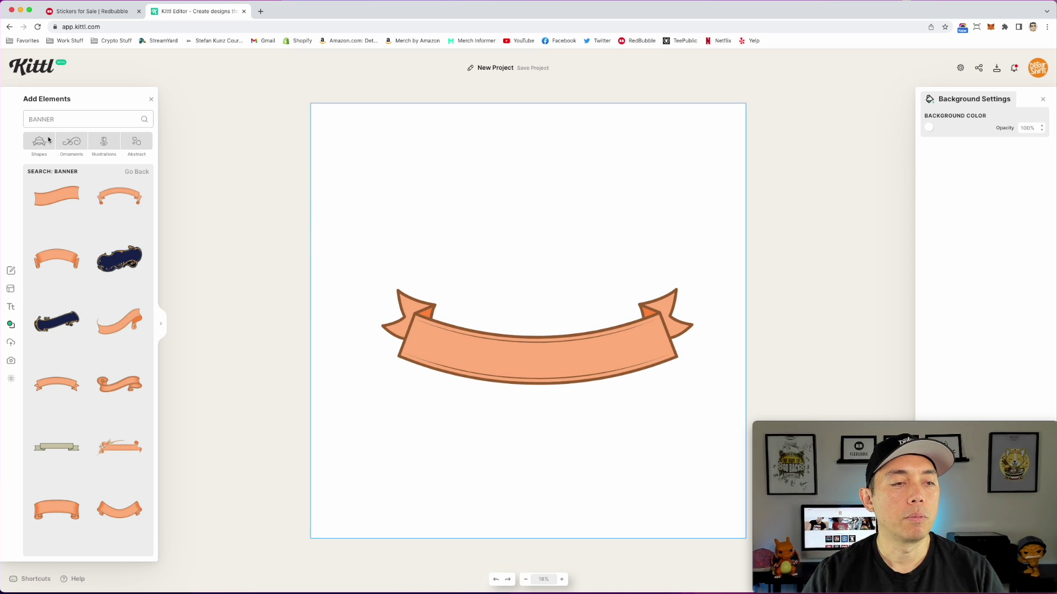
# - Search the elements for PAW, add the raised cat paw with pink pads, enlarge it and centre it over the banner
pyautogui.doubleClick(61, 119)
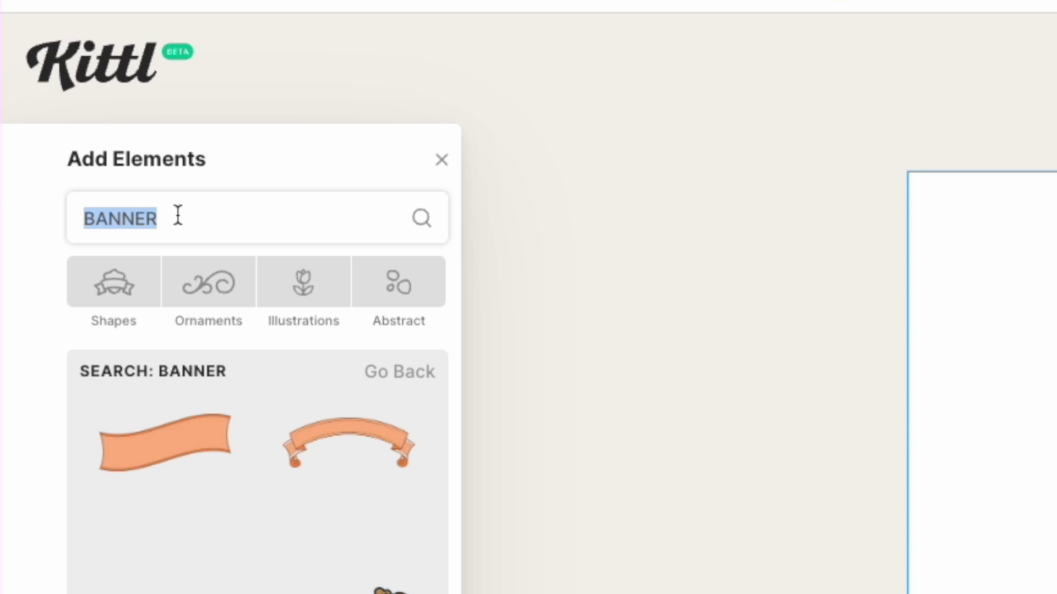
pyautogui.write('PAW')
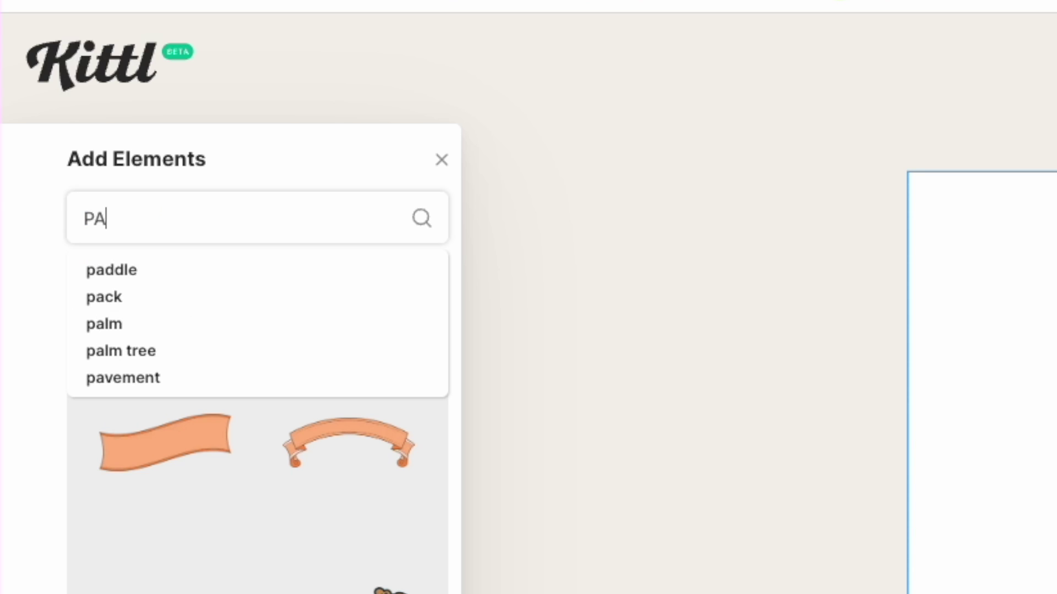
pyautogui.press('Return')
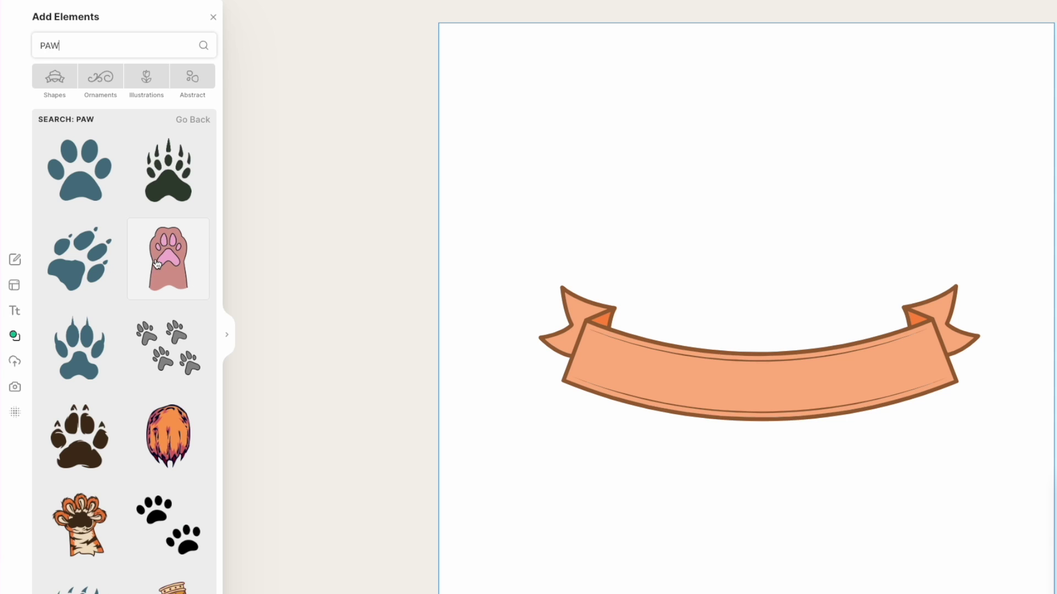
pyautogui.click(157, 264)
pyautogui.moveTo(773, 321); pyautogui.dragTo(735, 195)
pyautogui.moveTo(772, 310); pyautogui.dragTo(859, 448)
pyautogui.moveTo(759, 270); pyautogui.dragTo(760, 235)
# - Send the paw to the back and adjust the banner so it covers the paw's lower edge
pyautogui.rightClick(774, 229)
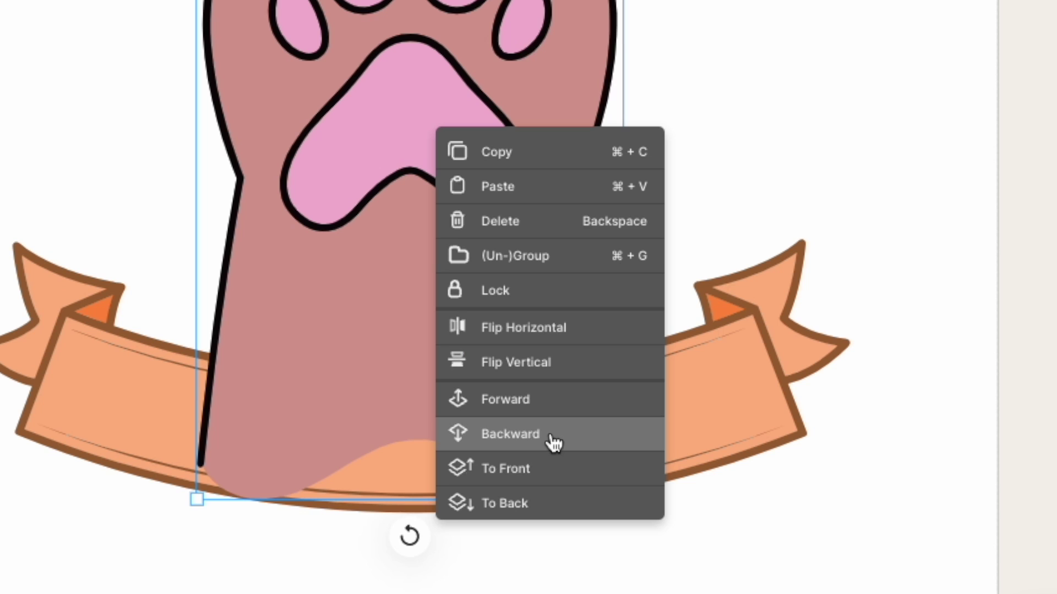
pyautogui.click(534, 503)
pyautogui.click(373, 180)
pyautogui.moveTo(535, 373); pyautogui.dragTo(568, 378)
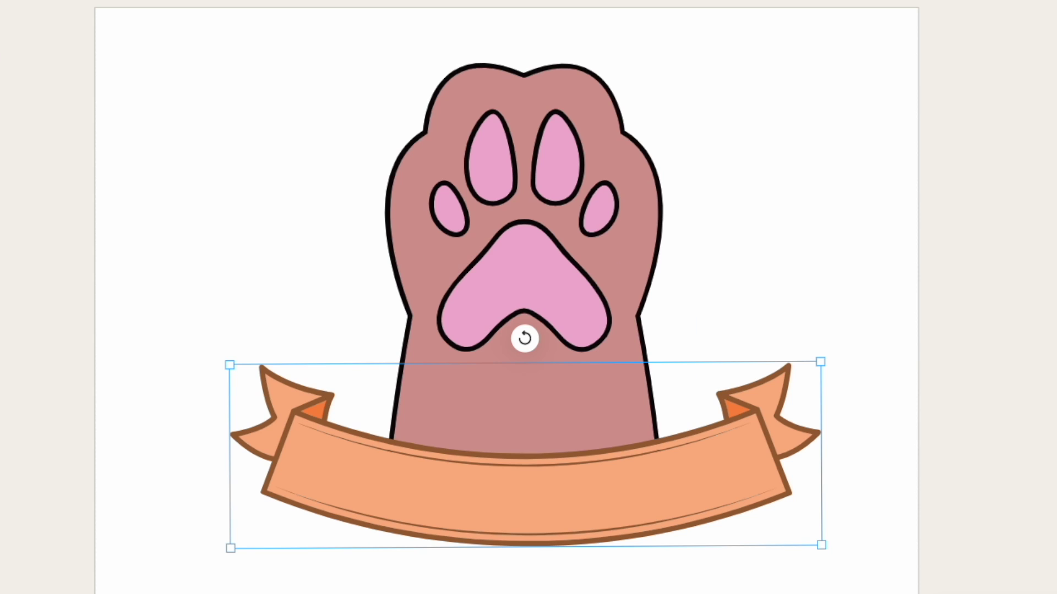
# - Add the text TOE BEANS, widen its box to a single line, enlarge it to about size 242 and place it on the banner
pyautogui.press('t')
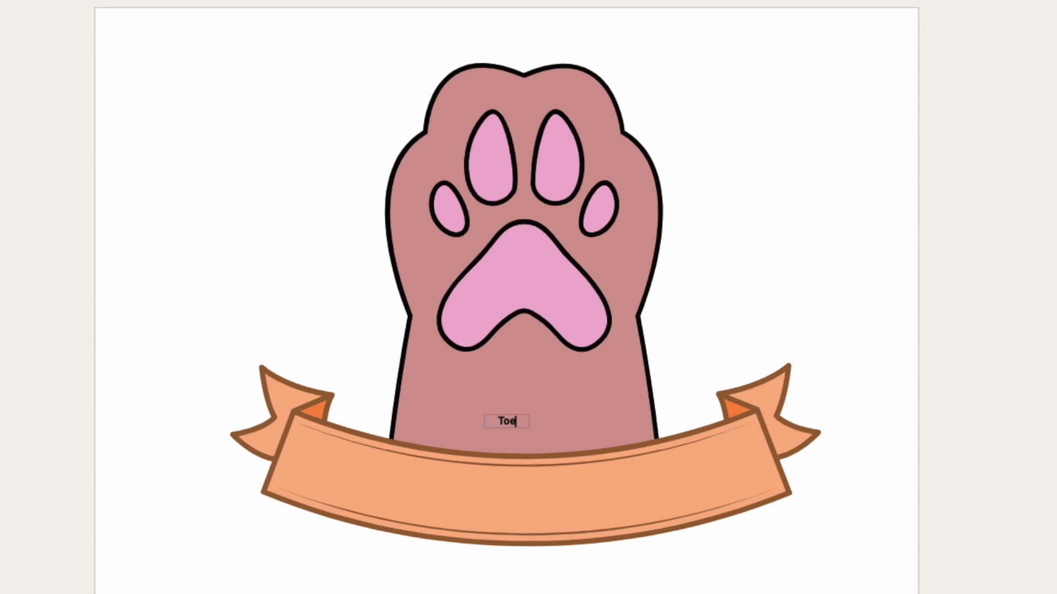
pyautogui.write('TOE BEANS')
pyautogui.press('Escape')
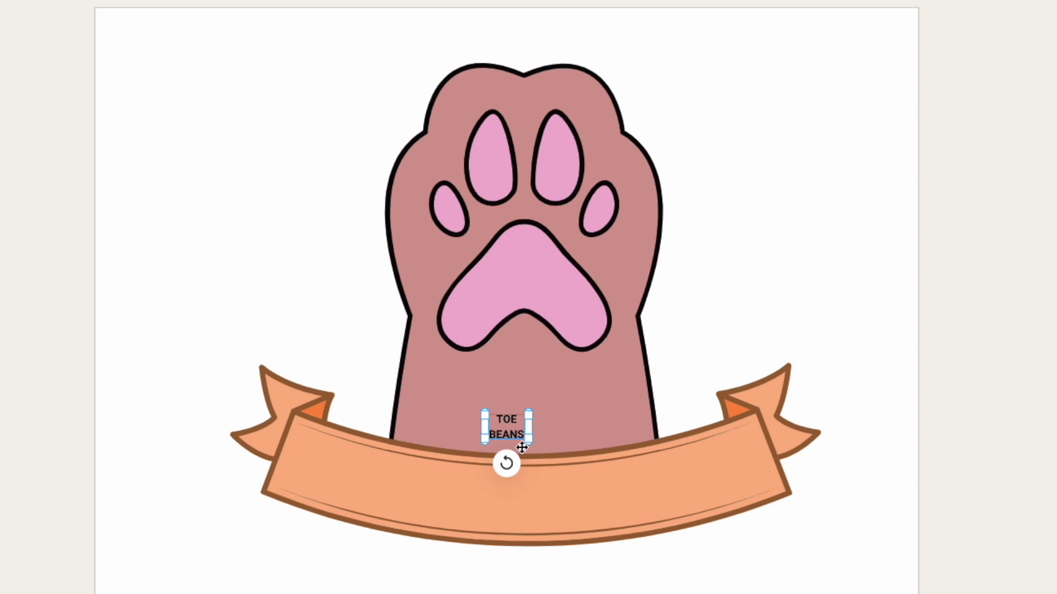
pyautogui.moveTo(529, 427); pyautogui.dragTo(619, 428)
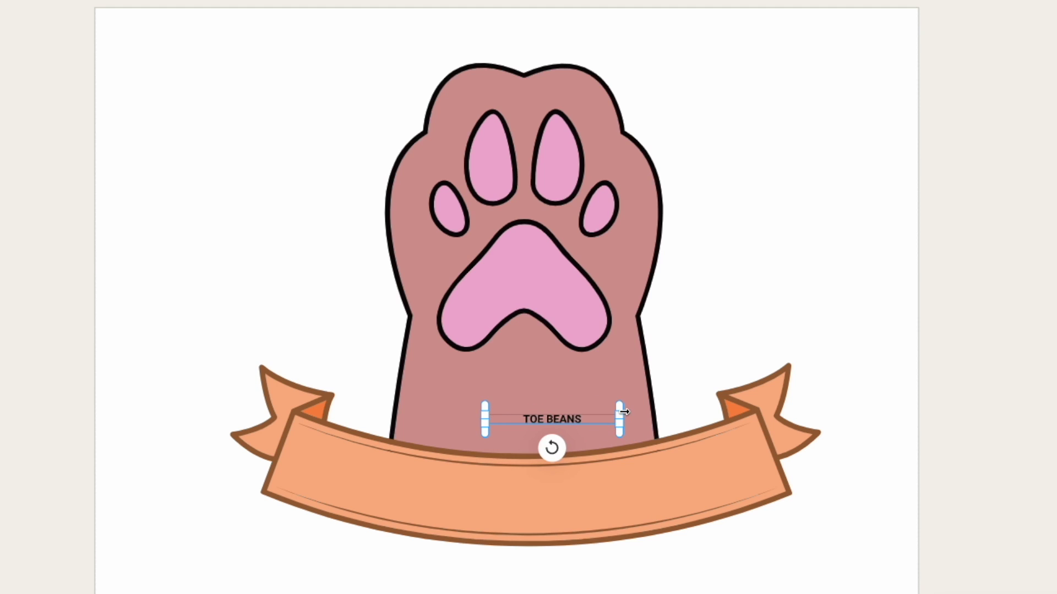
pyautogui.moveTo(623, 417); pyautogui.dragTo(607, 497)
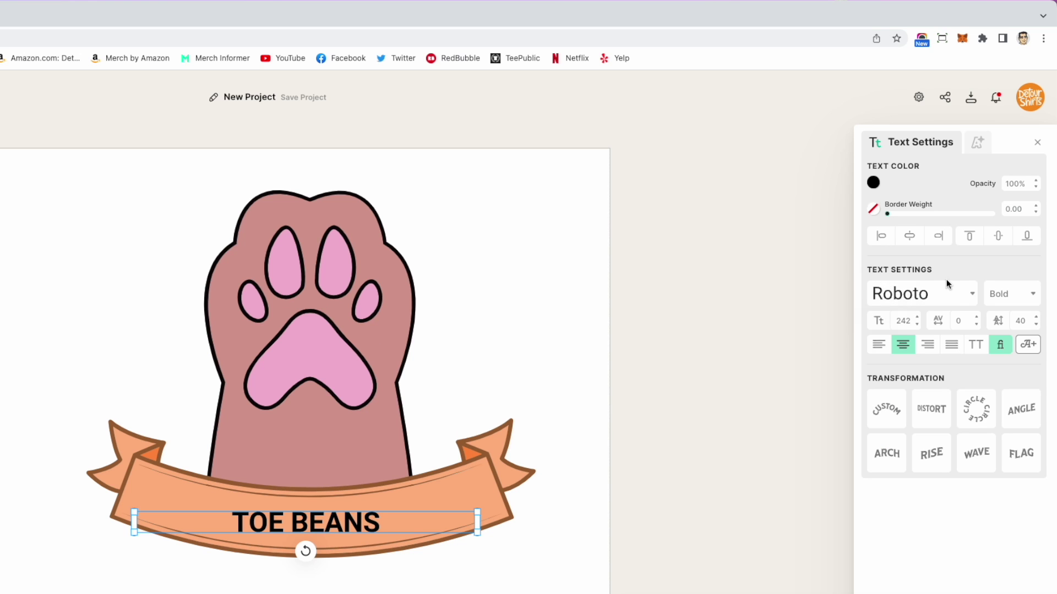
# - Browse the typefaces and set the TOE BEANS text to Bungee Regular
pyautogui.click(945, 291)
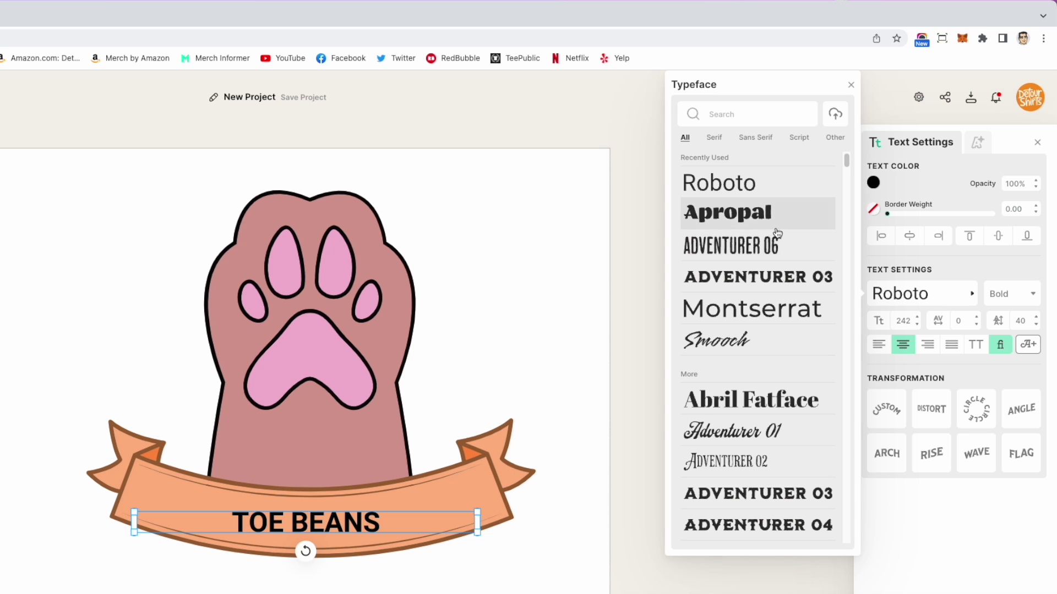
pyautogui.scroll(-10, 783, 424)
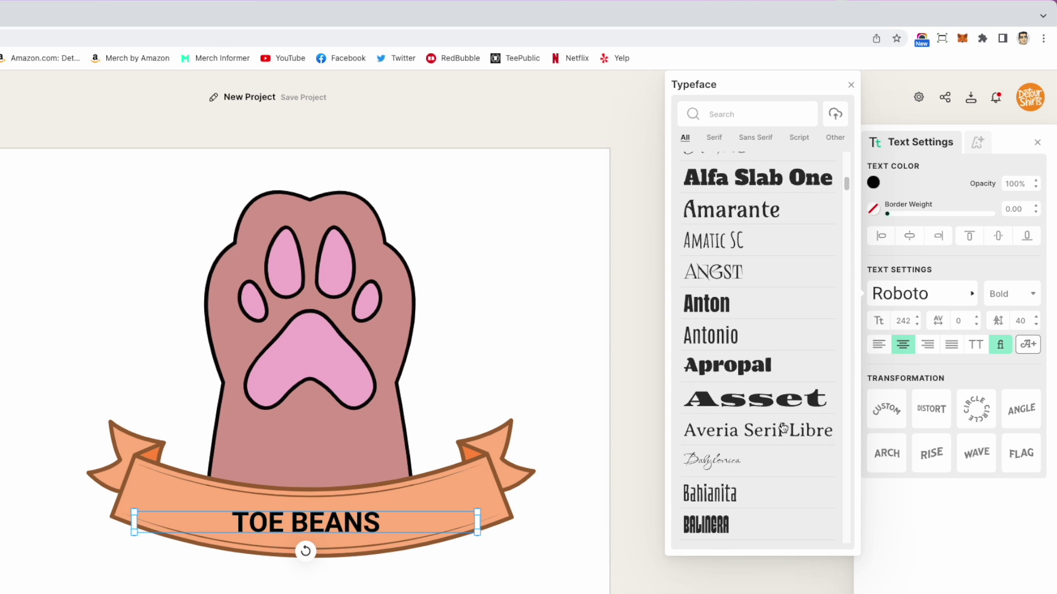
pyautogui.scroll(-10, 783, 436)
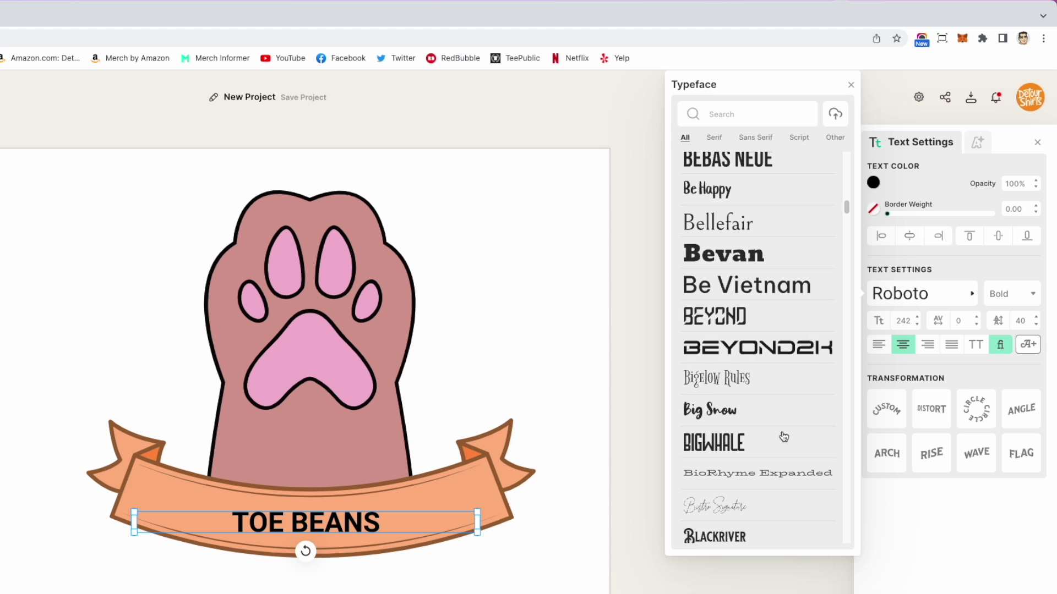
pyautogui.scroll(-5, 783, 436)
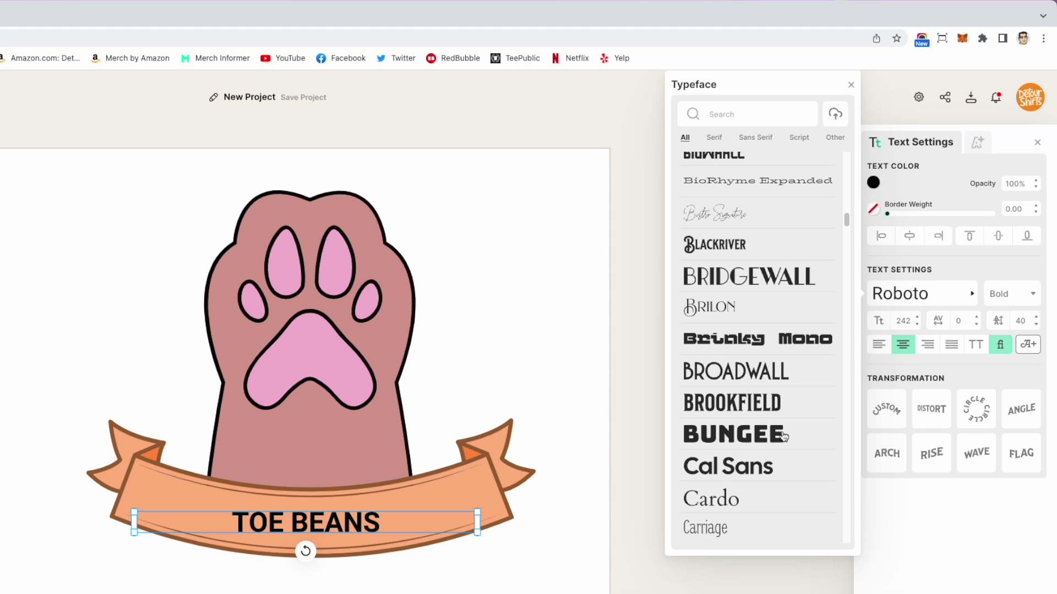
pyautogui.click(763, 437)
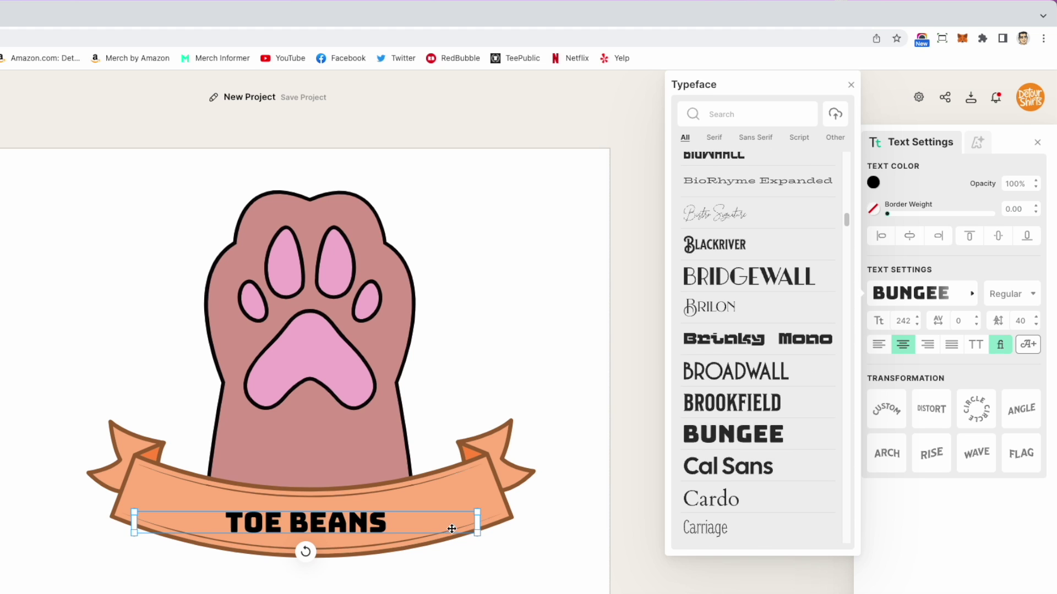
# - Enlarge TOE BEANS to about size 478 and centre it across the banner
pyautogui.moveTo(480, 513); pyautogui.dragTo(297, 524)
pyautogui.hotkey('ctrl', 'z')
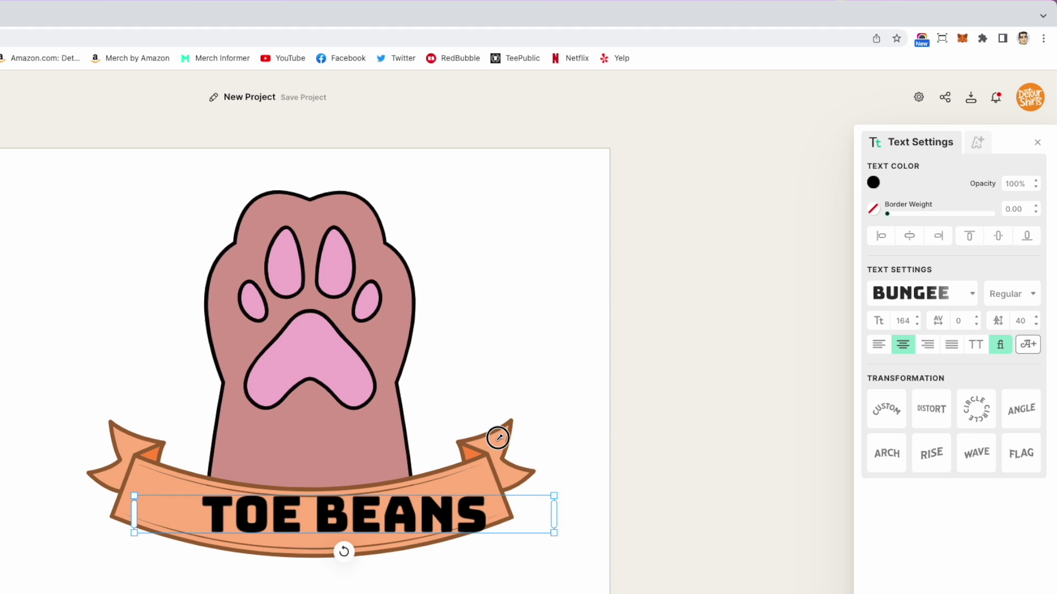
pyautogui.moveTo(464, 502); pyautogui.dragTo(414, 511)
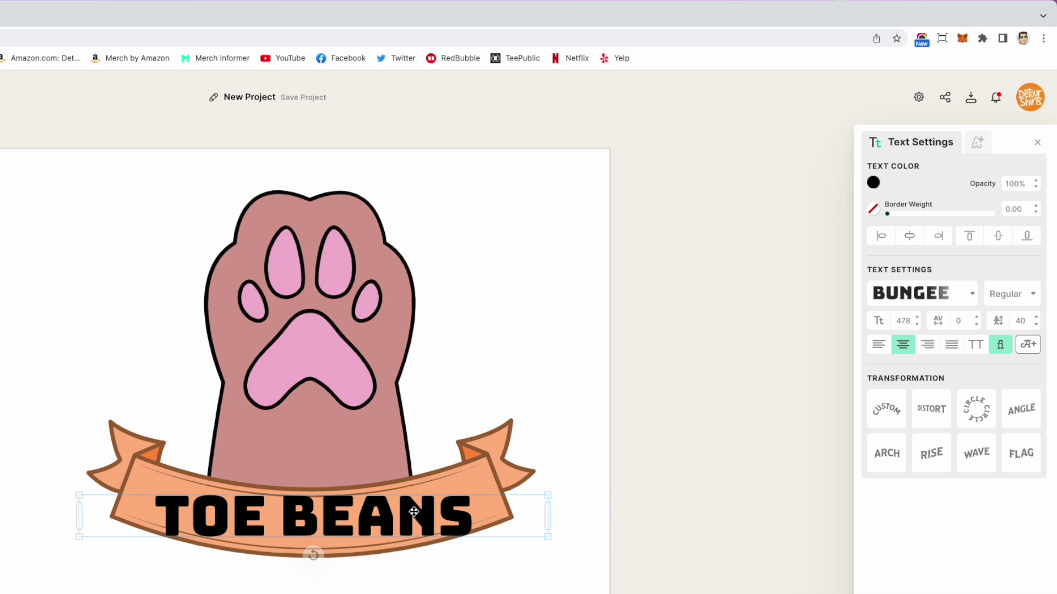
# - Apply the Custom transformation to TOE BEANS and shape its path so the letters follow the banner's downward curve
pyautogui.click(886, 416)
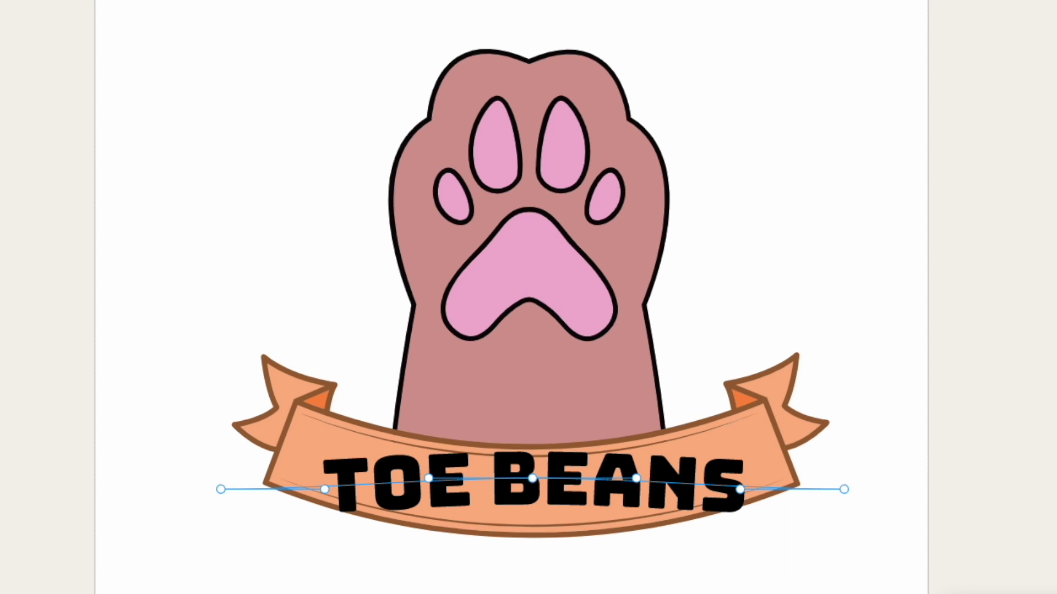
pyautogui.moveTo(844, 489); pyautogui.dragTo(786, 446)
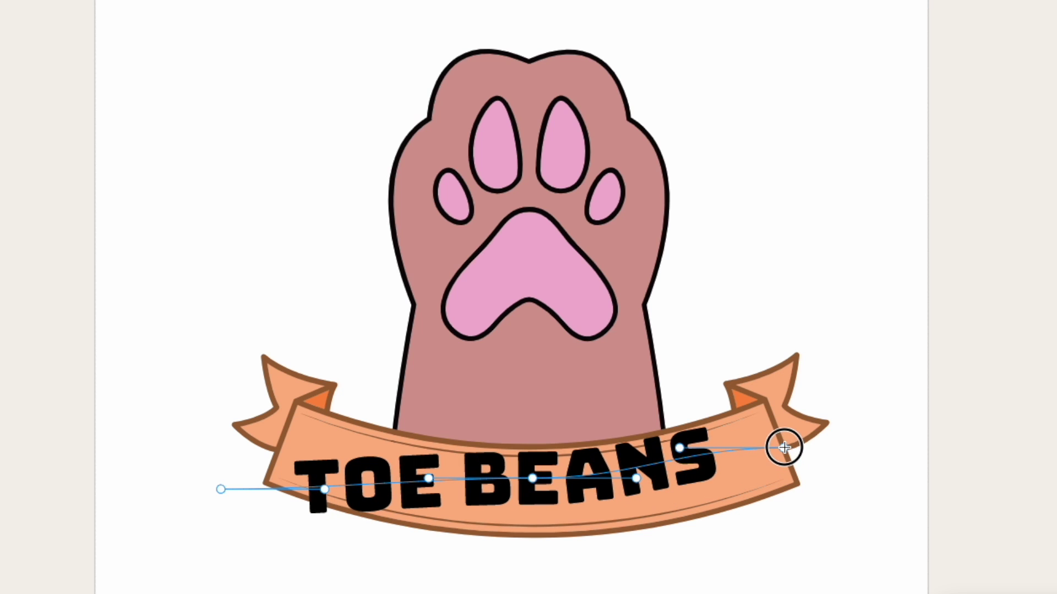
pyautogui.moveTo(221, 489); pyautogui.dragTo(279, 443)
pyautogui.moveTo(532, 479); pyautogui.dragTo(541, 491)
pyautogui.moveTo(384, 444); pyautogui.dragTo(373, 478)
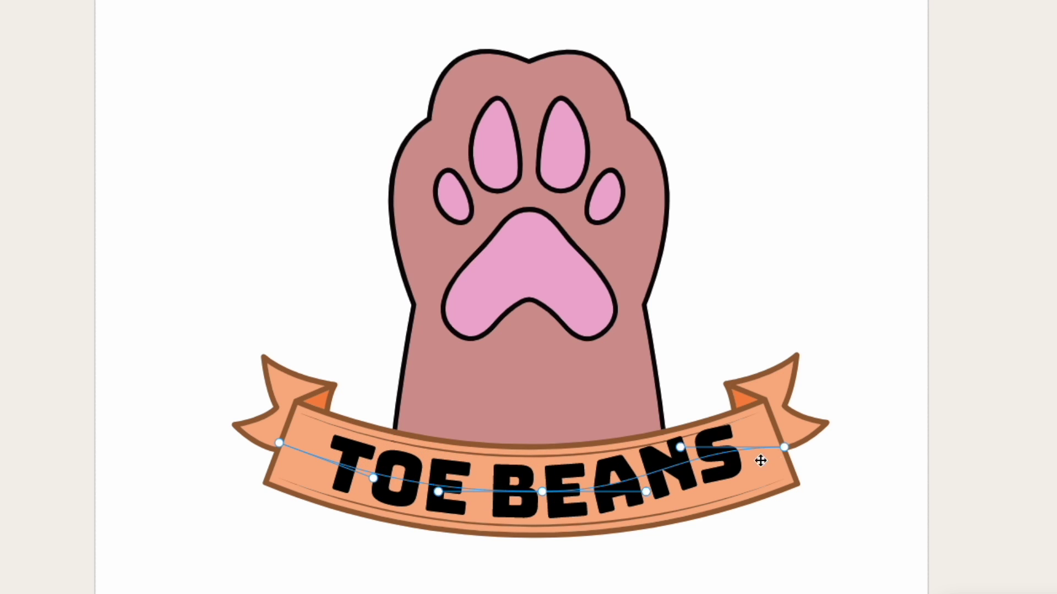
pyautogui.moveTo(687, 450); pyautogui.dragTo(692, 474)
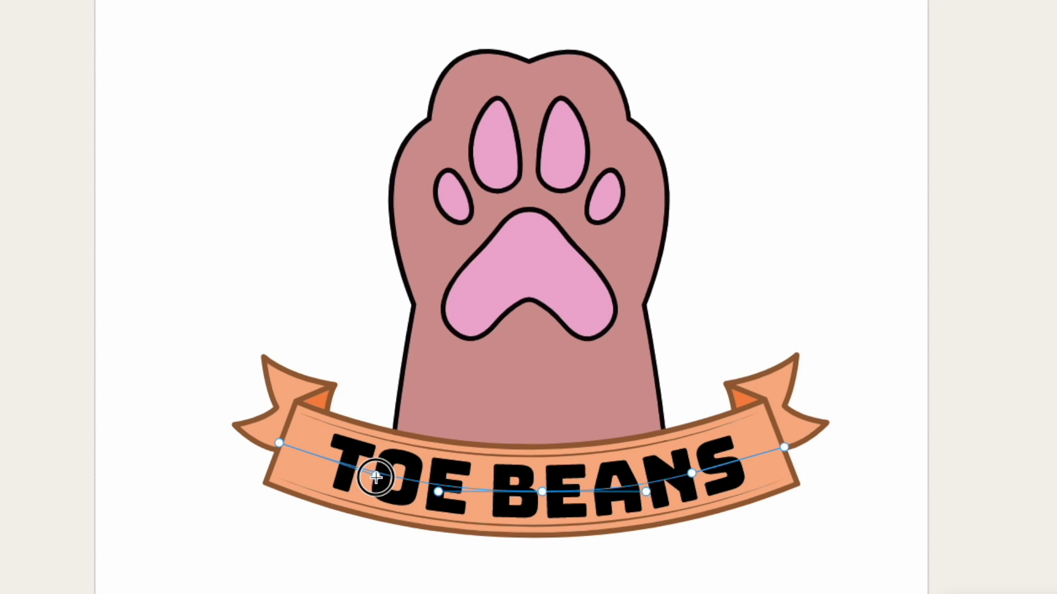
pyautogui.click(843, 522)
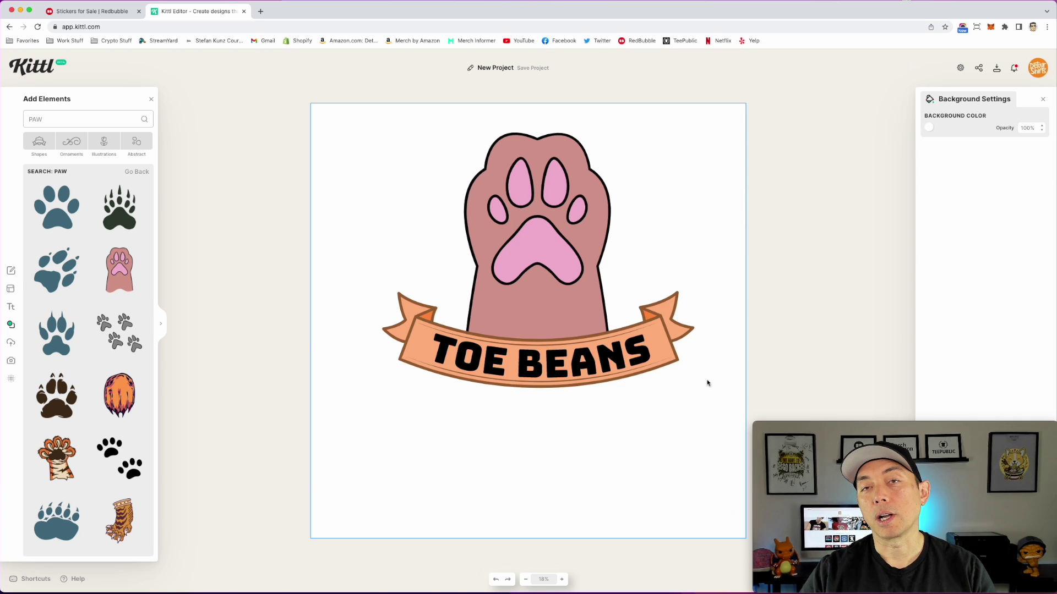
# - Select the paw, banner and text together and open the project's colour palettes
pyautogui.click(597, 211)
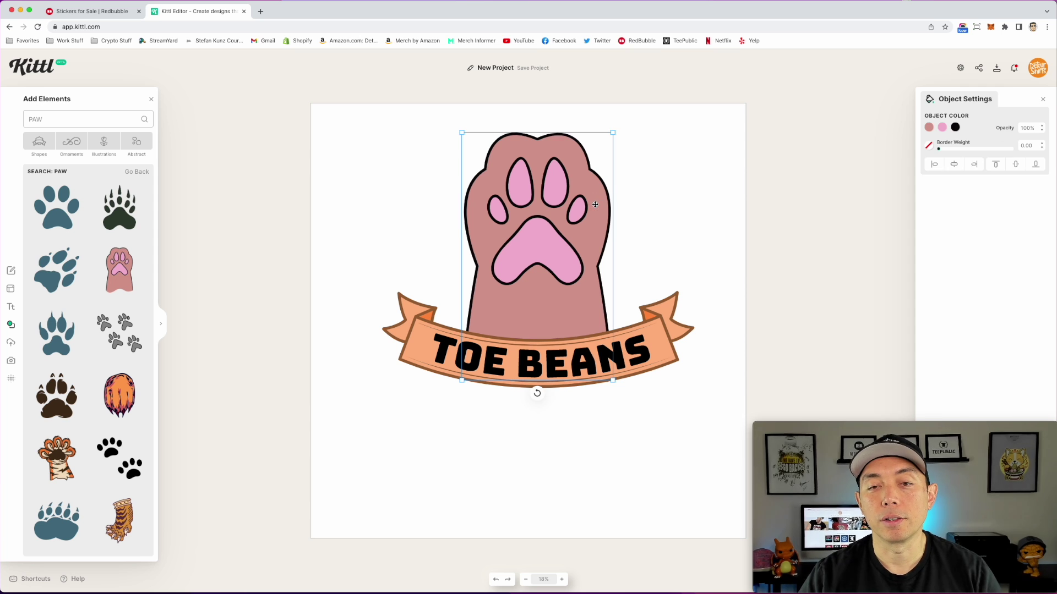
pyautogui.click(304, 119)
pyautogui.moveTo(303, 119); pyautogui.dragTo(735, 463)
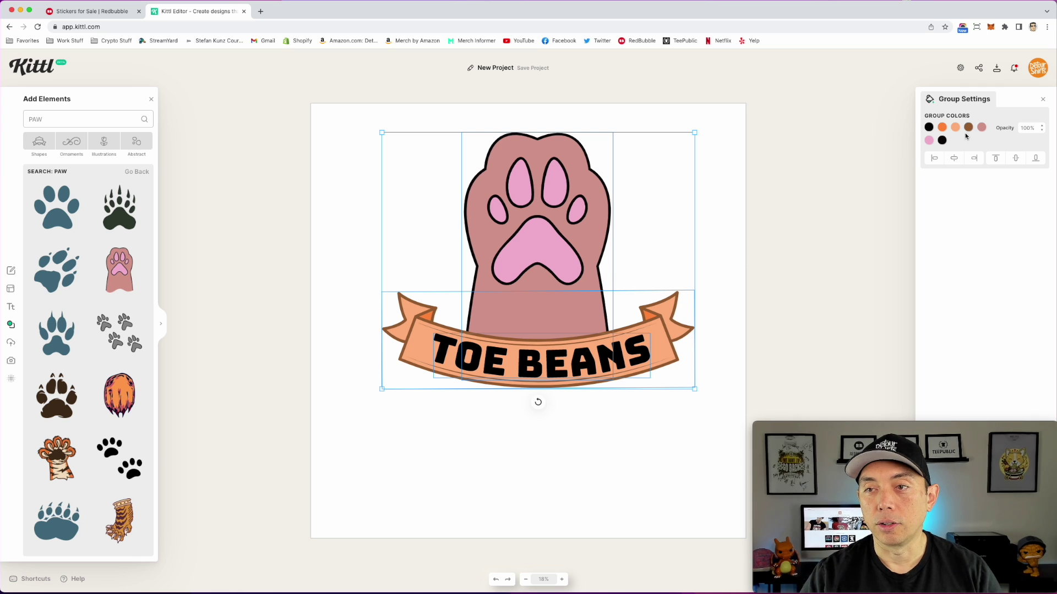
pyautogui.moveTo(773, 433)
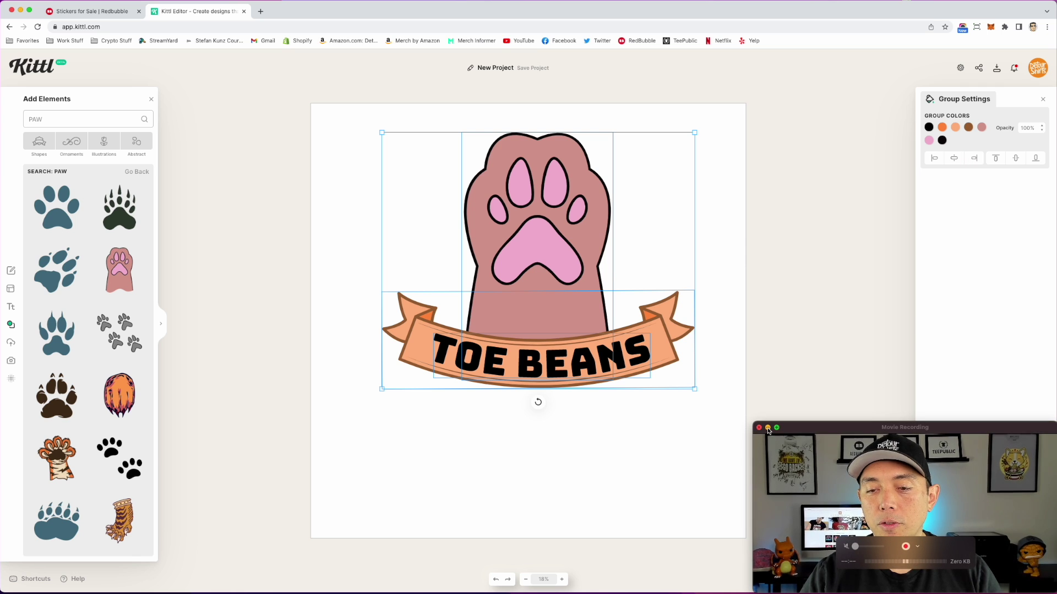
pyautogui.click(768, 427)
pyautogui.moveTo(919, 584)
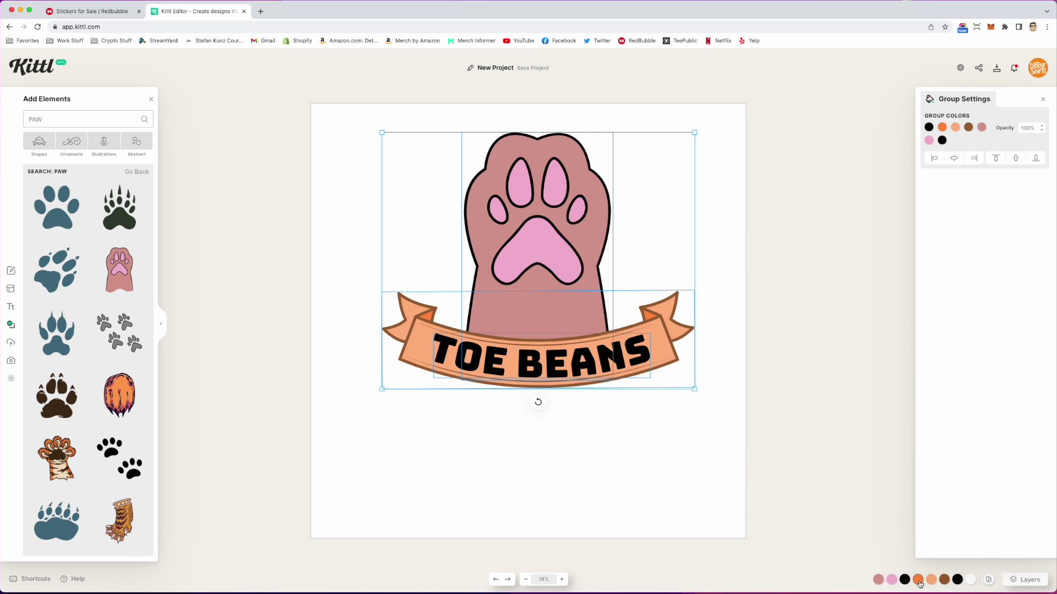
pyautogui.click(989, 581)
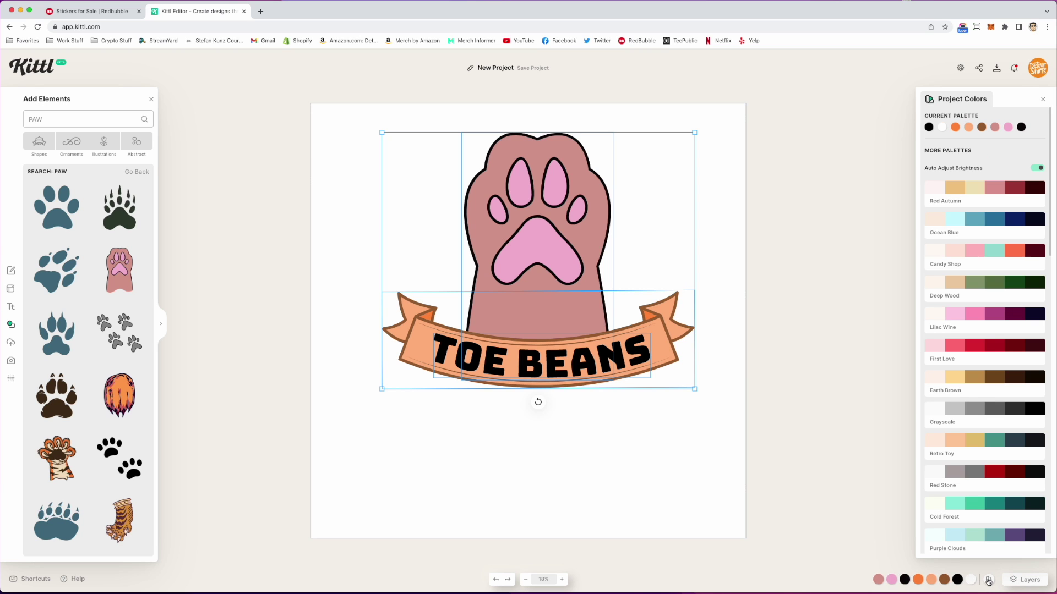
# - Try the preset palettes from Red Autumn through Purple Clouds on the design
pyautogui.click(968, 203)
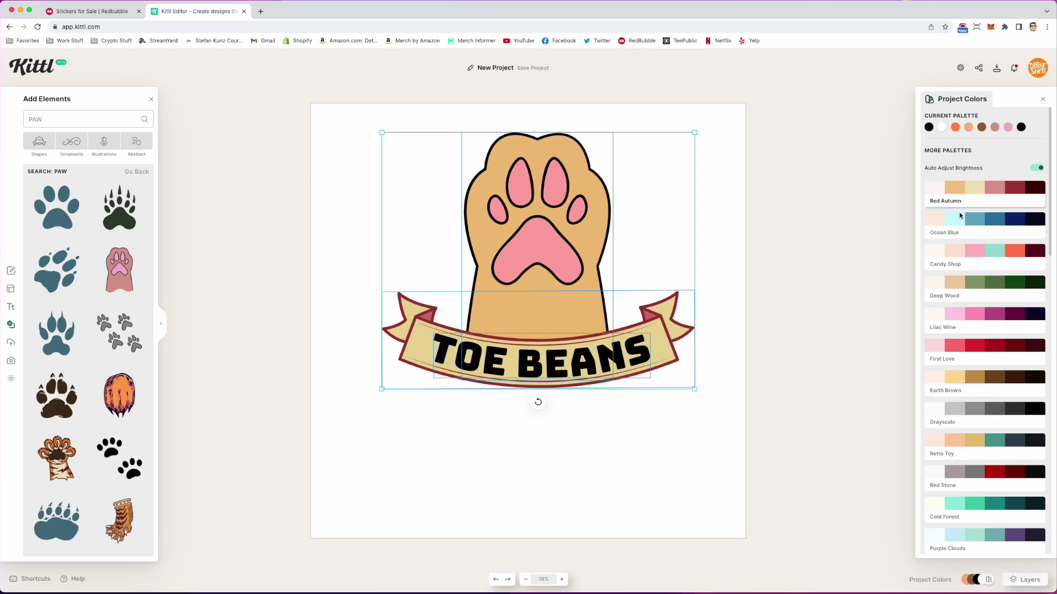
pyautogui.click(958, 225)
pyautogui.click(957, 252)
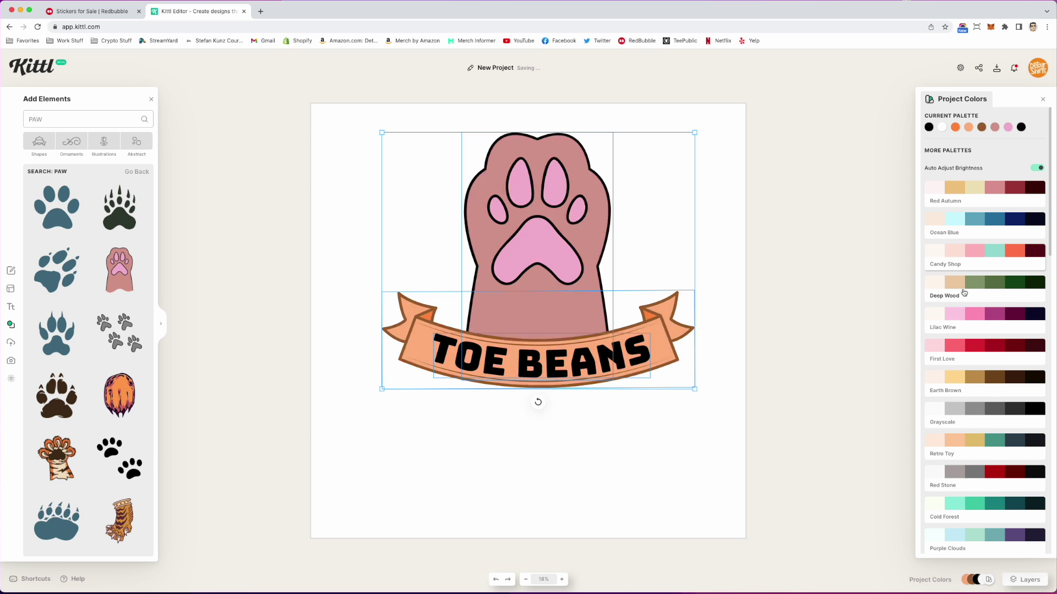
pyautogui.click(961, 317)
pyautogui.click(959, 345)
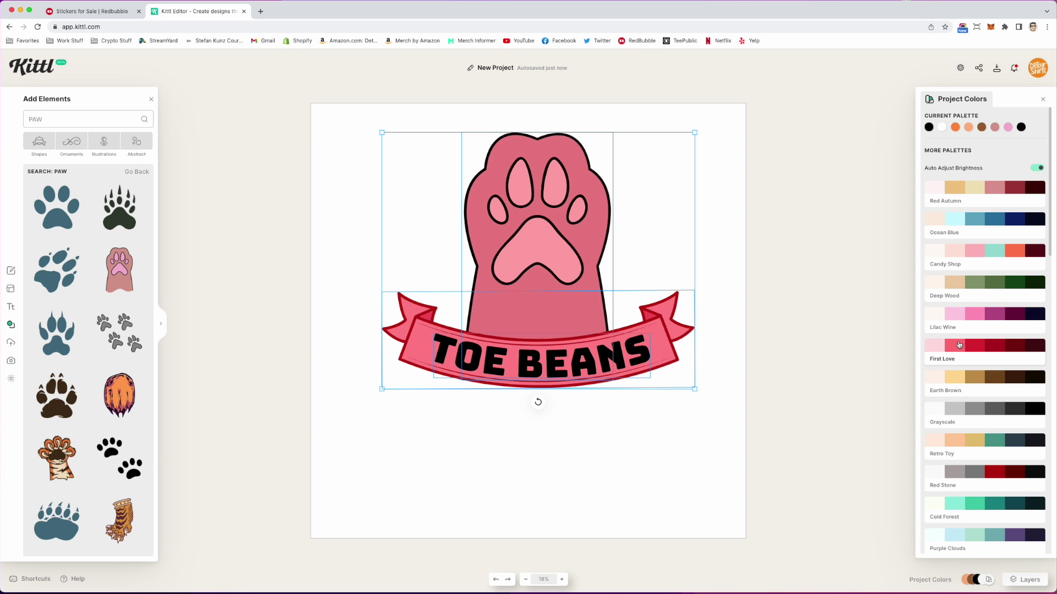
pyautogui.click(956, 377)
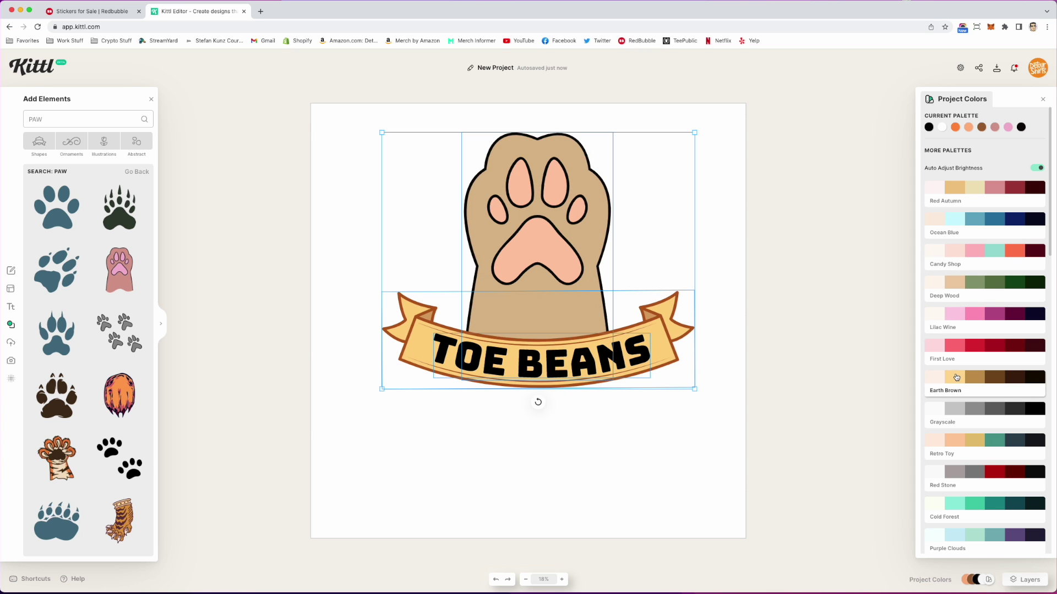
pyautogui.click(950, 407)
pyautogui.click(950, 440)
pyautogui.click(949, 472)
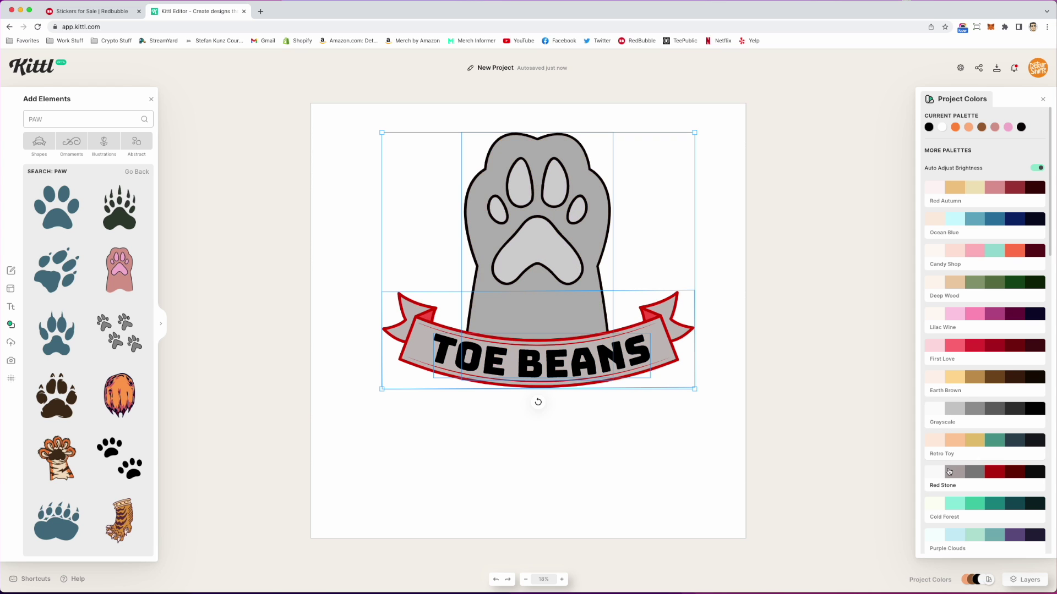
pyautogui.click(947, 504)
pyautogui.click(944, 537)
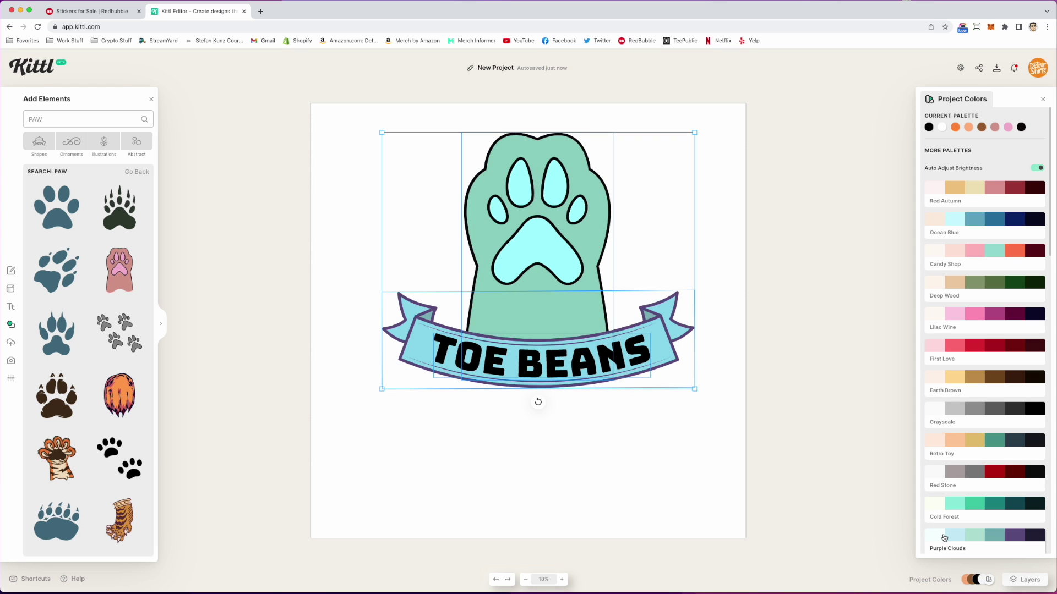
# - Apply the Red Autumn palette to the design
pyautogui.click(969, 219)
pyautogui.click(965, 190)
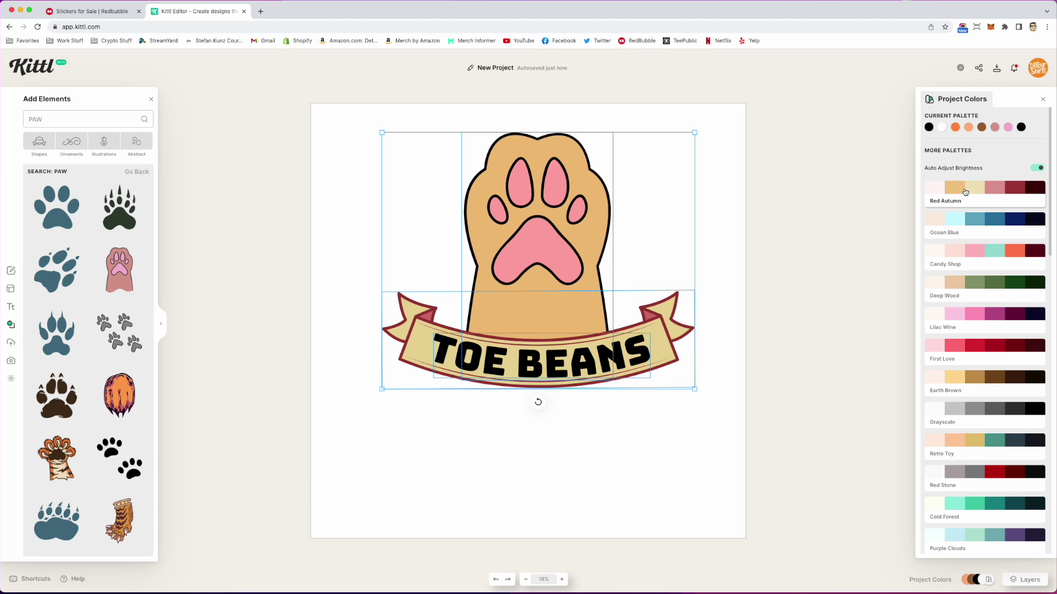
pyautogui.click(819, 148)
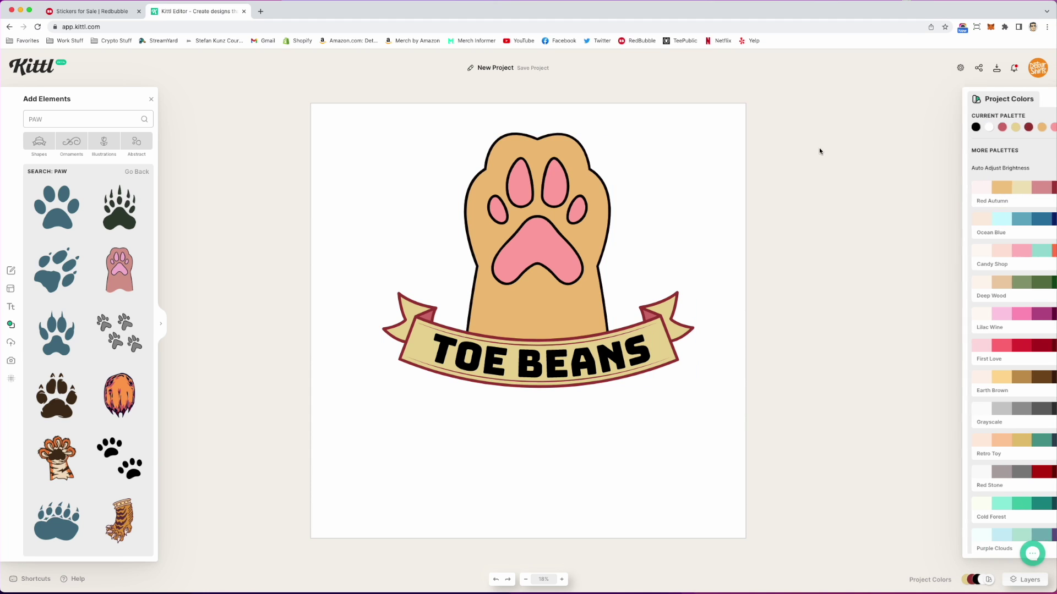
# - Recolour the pink pads of the paw to the muted pink ddaeae
pyautogui.click(520, 242)
pyautogui.doubleClick(522, 242)
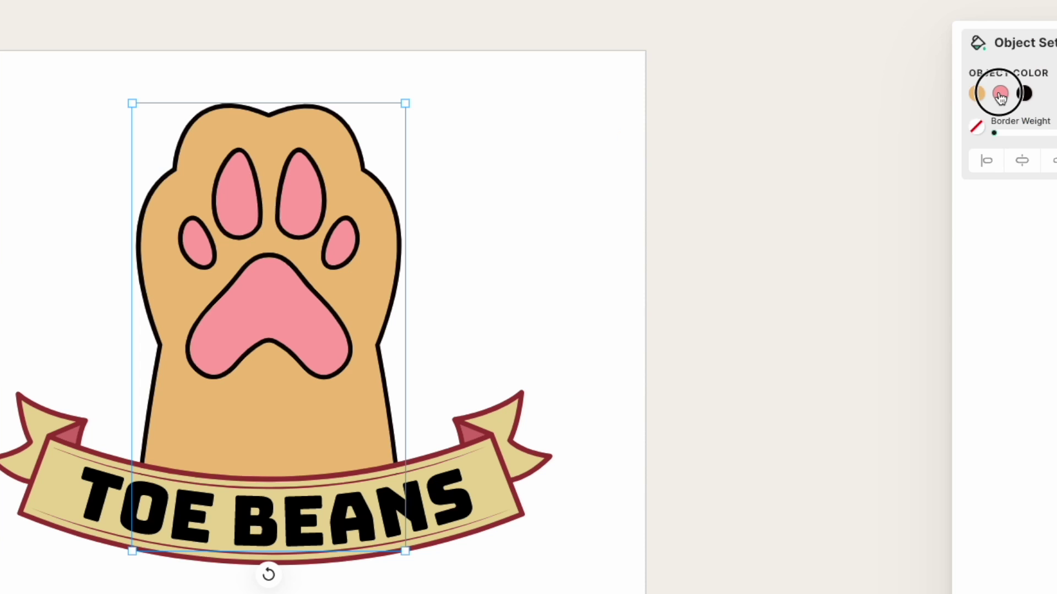
pyautogui.click(942, 127)
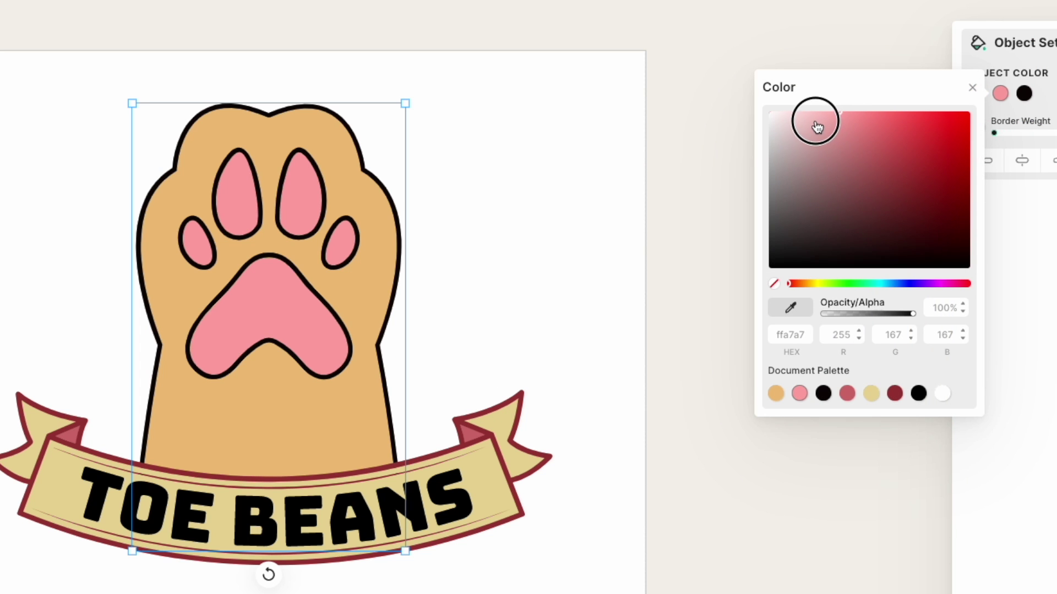
pyautogui.moveTo(840, 112); pyautogui.dragTo(813, 135)
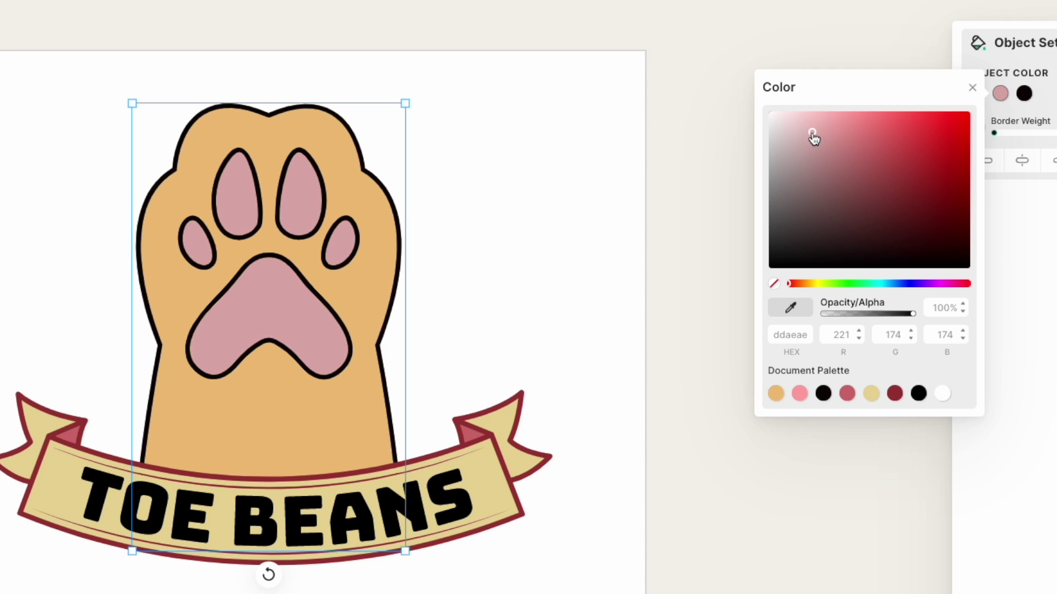
# - Set the TOE BEANS text colour to the near-black 0a0303 from the document palette
pyautogui.click(471, 480)
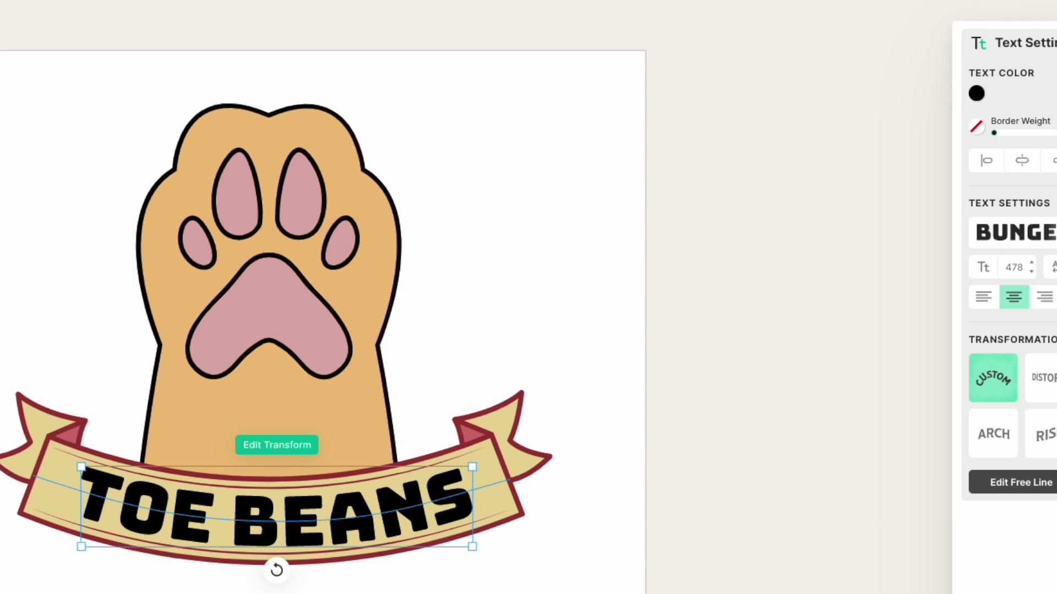
pyautogui.click(977, 93)
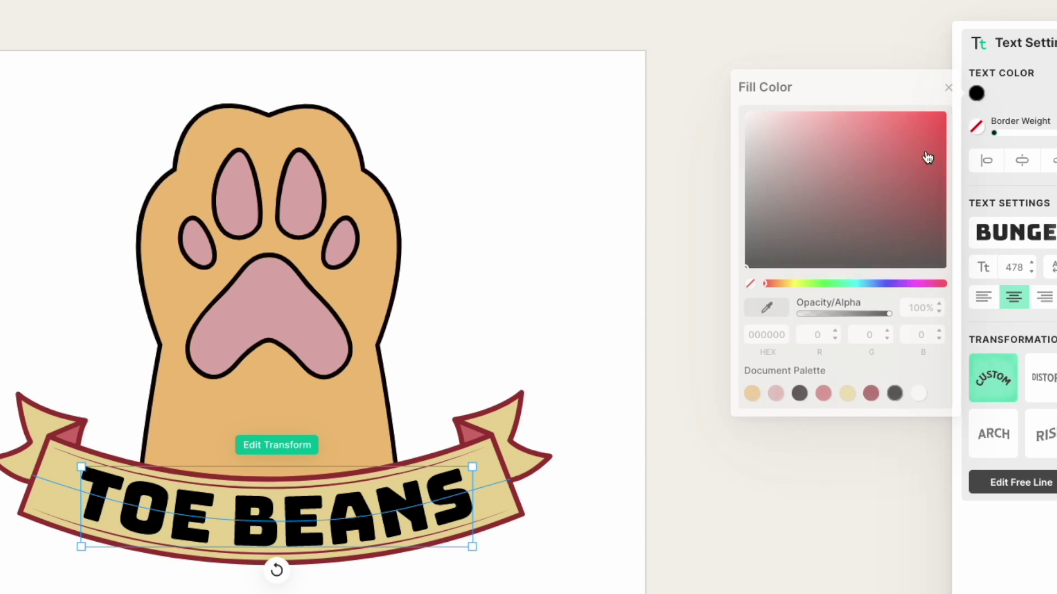
pyautogui.click(780, 393)
pyautogui.click(801, 396)
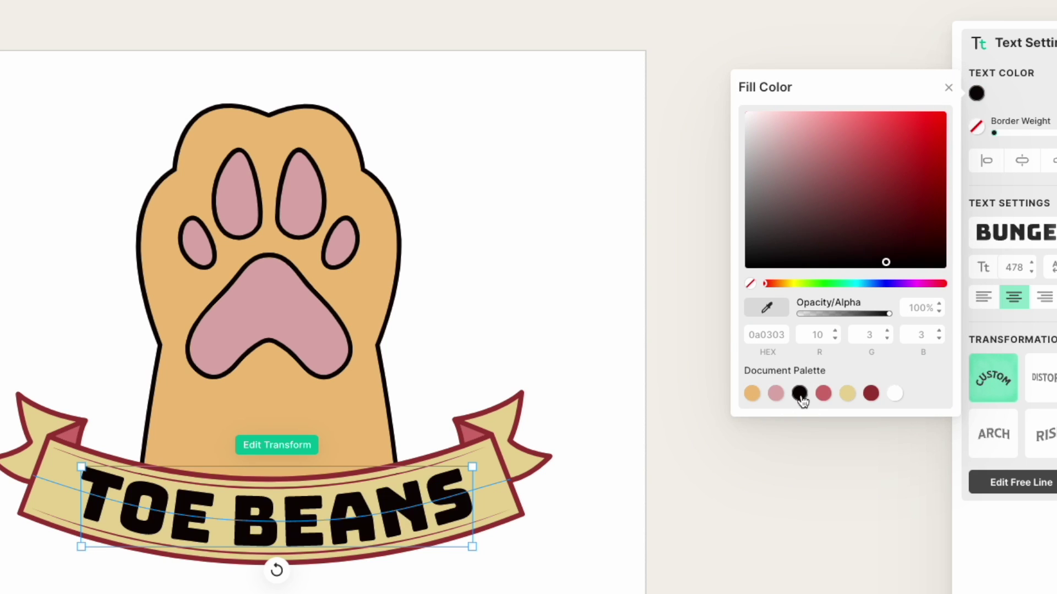
# - Recolour the banner with the near-black 0a0303 for its outline and white ffffff for its fill
pyautogui.click(507, 431)
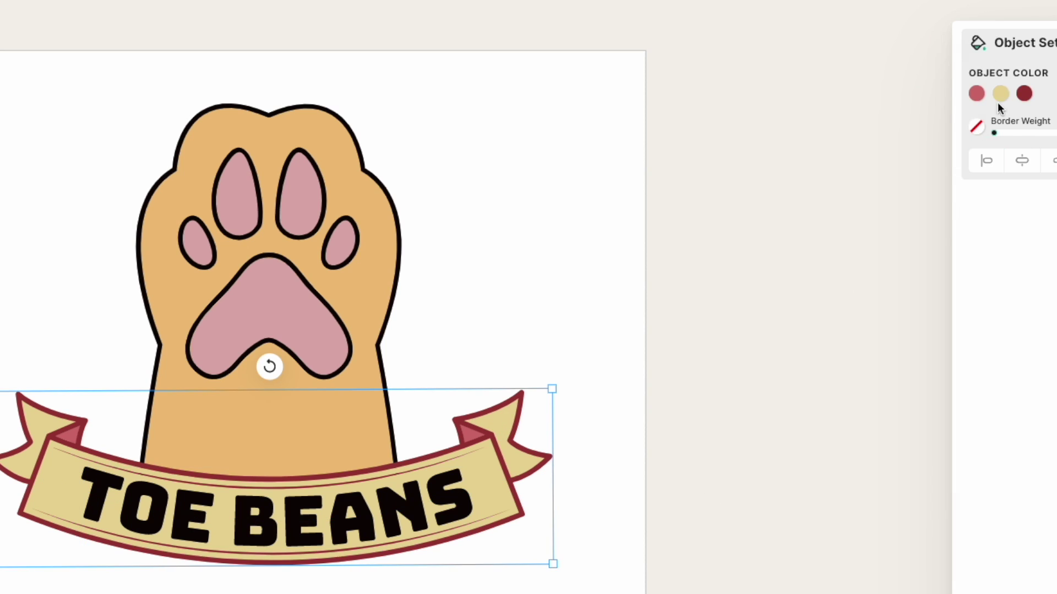
pyautogui.click(1024, 93)
pyautogui.click(850, 390)
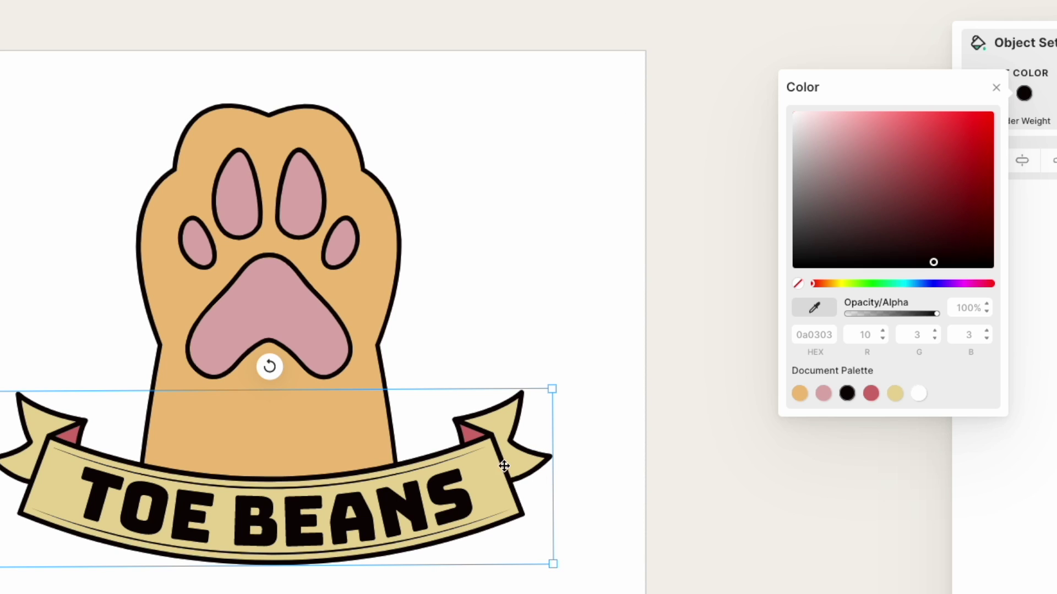
pyautogui.click(1052, 98)
pyautogui.click(1000, 93)
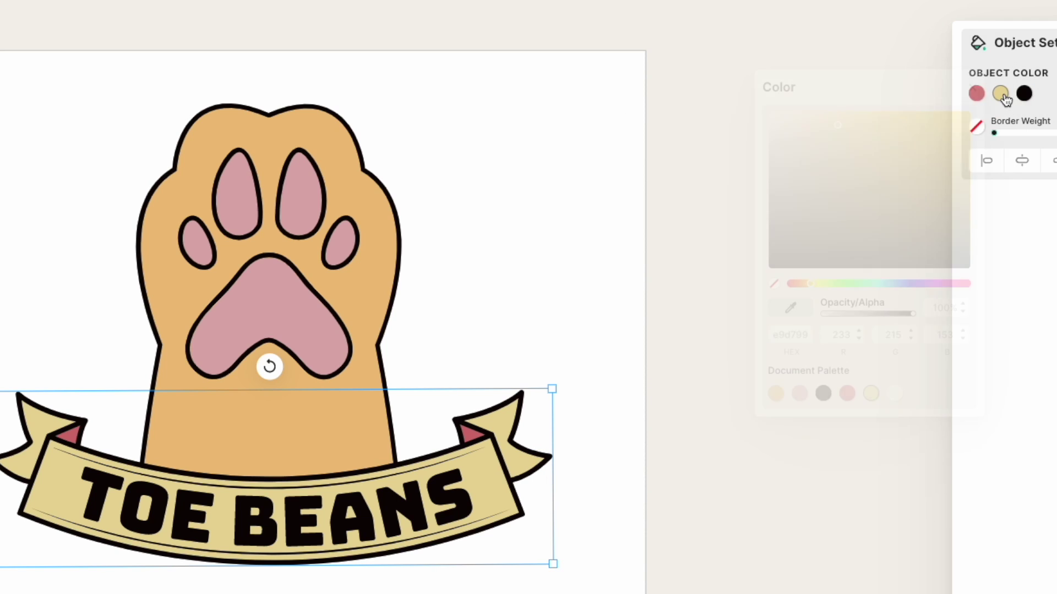
pyautogui.click(895, 393)
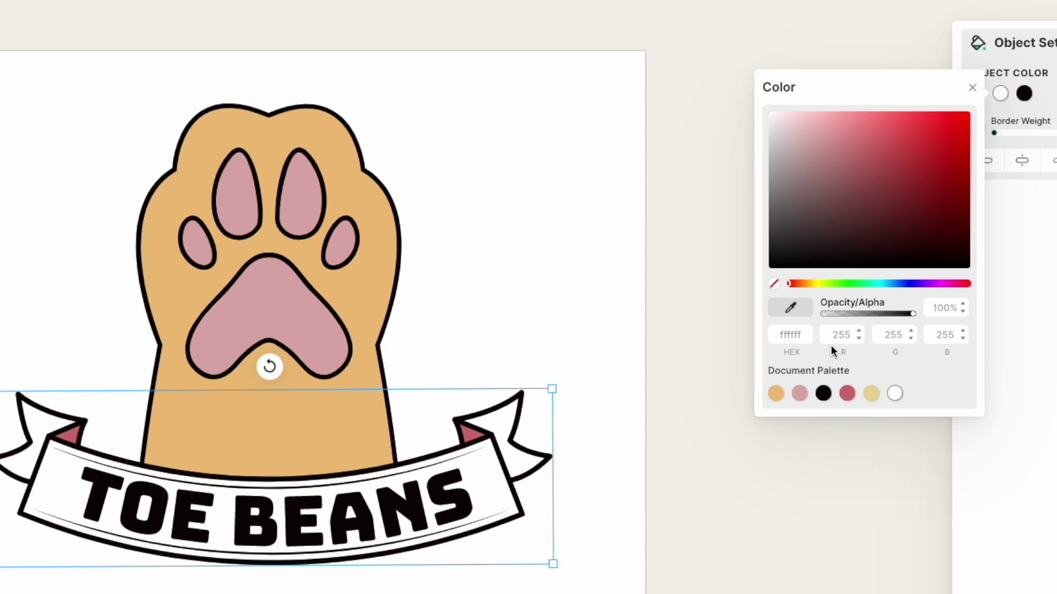
pyautogui.click(602, 99)
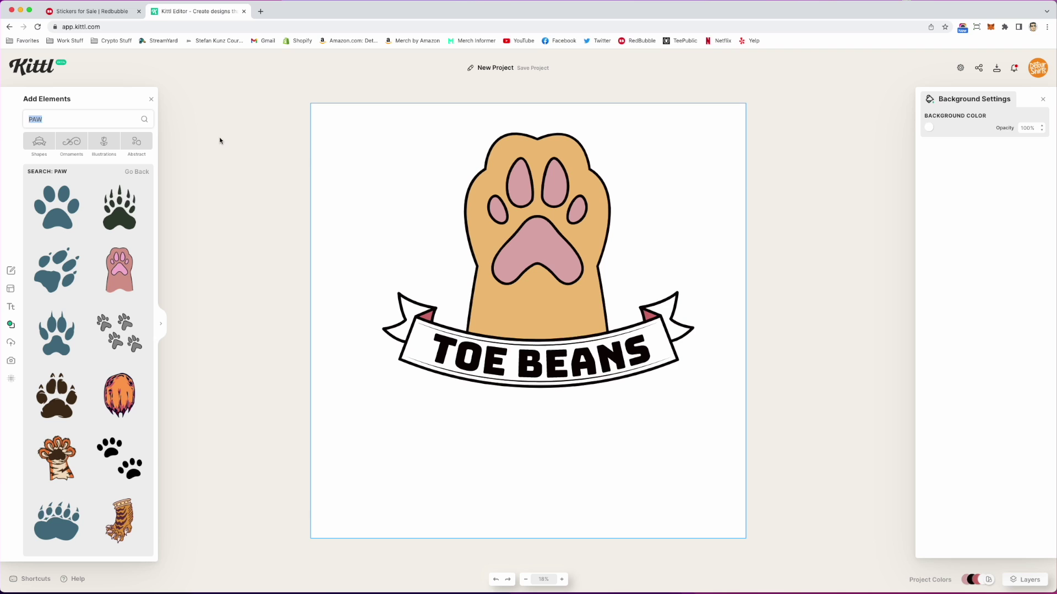
# - Select the paw, banner and text together, enlarge them to nearly fill the artboard and centre them
pyautogui.moveTo(246, 108); pyautogui.dragTo(731, 501)
pyautogui.moveTo(692, 389); pyautogui.dragTo(762, 462)
pyautogui.moveTo(694, 407); pyautogui.dragTo(644, 437)
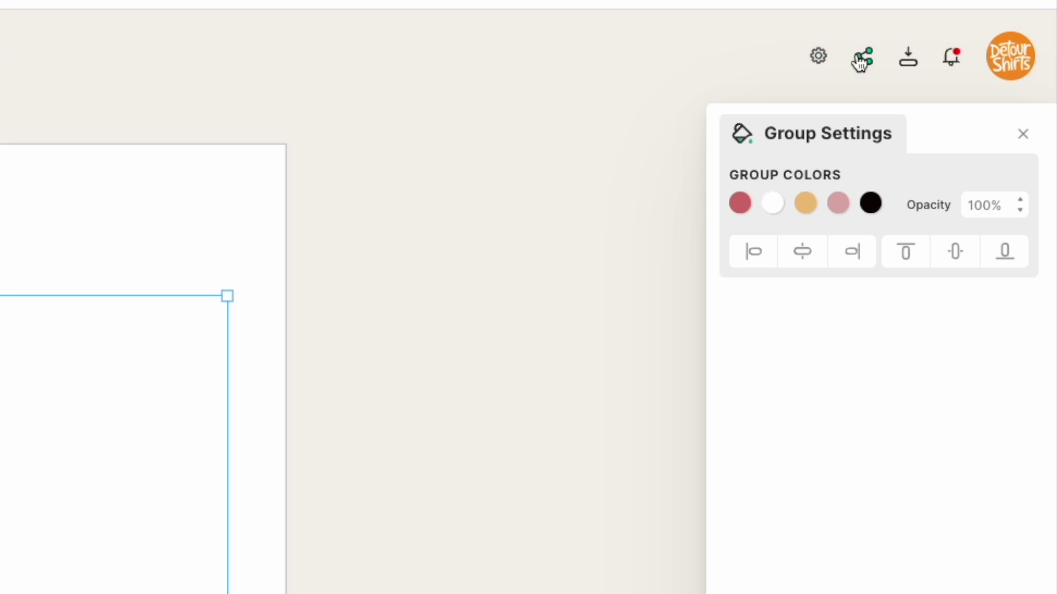
# - Download the design as a PNG with Remove Background and Optimize Quality turned on
pyautogui.click(998, 68)
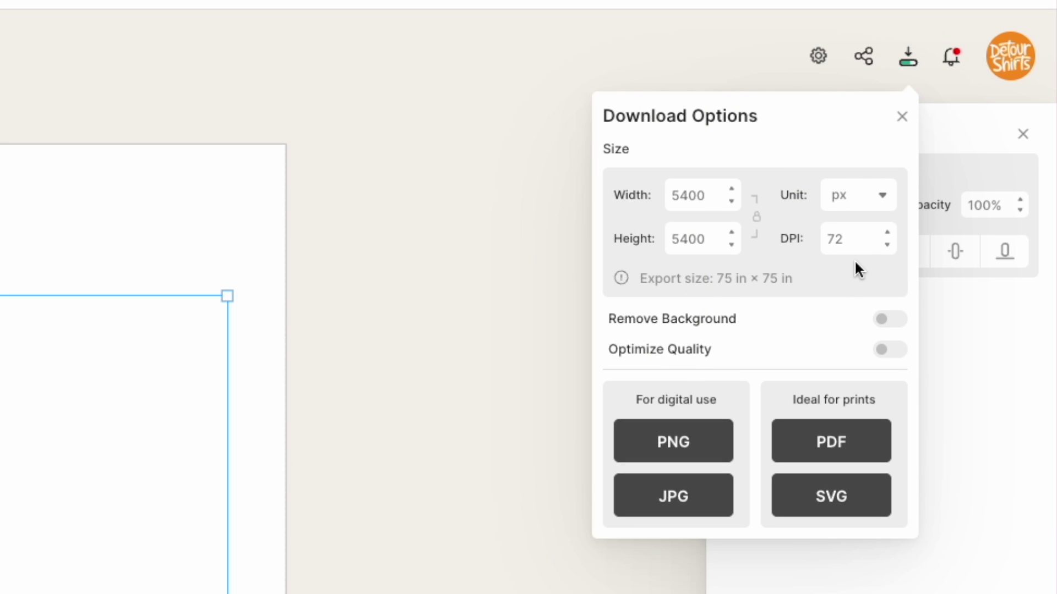
pyautogui.click(892, 321)
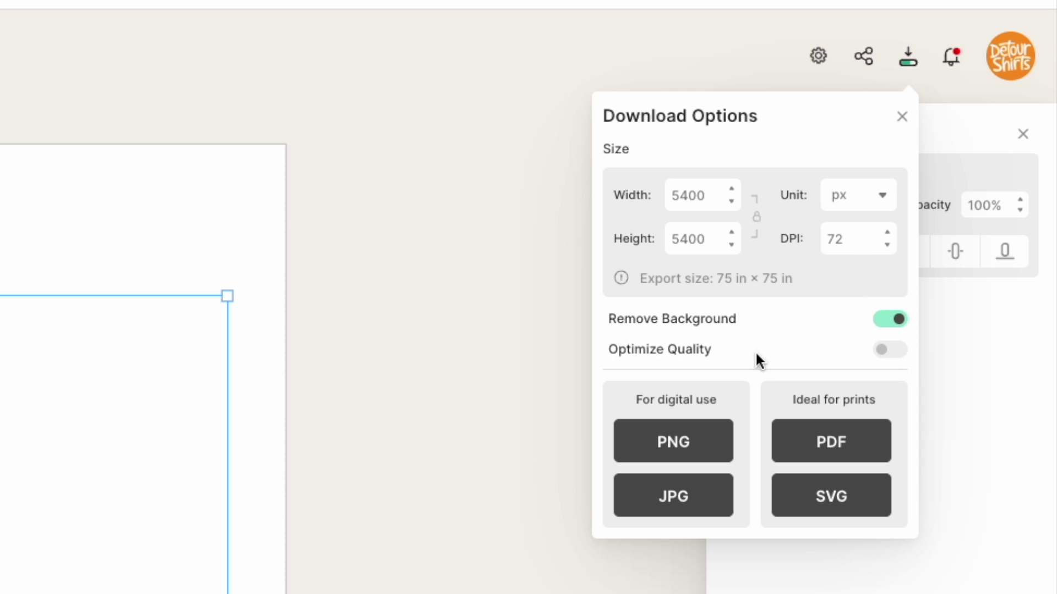
pyautogui.click(899, 351)
pyautogui.click(707, 450)
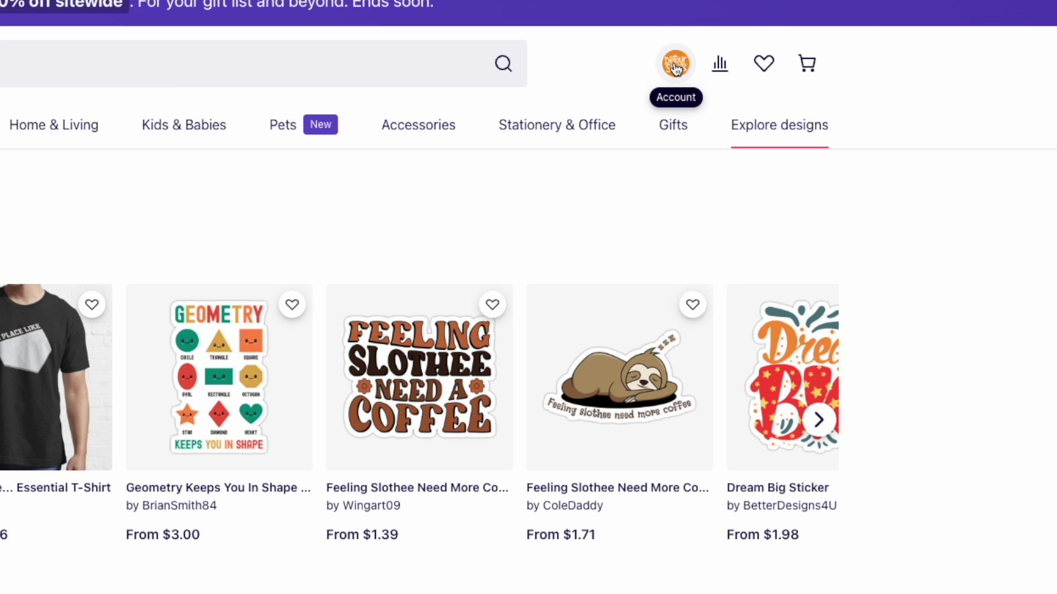
# - Switch to Redbubble and open the Add New Work page from the account options
pyautogui.click(676, 65)
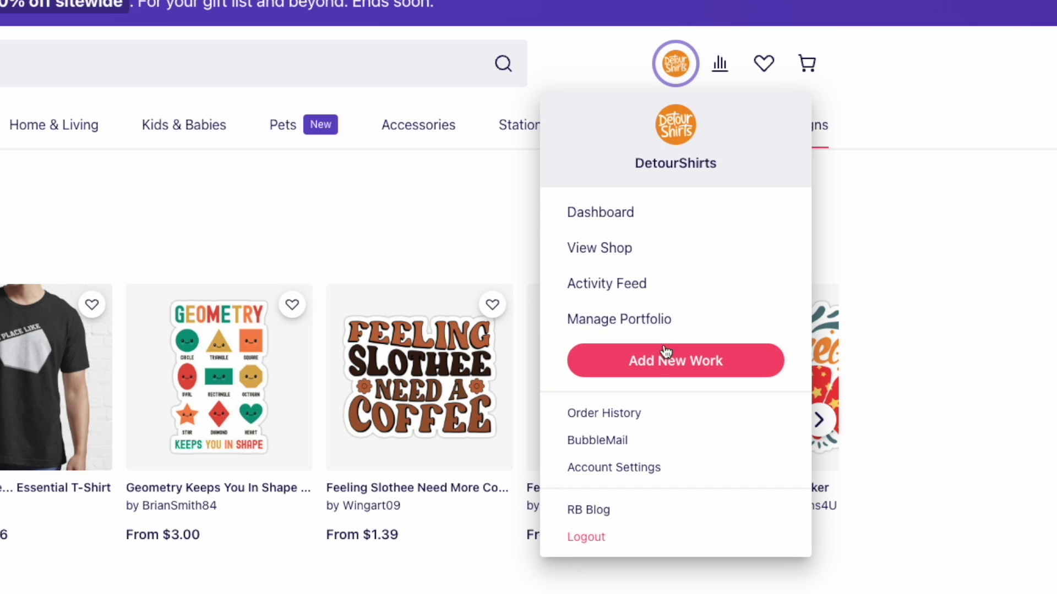
pyautogui.click(669, 359)
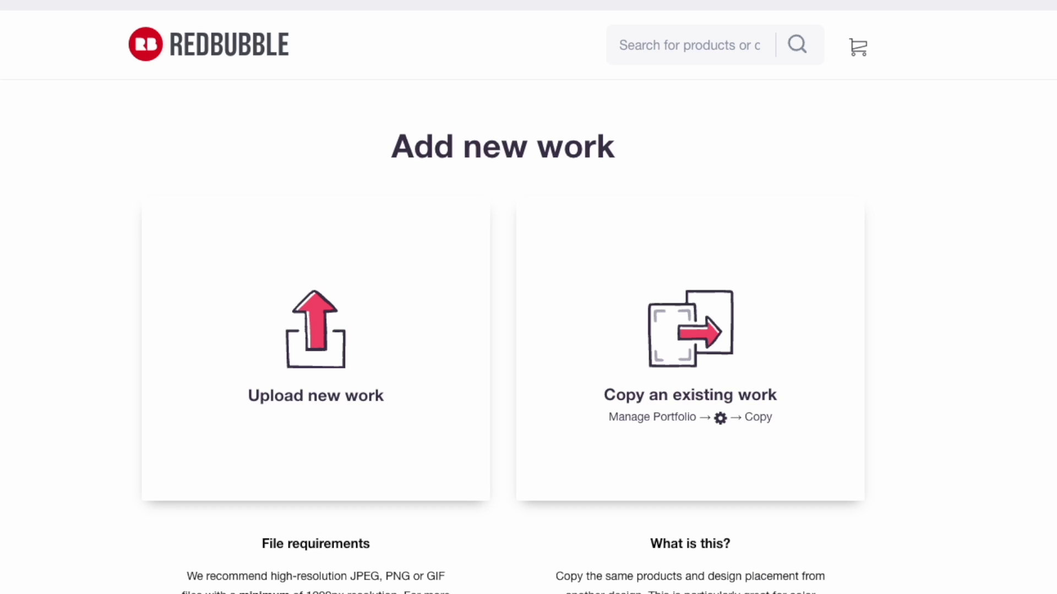
# - Upload the TOE BEANS PNG as new work and title it "Toe Beans Cat Paw Cute"
pyautogui.moveTo(0, 353); pyautogui.dragTo(326, 339)
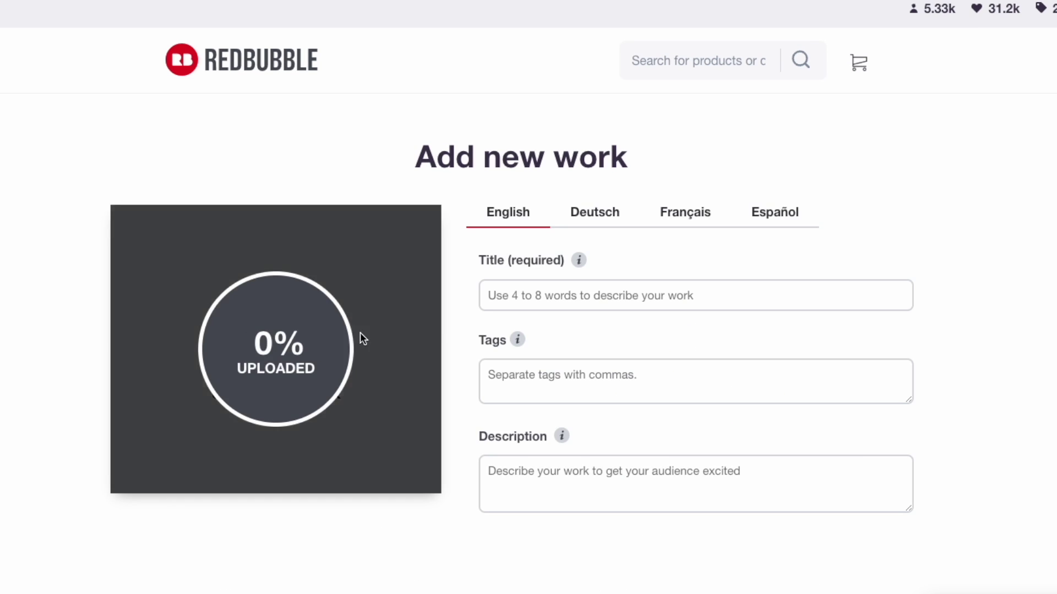
pyautogui.click(537, 296)
pyautogui.write('TOE')
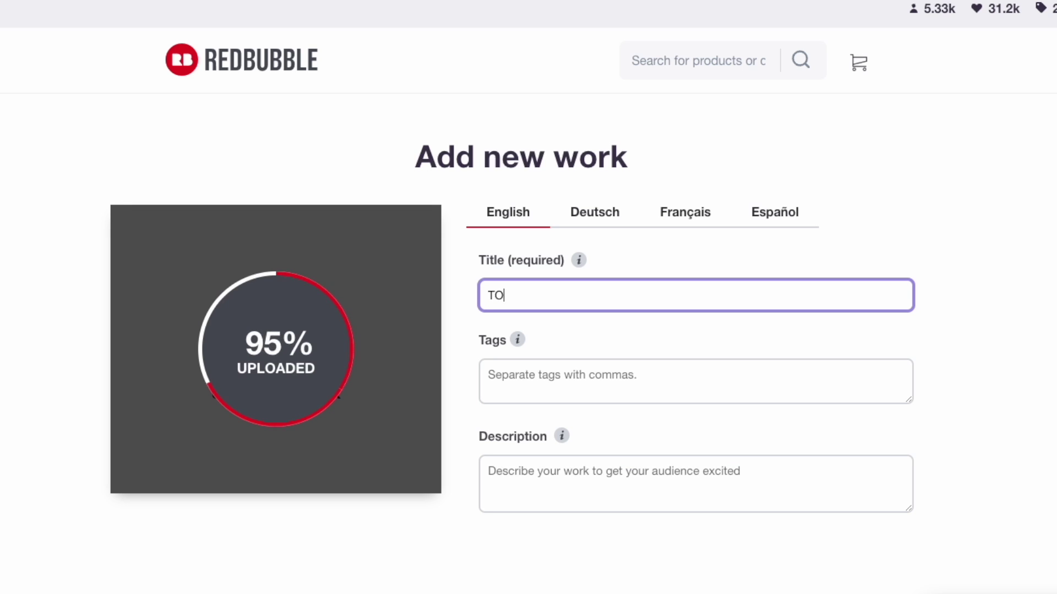
pyautogui.press('BackSpace')
pyautogui.press('BackSpace')
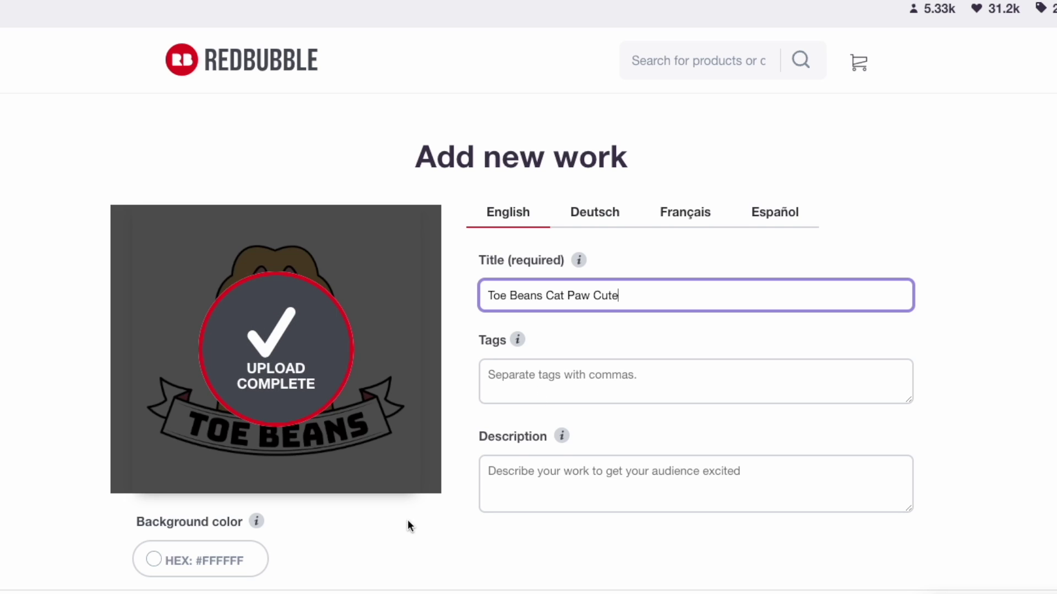
# - Open the Stickers & Magnets design settings and apply them with the image placement as it is
pyautogui.scroll(-4, 407, 525)
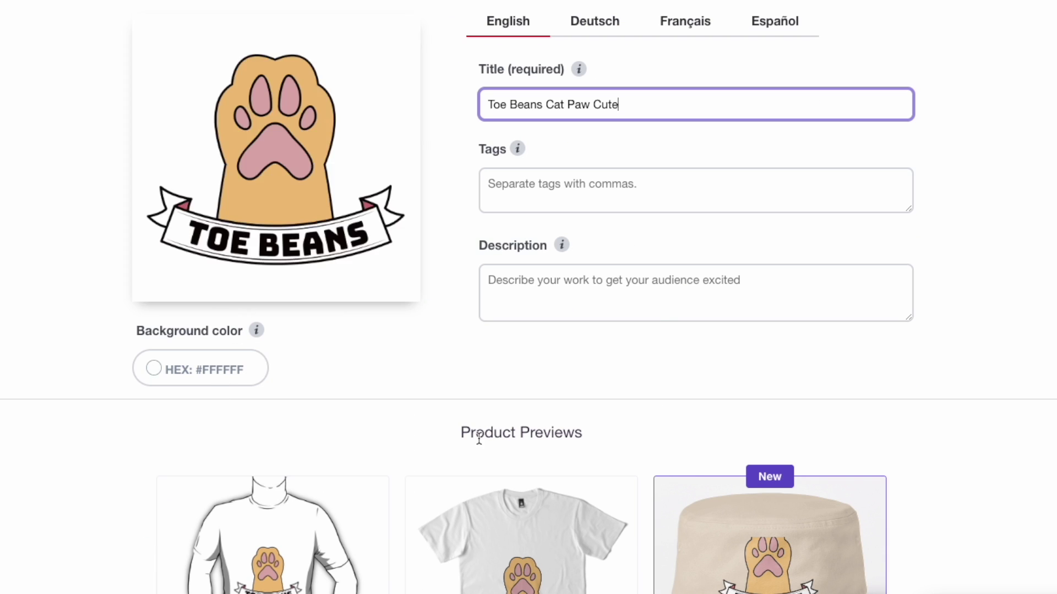
pyautogui.scroll(-10, 497, 487)
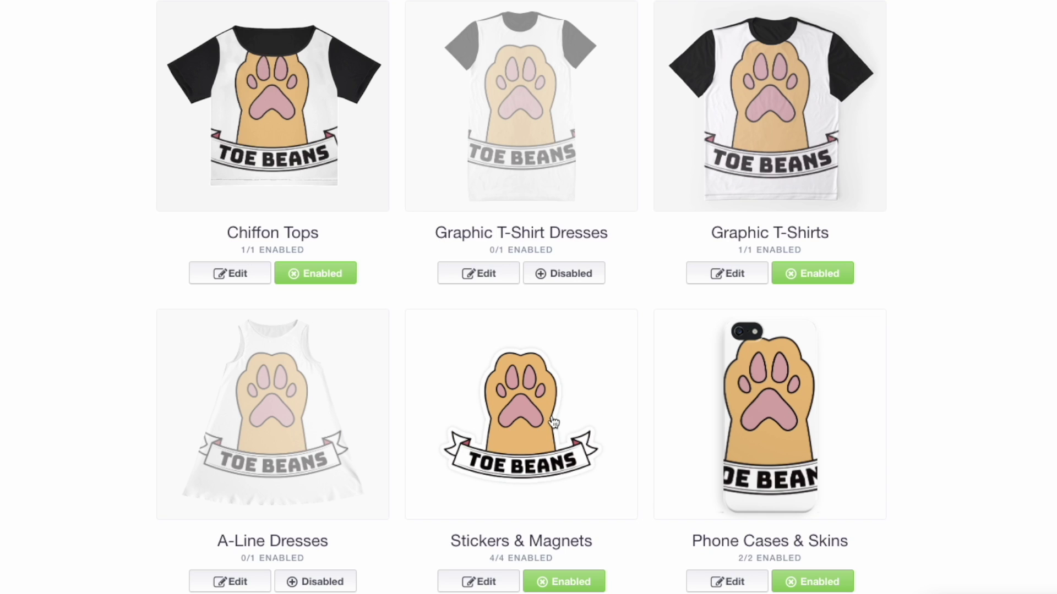
pyautogui.click(522, 435)
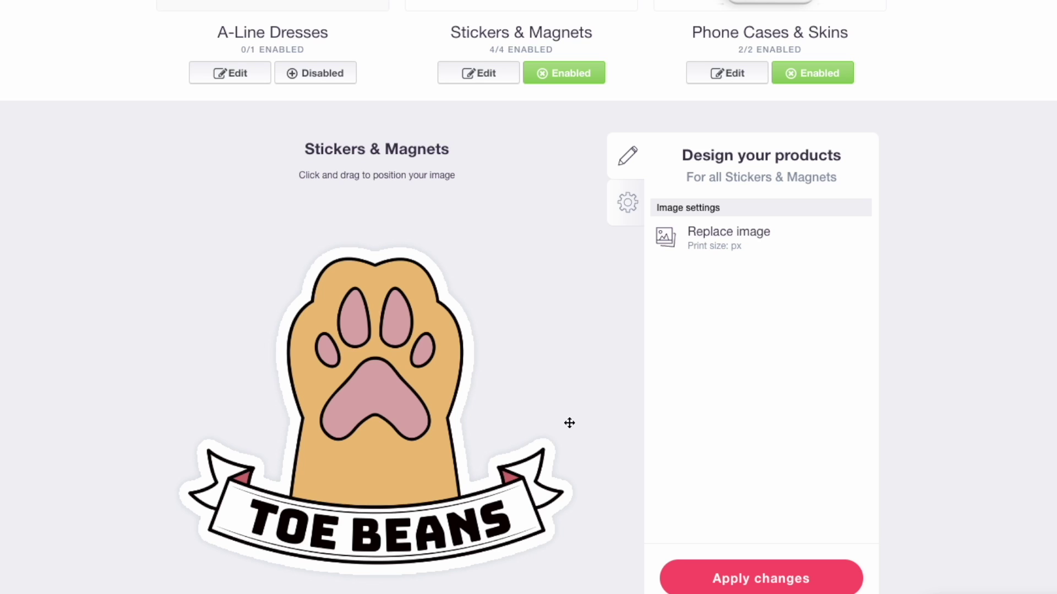
pyautogui.click(730, 584)
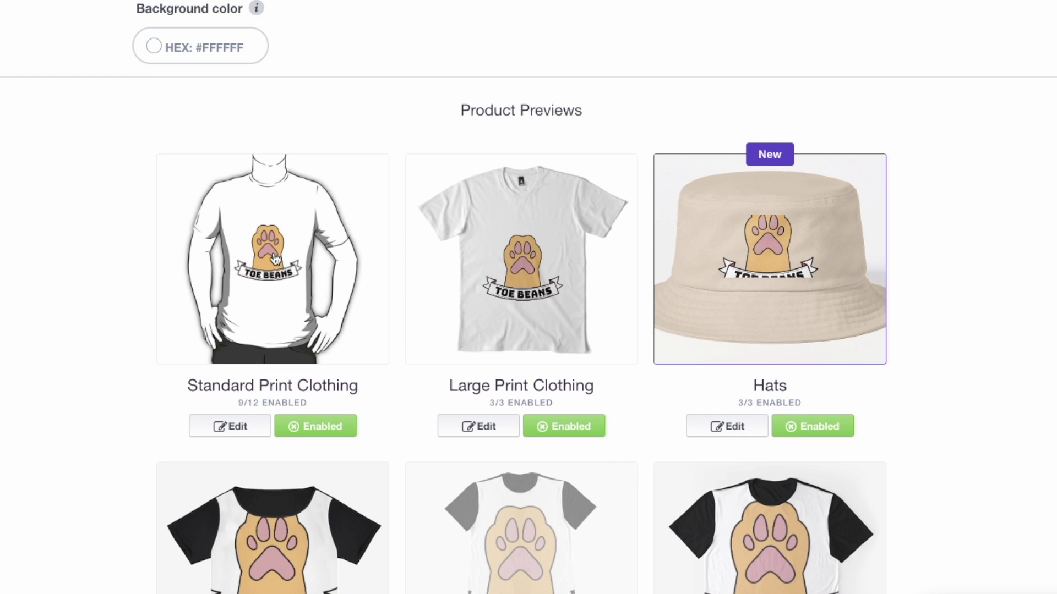
# - Disable the Standard Print Clothing, Large Print Clothing, Chiffon Tops and Graphic T-Shirts products
pyautogui.click(323, 425)
pyautogui.click(564, 427)
pyautogui.scroll(-8, 564, 427)
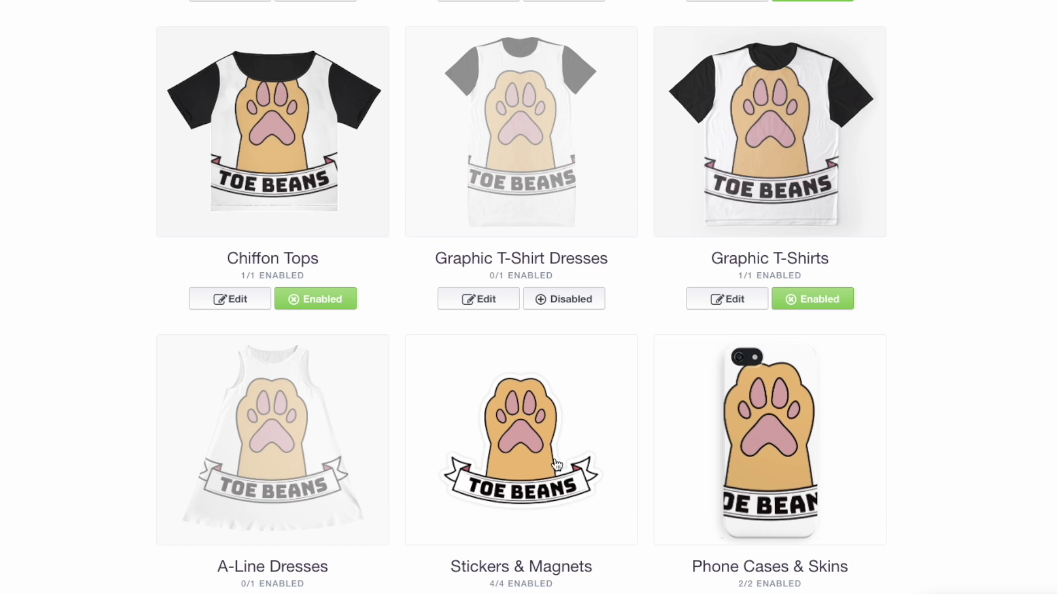
pyautogui.click(334, 303)
pyautogui.click(813, 298)
pyautogui.scroll(-3, 813, 298)
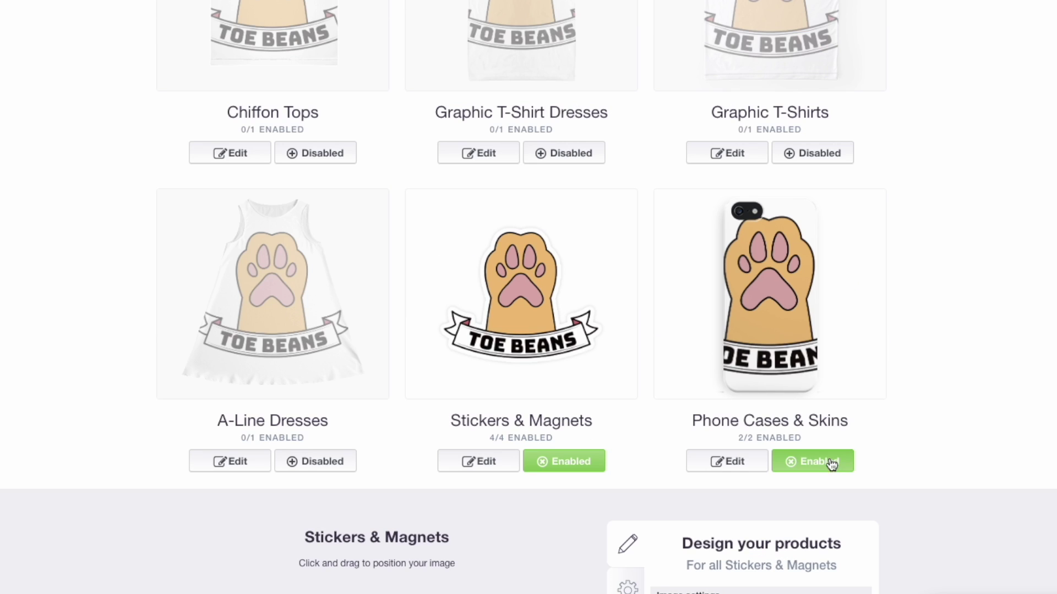
# - Disable the Phone Cases & Skins, Mouse Pads and Pillows & Totes products
pyautogui.click(835, 461)
pyautogui.scroll(-10, 683, 500)
pyautogui.scroll(-6, 682, 501)
pyautogui.click(575, 352)
pyautogui.click(819, 349)
pyautogui.scroll(-4, 633, 495)
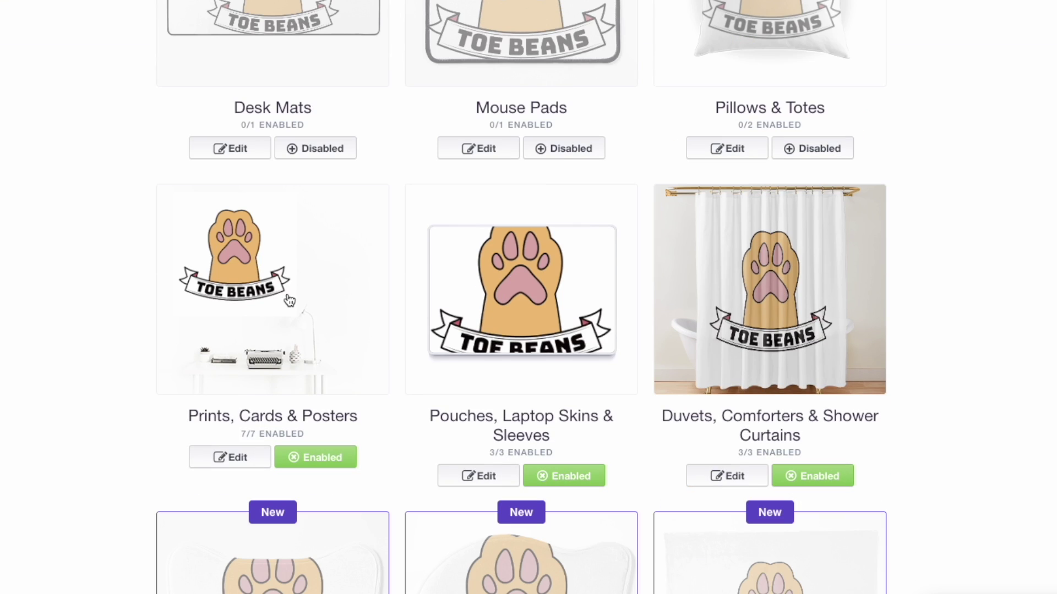
# - Disable Prints, Cards & Posters, Pouches, Laptop Skins & Sleeves, and Duvets, Comforters & Shower Curtains
pyautogui.click(320, 463)
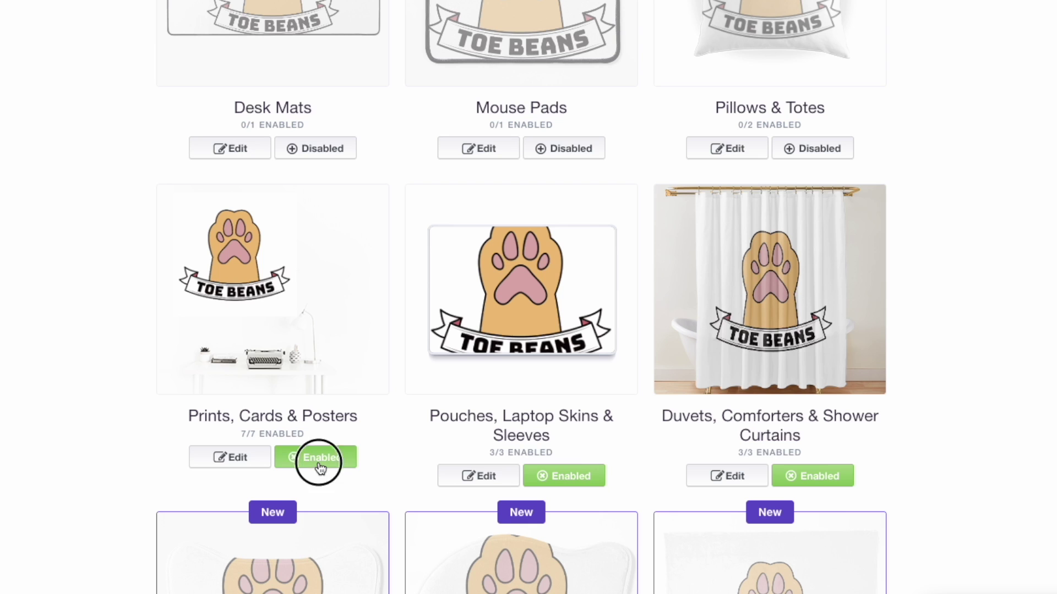
pyautogui.click(567, 476)
pyautogui.click(807, 477)
# - Set the media to Digital Art and Design & Illustration, and add the work to the Stickers collection
pyautogui.scroll(-7, 807, 477)
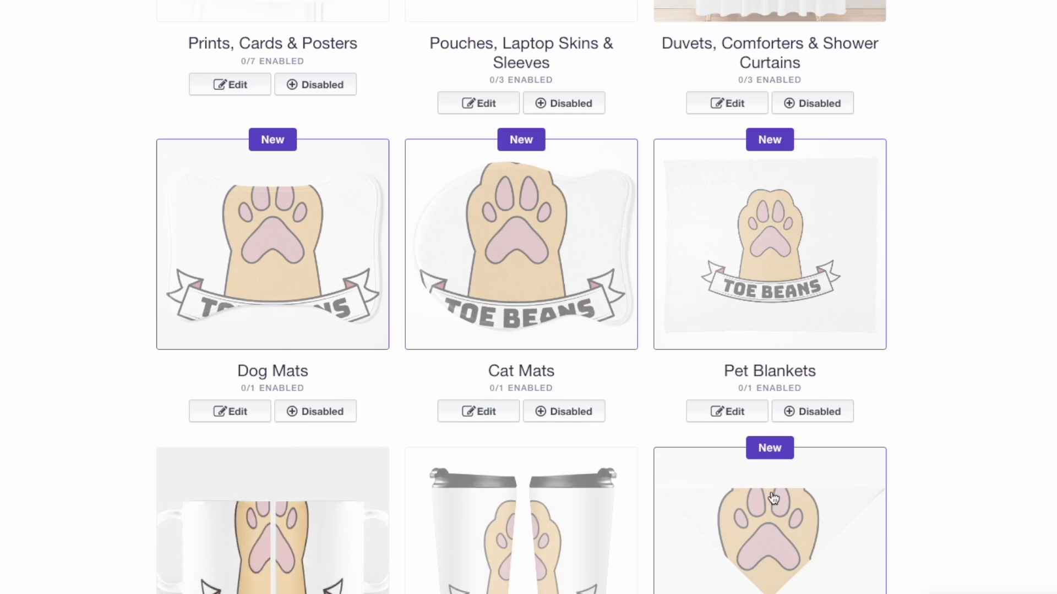
pyautogui.scroll(-12, 738, 547)
pyautogui.scroll(-20, 738, 547)
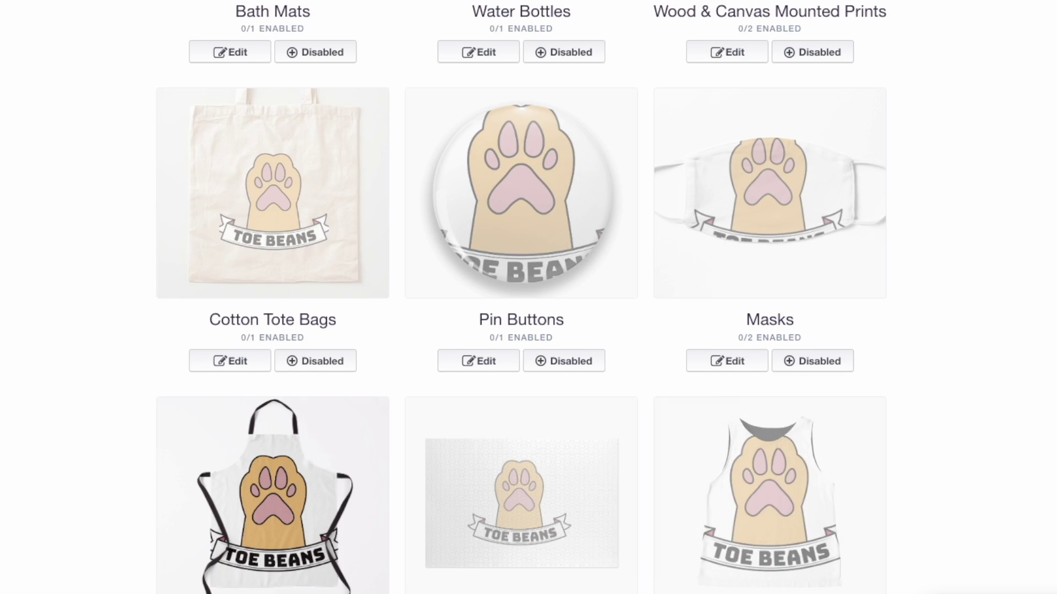
pyautogui.scroll(-15, 661, 489)
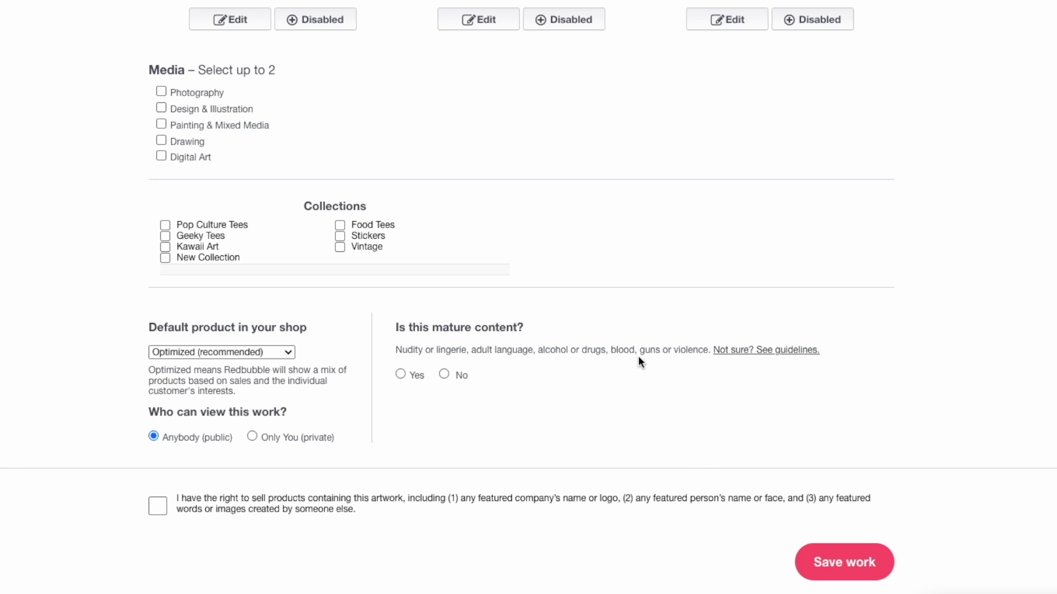
pyautogui.scroll(1, 503, 214)
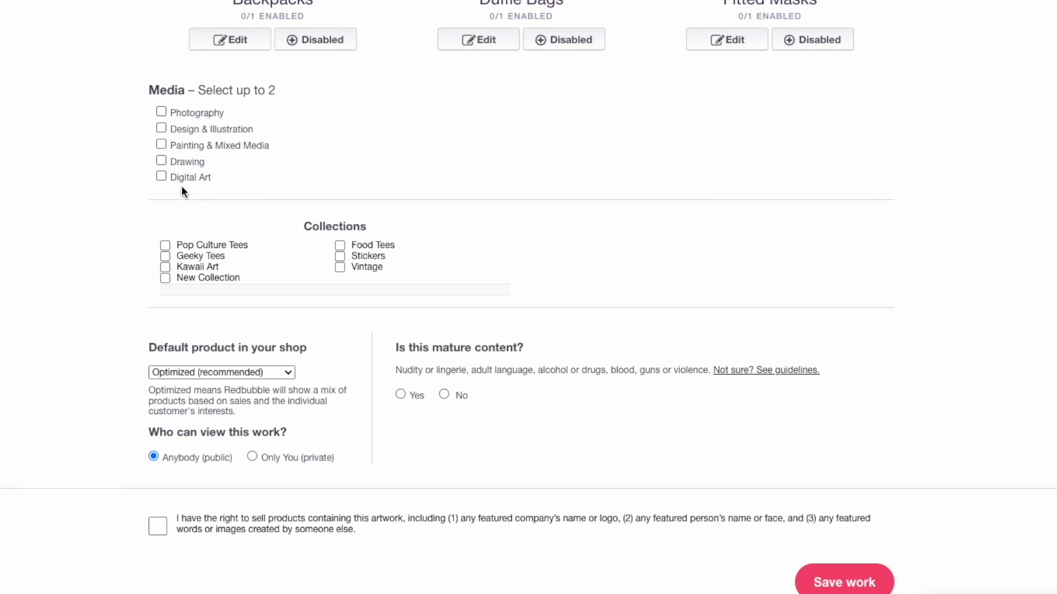
pyautogui.click(162, 177)
pyautogui.click(160, 128)
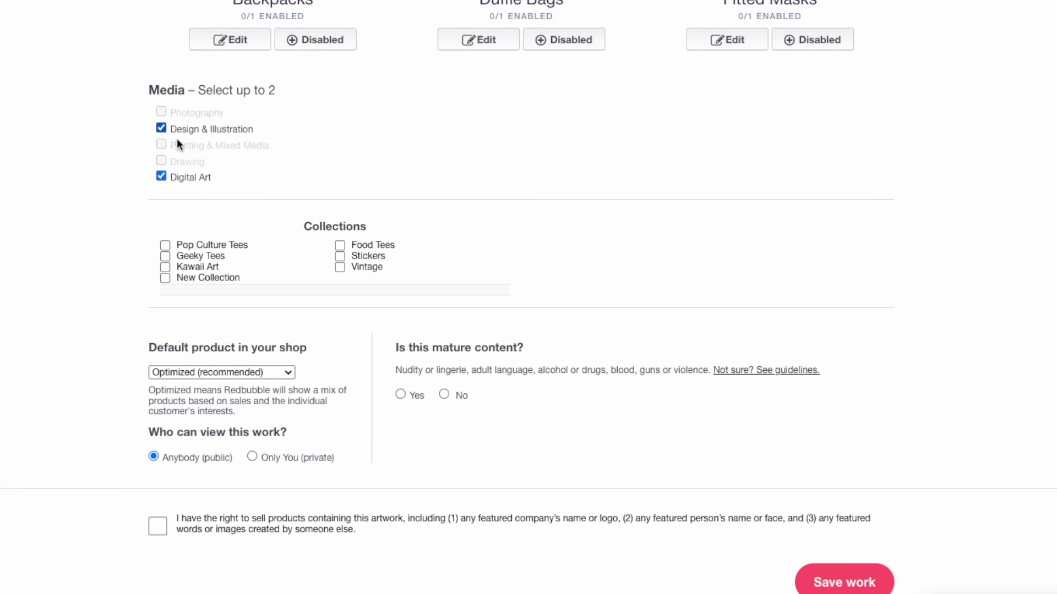
pyautogui.click(345, 257)
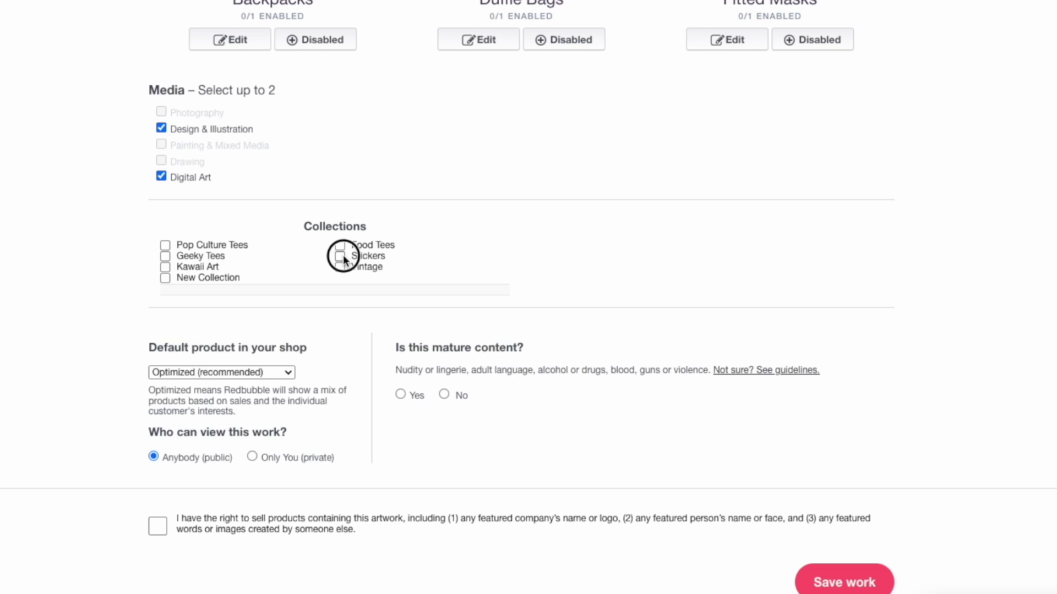
# - Mark the work as not mature content and make Sticker the default product in the shop
pyautogui.click(447, 393)
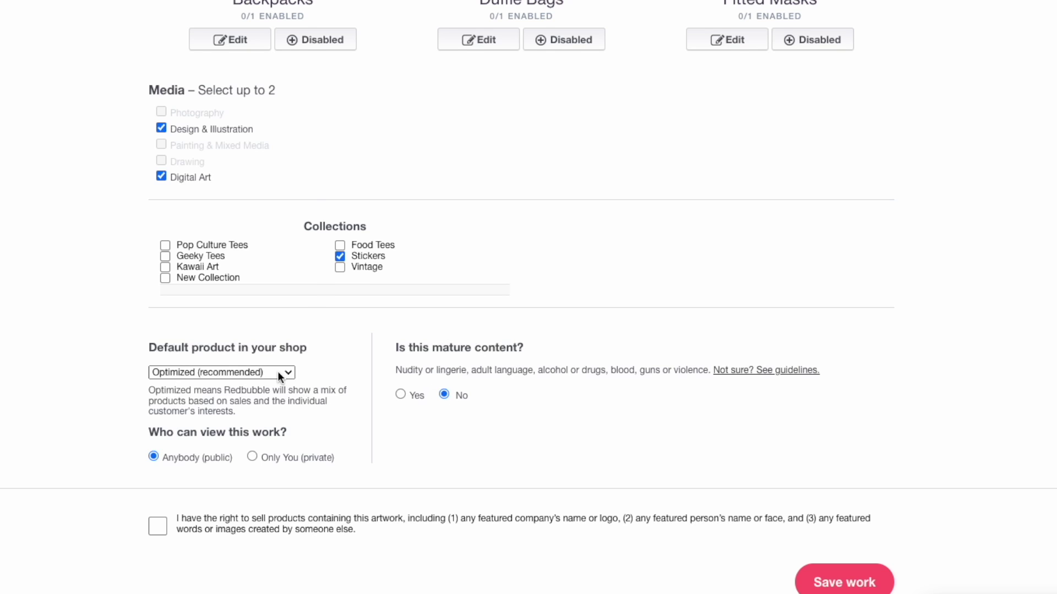
pyautogui.click(277, 372)
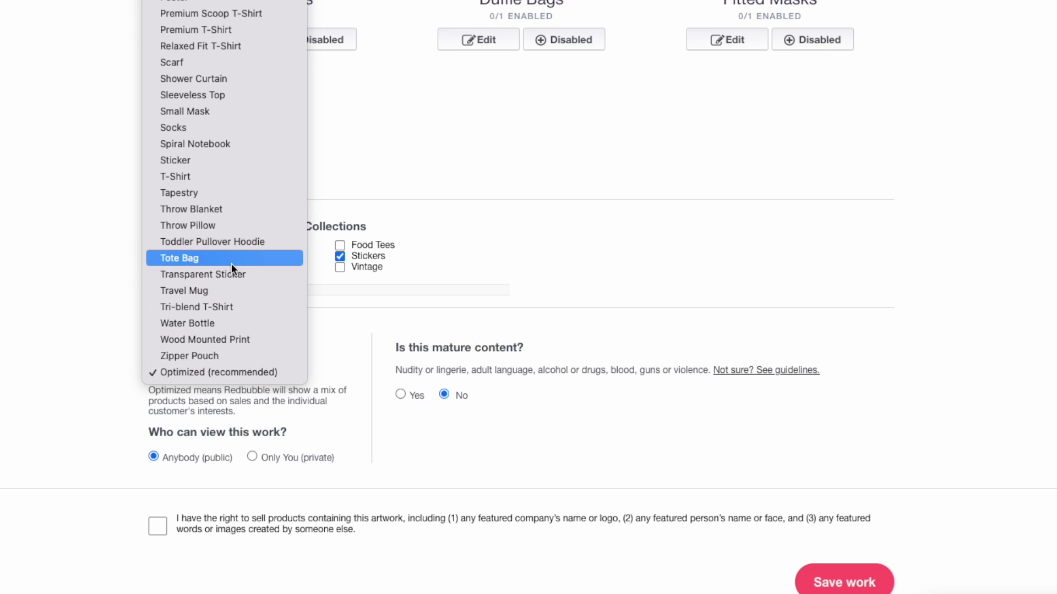
pyautogui.click(209, 159)
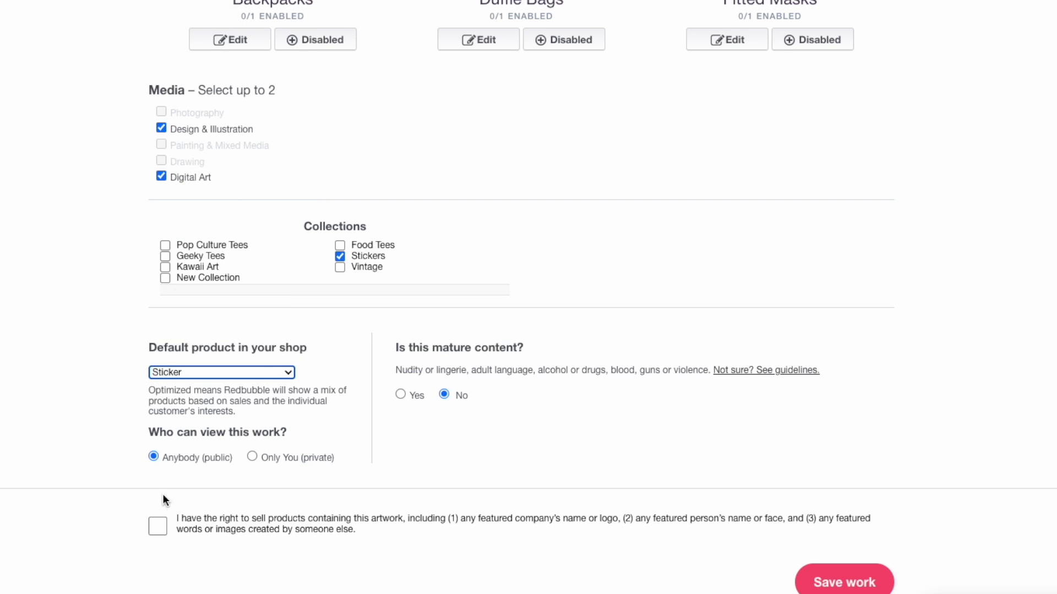
# - Confirm the right to sell products with this artwork and save the work
pyautogui.click(158, 527)
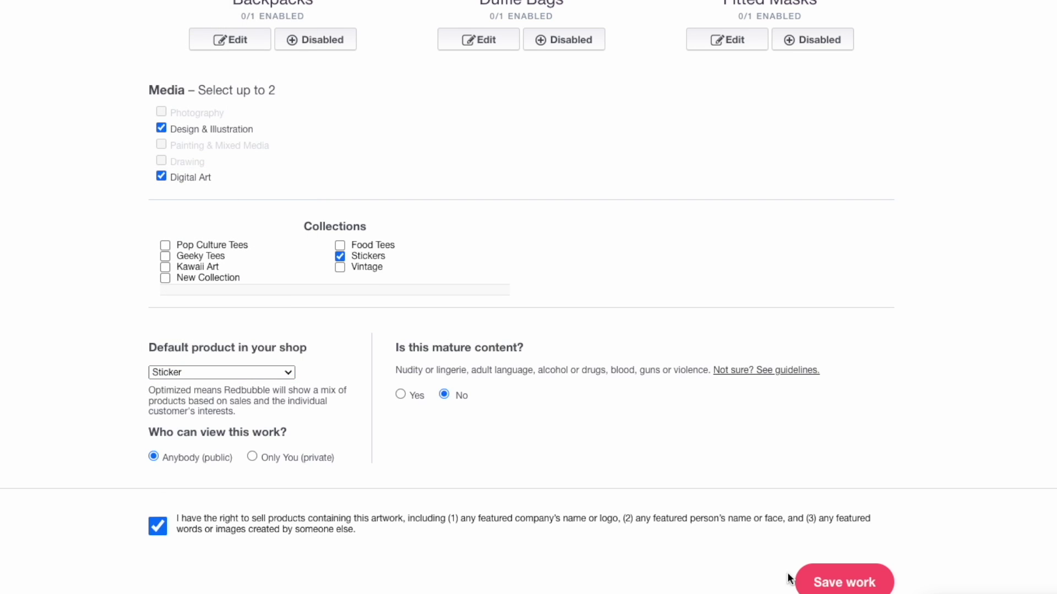
pyautogui.click(845, 584)
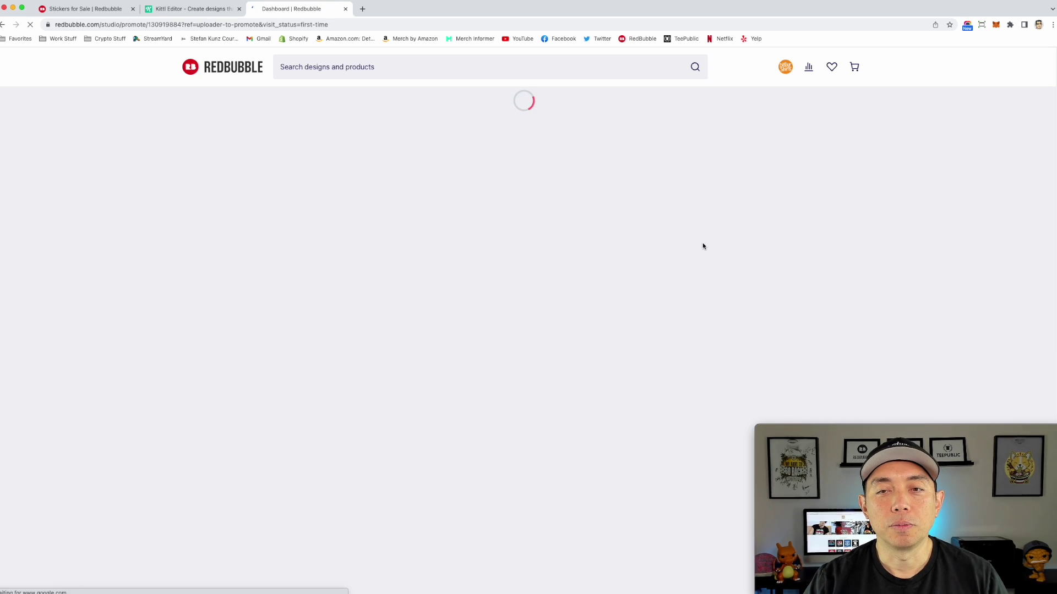
# - Review the sharing choices and additional product options offered for the Magnet on the promote page
pyautogui.scroll(-5, 567, 355)
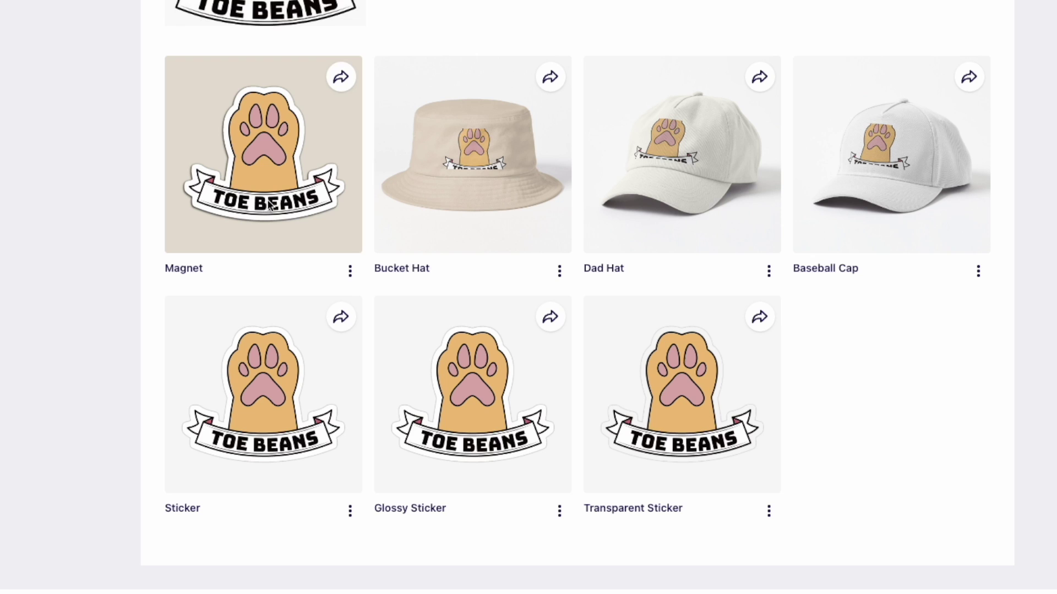
pyautogui.click(340, 78)
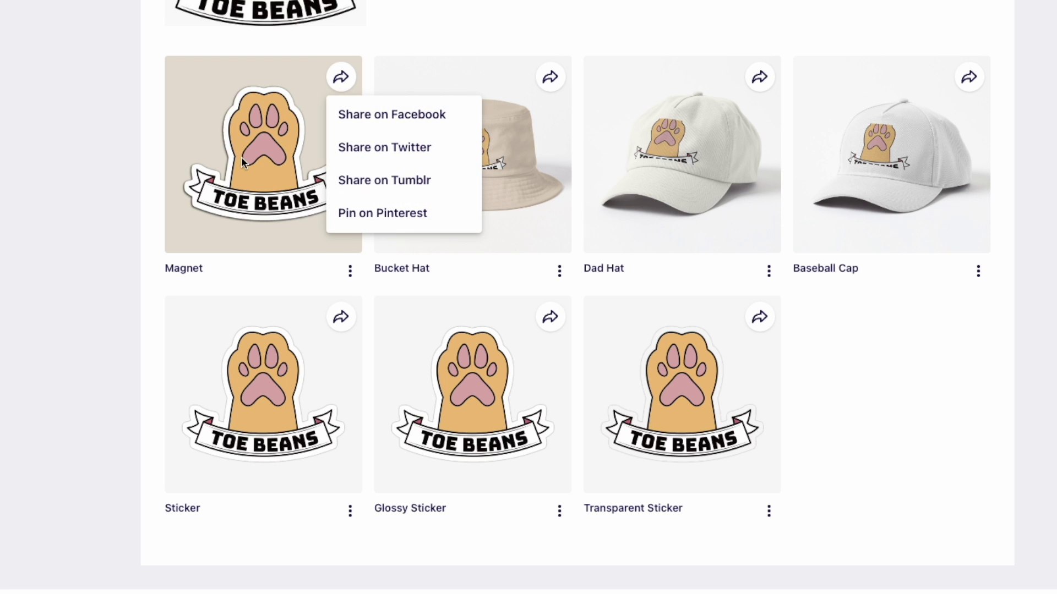
pyautogui.click(350, 270)
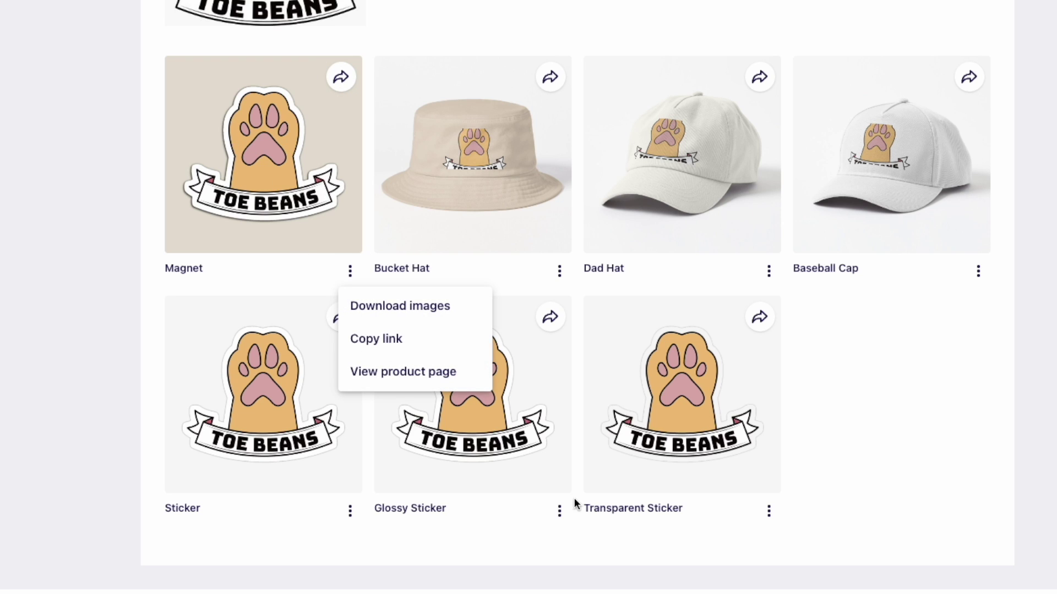
pyautogui.click(578, 526)
# - View the downloadable mockup images of the regular Sticker product and close the preview
pyautogui.click(349, 511)
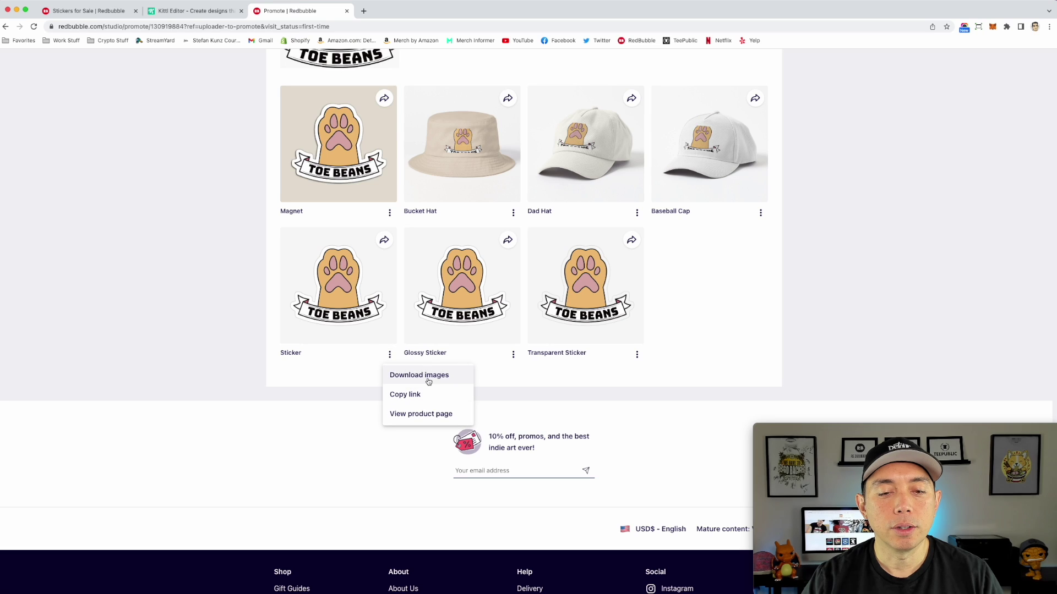
pyautogui.click(407, 374)
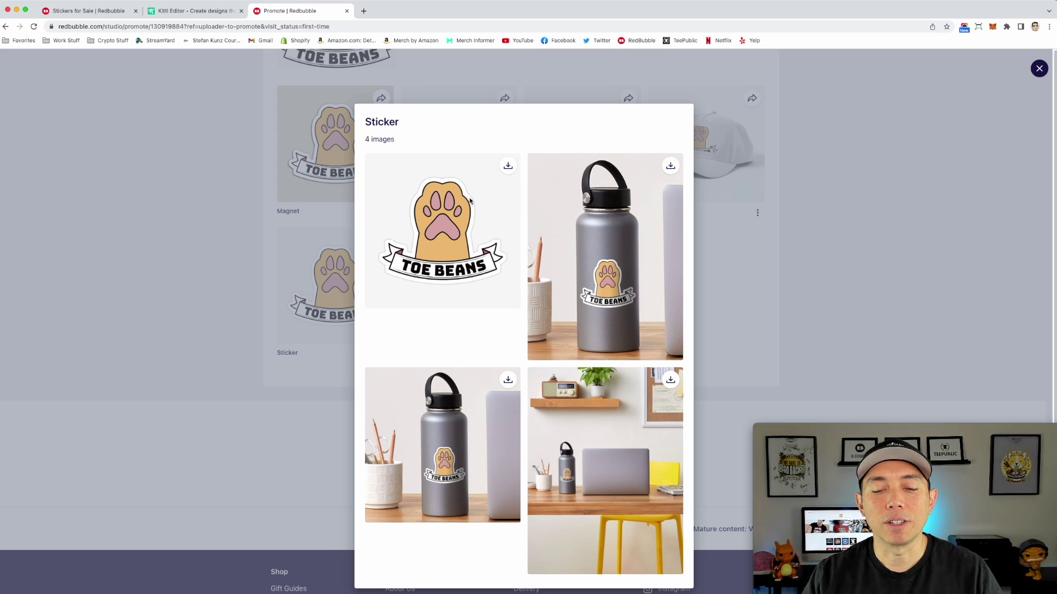
pyautogui.click(1009, 105)
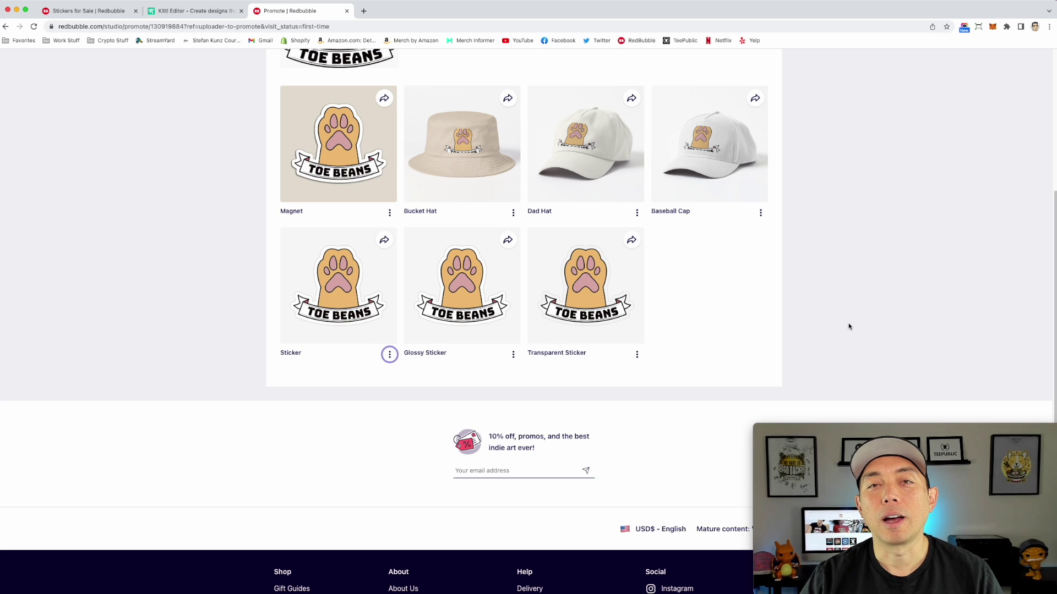